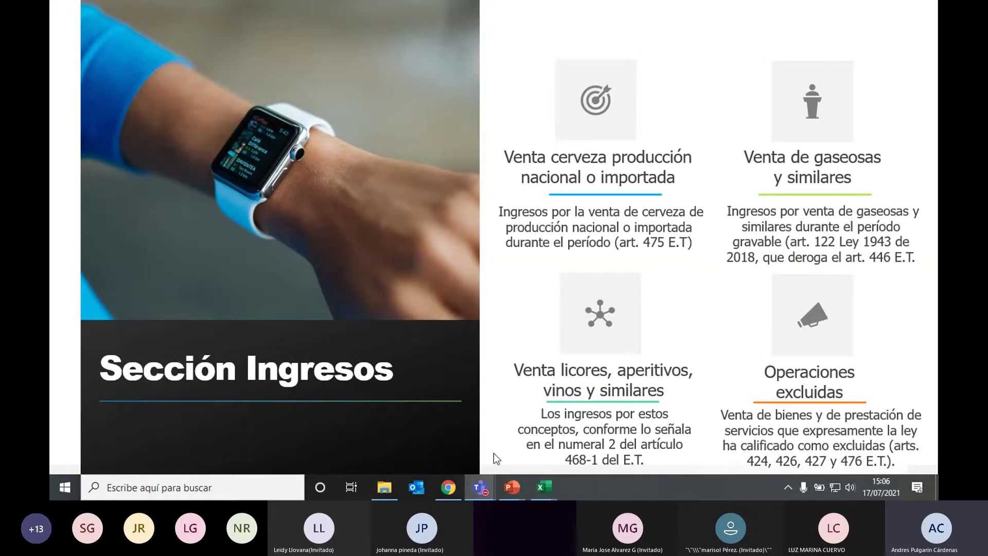
- Switch to Chrome and review Art. 468-1 of the Estatuto Tributario on goods taxed at 5%
click(449, 487)
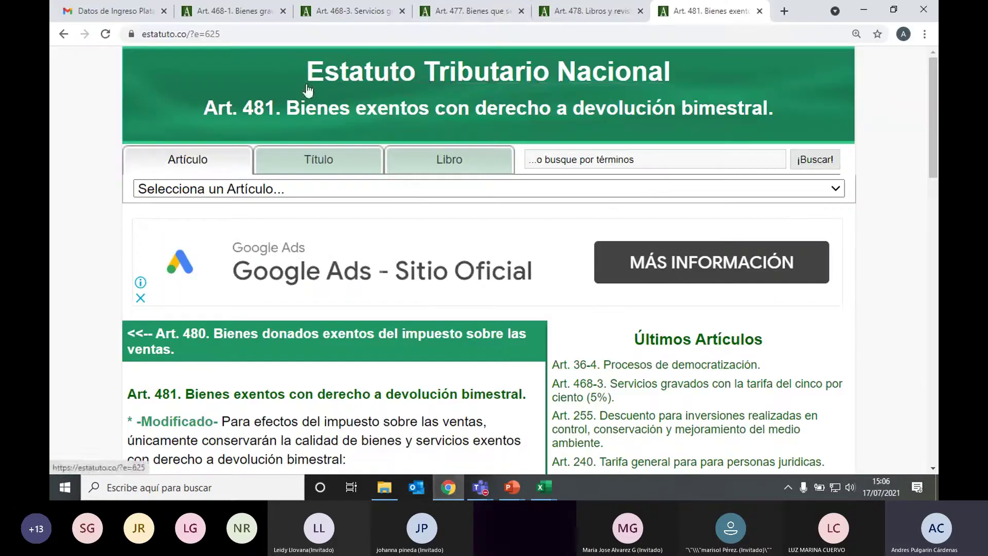
click(242, 14)
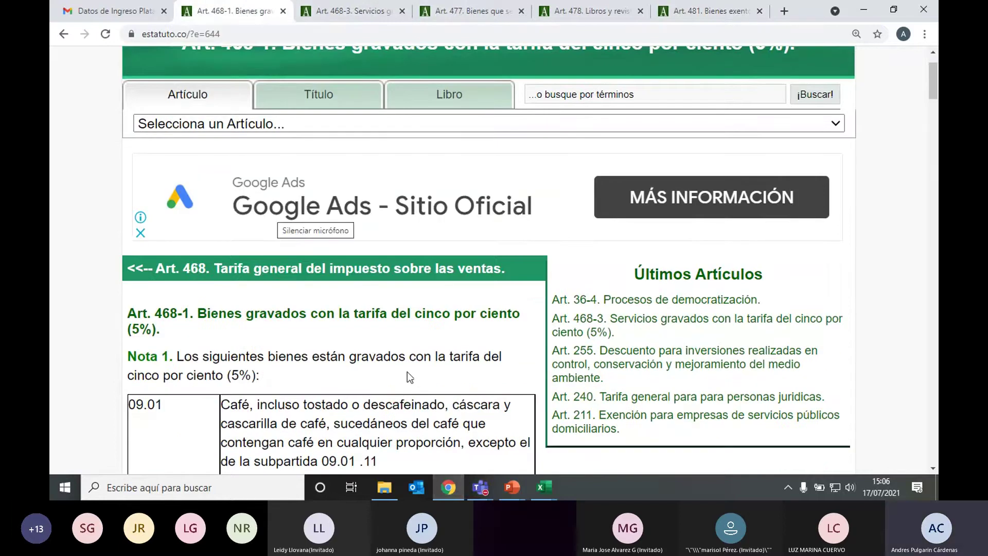
scroll(406, 372, down, 2)
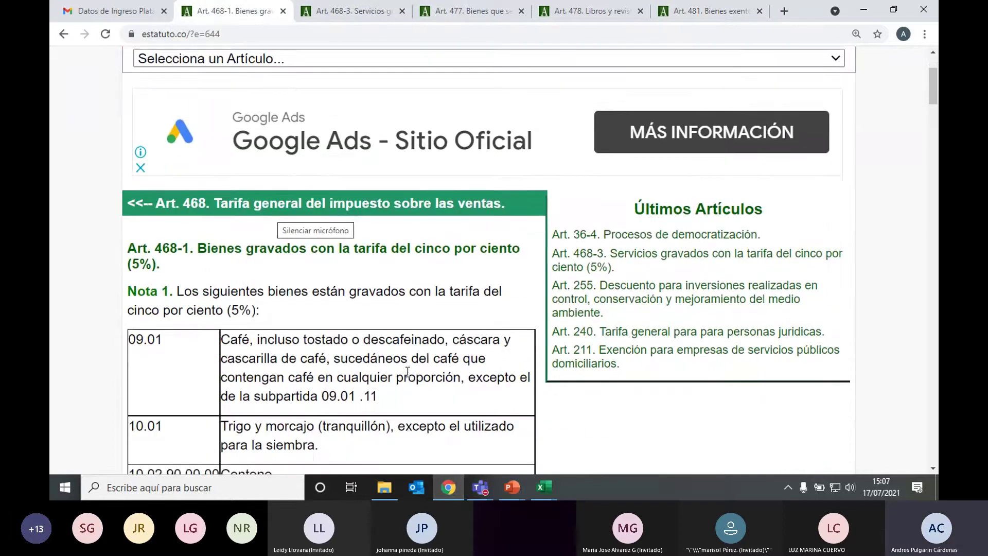
scroll(406, 372, down, 1)
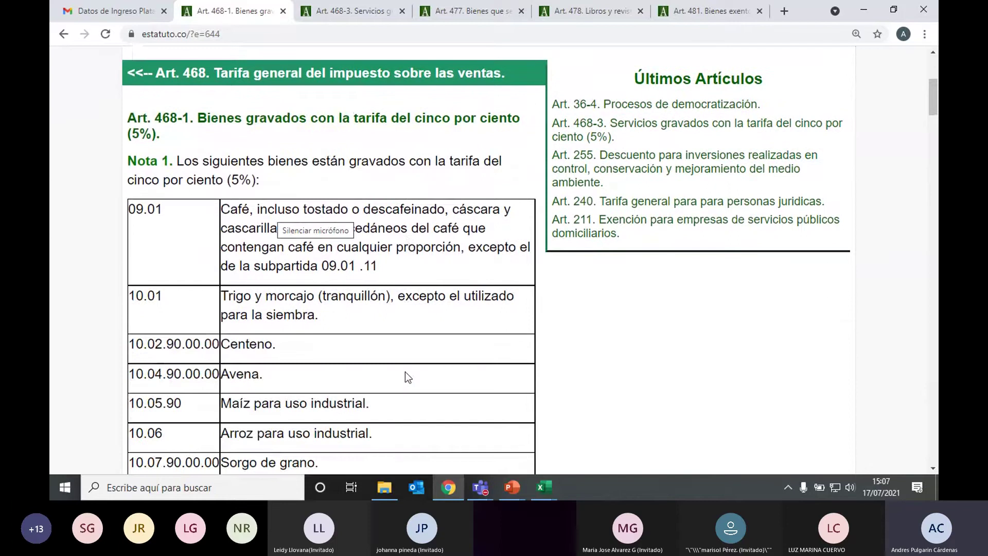
scroll(406, 373, down, 1)
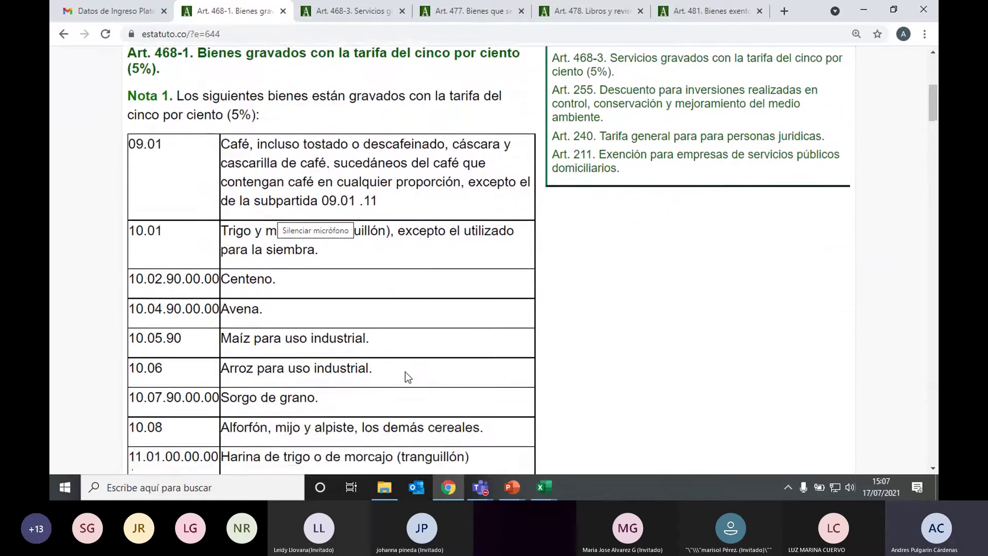
scroll(406, 372, up, 4)
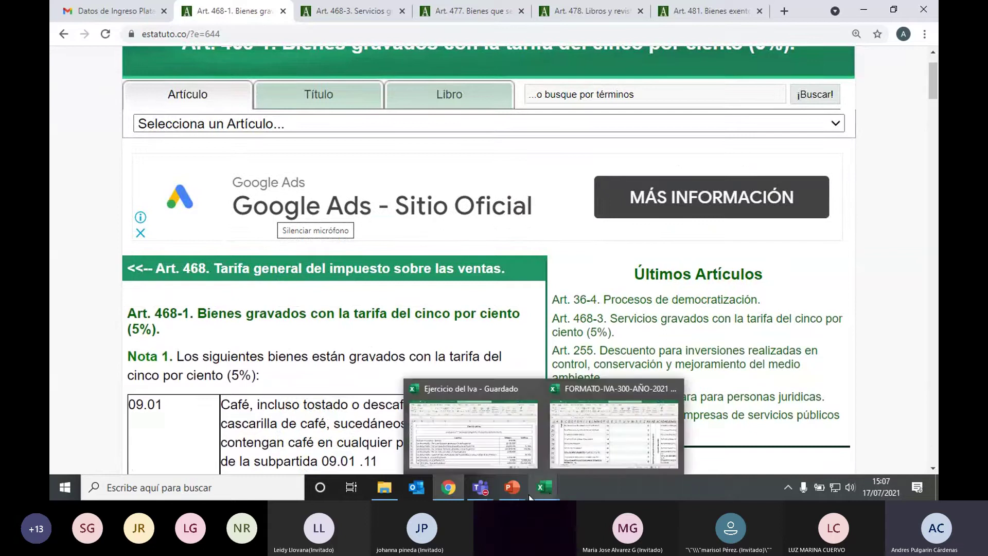
- Switch to the FORMATO-IVA-300 workbook in Excel and highlight the line 27 row for operations taxed at 5%
mouse_move(509, 485)
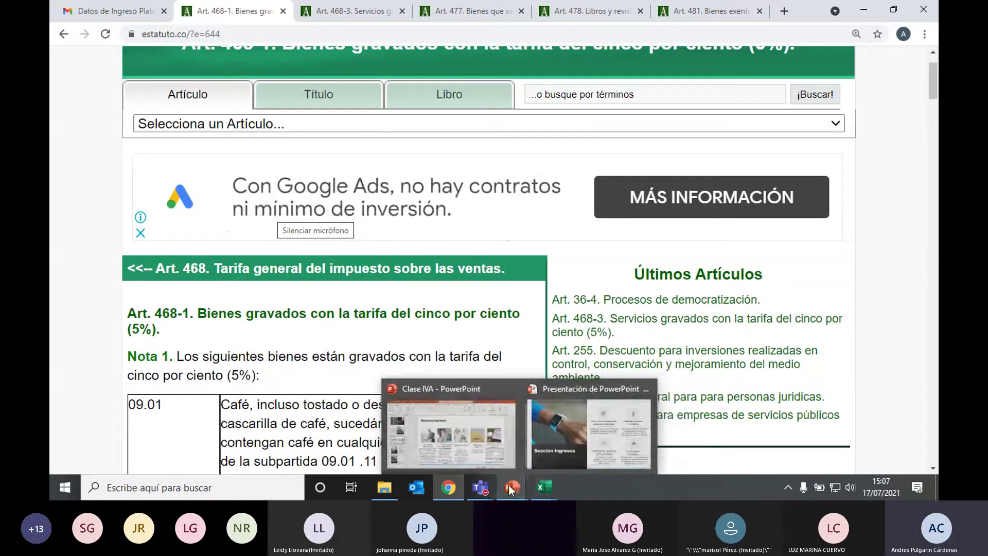
click(544, 487)
click(594, 418)
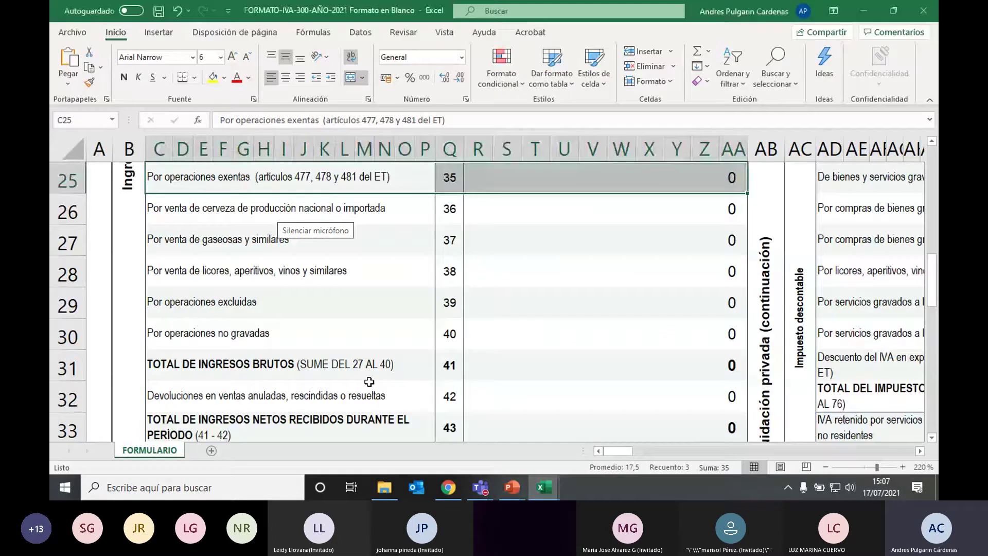
scroll(327, 387, up, 4)
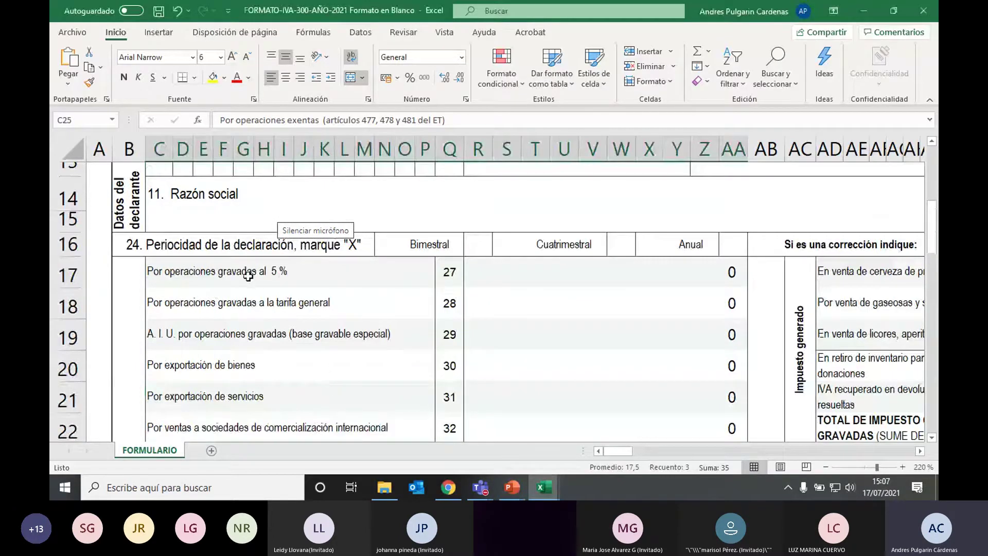
drag(247, 276, 512, 282)
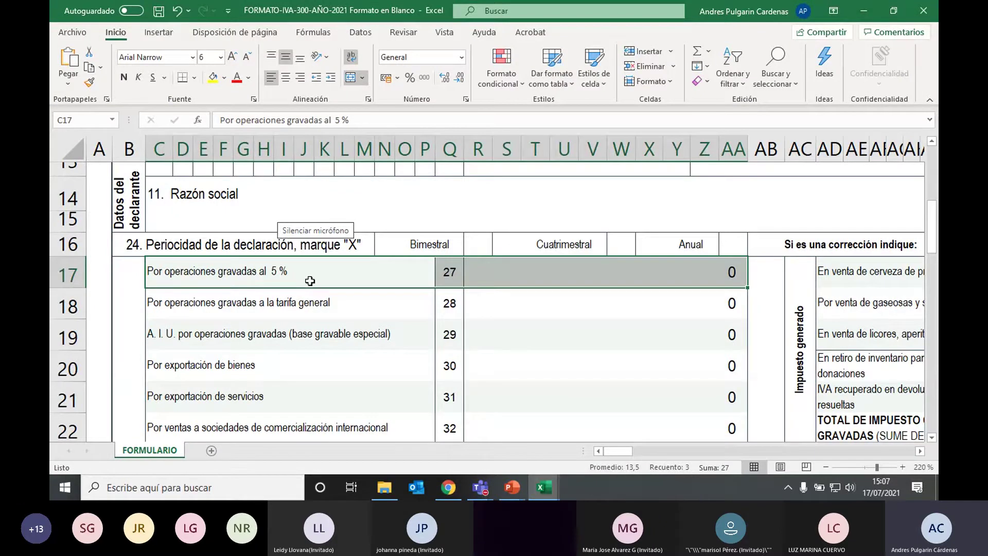
- Highlight the line 38 row for sales of liquors, aperitifs, wines and similar in the income section
scroll(309, 281, down, 2)
scroll(310, 282, up, 1)
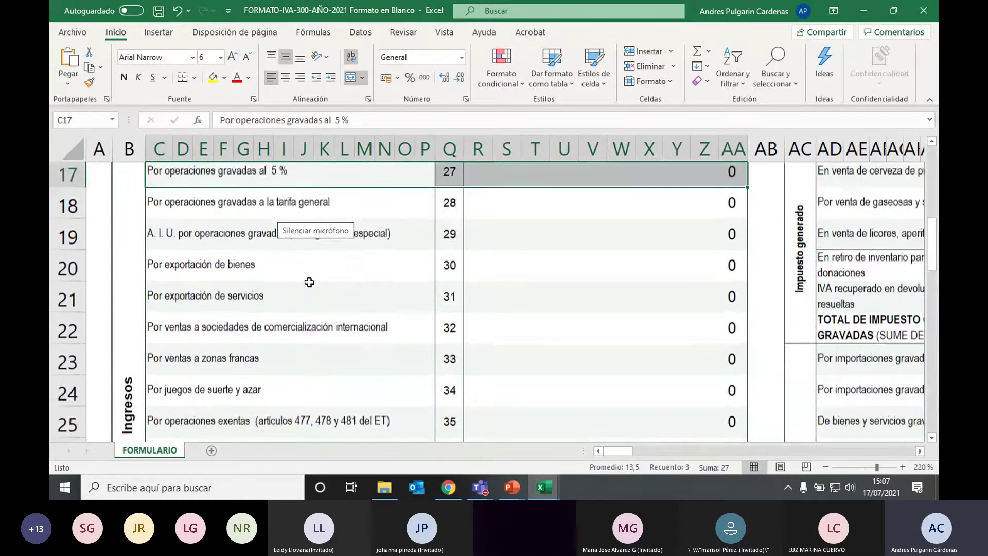
scroll(310, 282, up, 1)
scroll(290, 346, down, 1)
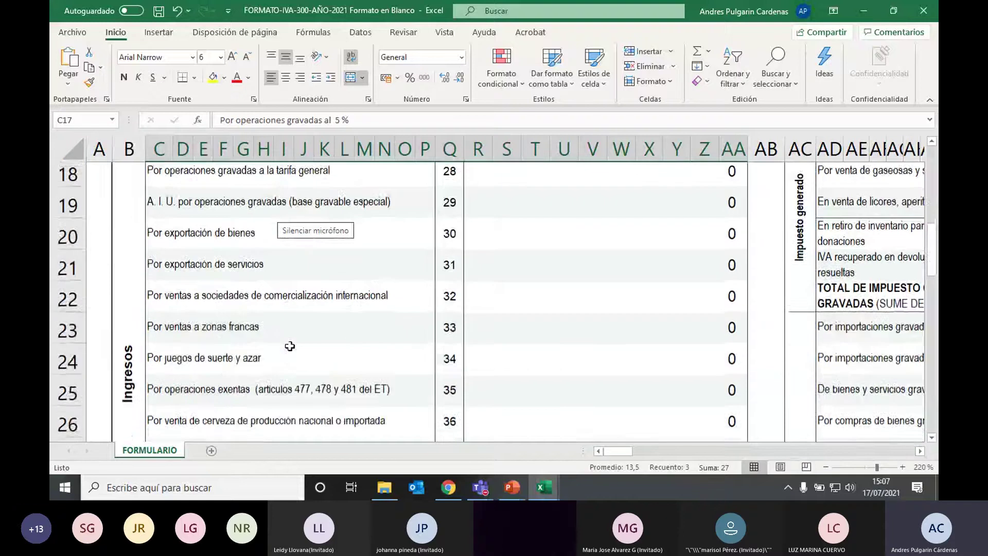
scroll(290, 346, down, 1)
click(257, 366)
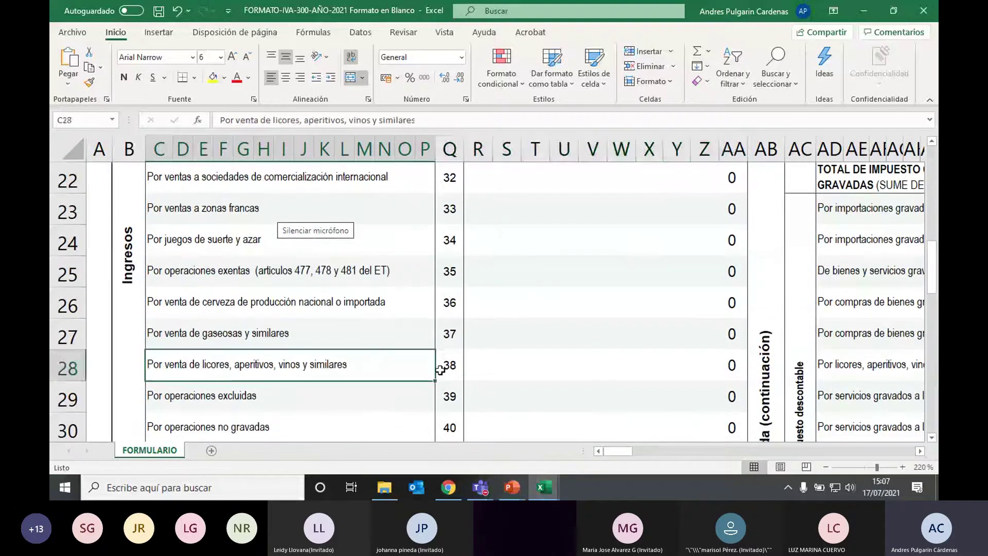
drag(440, 370, 481, 370)
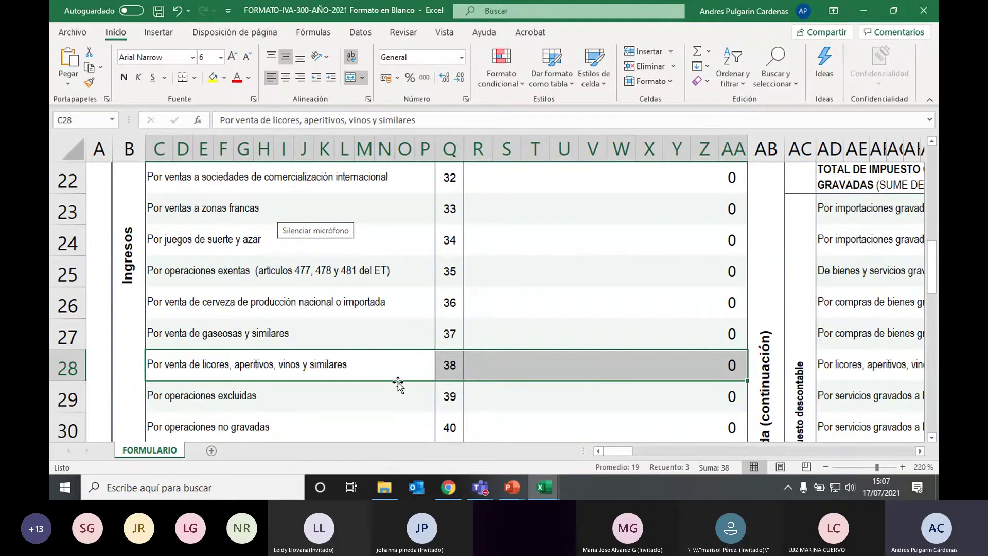
- Recheck the 5% operations line of the form and switch to the Sección Ingresos slide in PowerPoint
scroll(399, 381, up, 3)
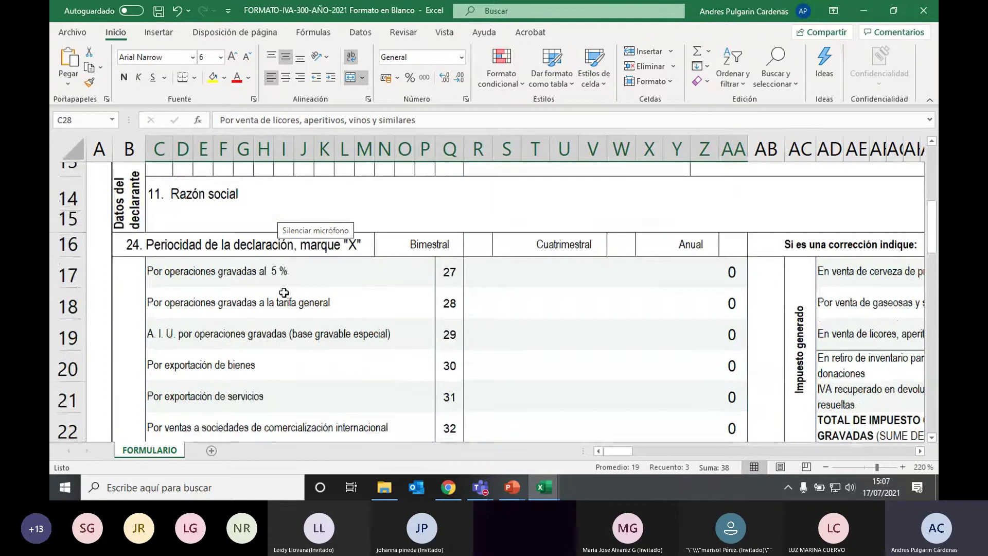
scroll(420, 355, down, 3)
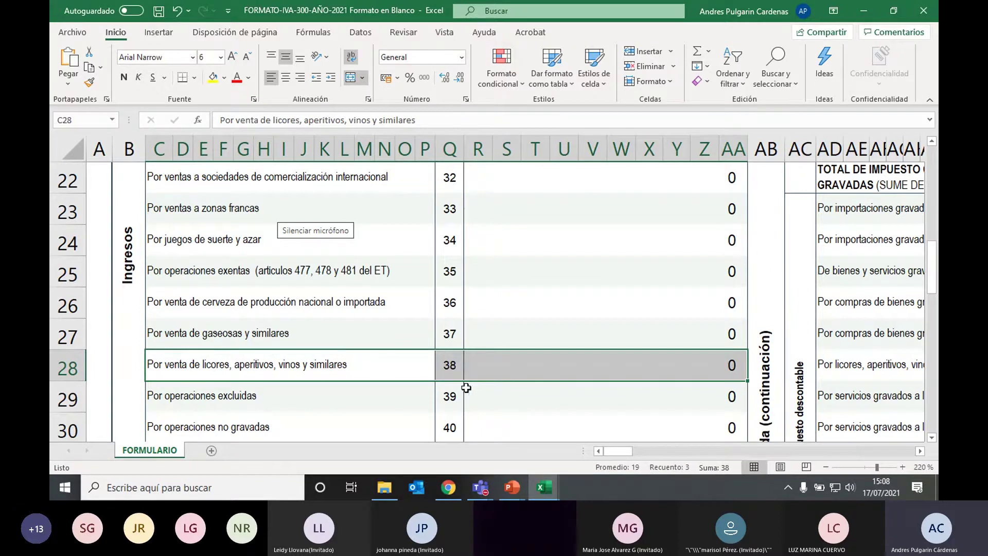
click(517, 487)
click(571, 394)
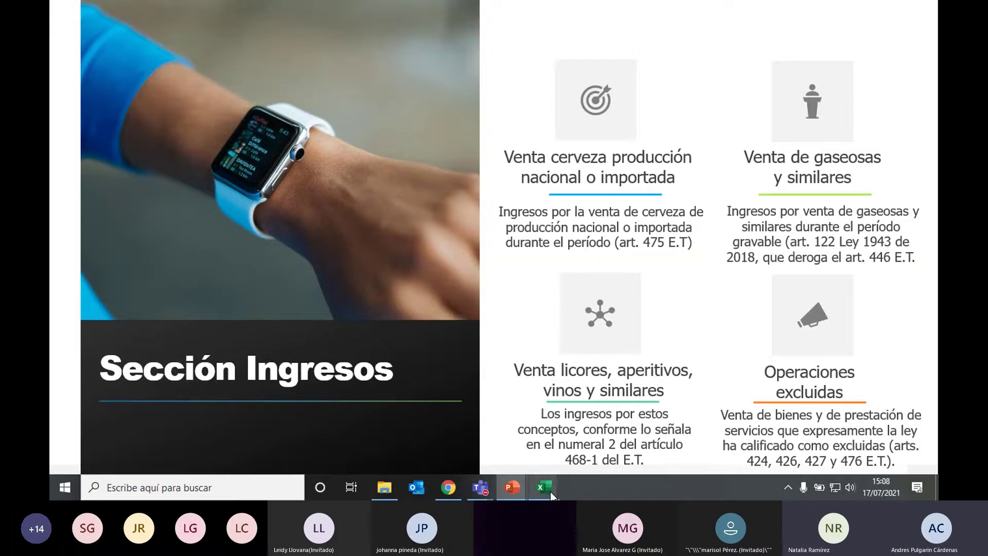
- Return to the VAT form in Excel and highlight line 27, operations taxed at 5%, including its value cell
mouse_move(550, 492)
click(579, 417)
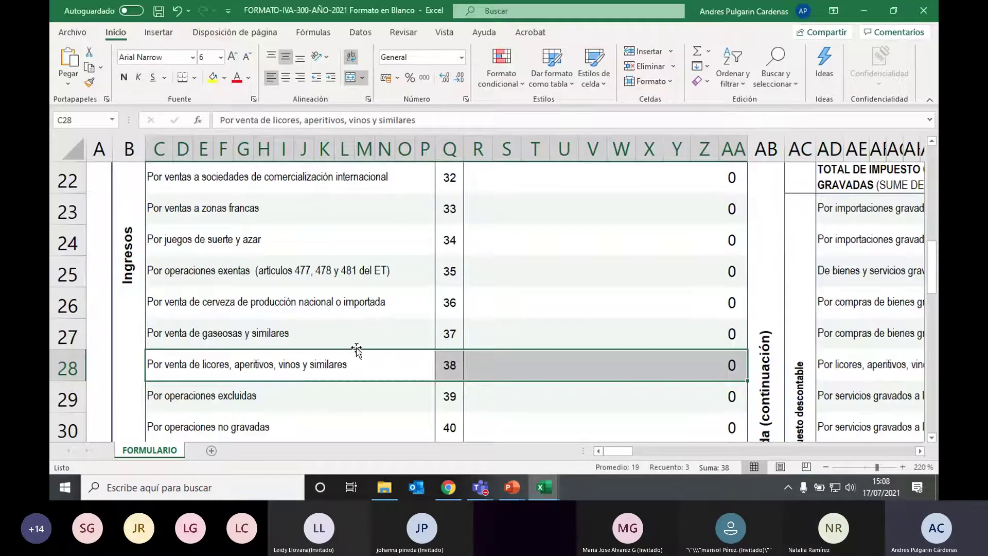
scroll(357, 350, up, 3)
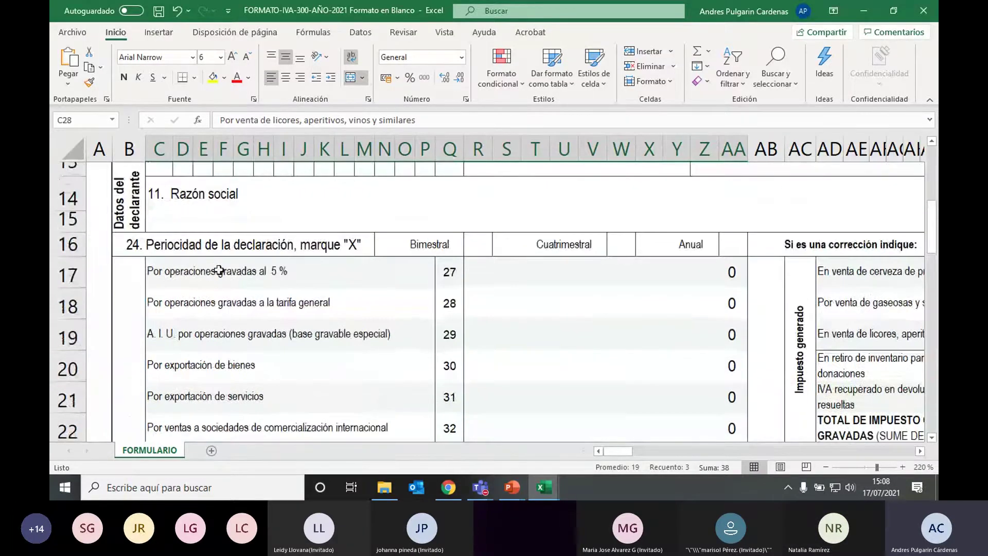
drag(220, 270, 538, 274)
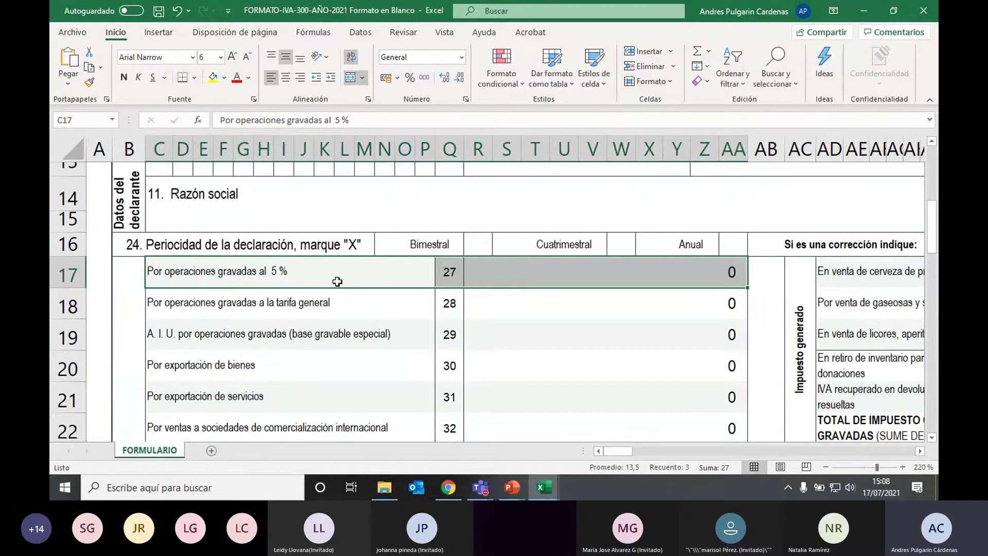
click(647, 273)
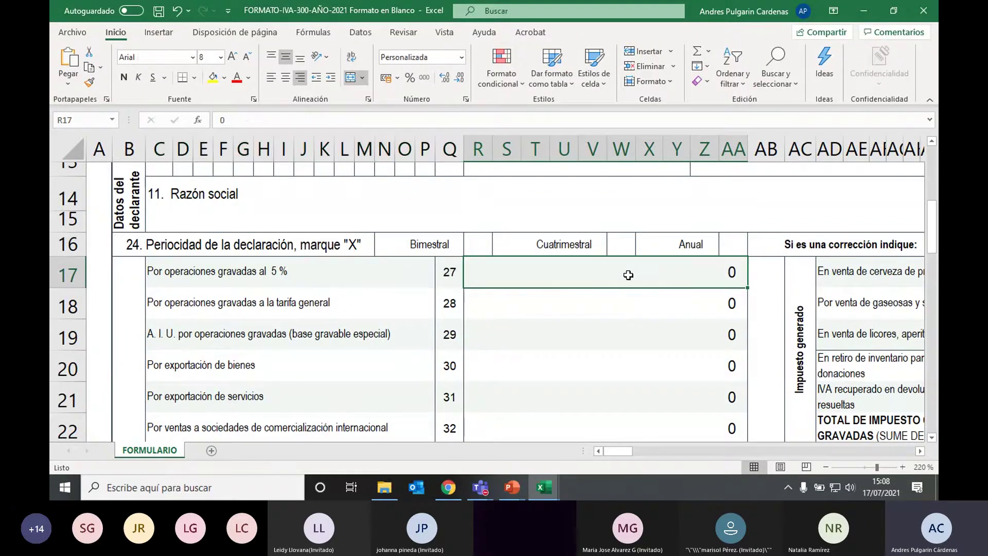
drag(336, 271, 527, 271)
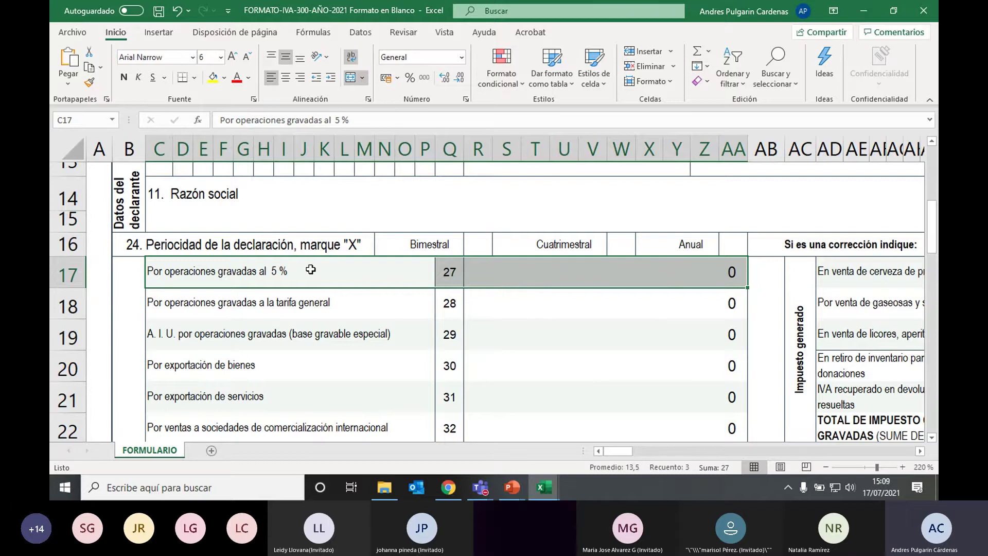
drag(324, 269, 578, 267)
- Compare line 38 for liquor and wine sales with line 27 for 5% operations by highlighting each row in turn
scroll(438, 303, down, 3)
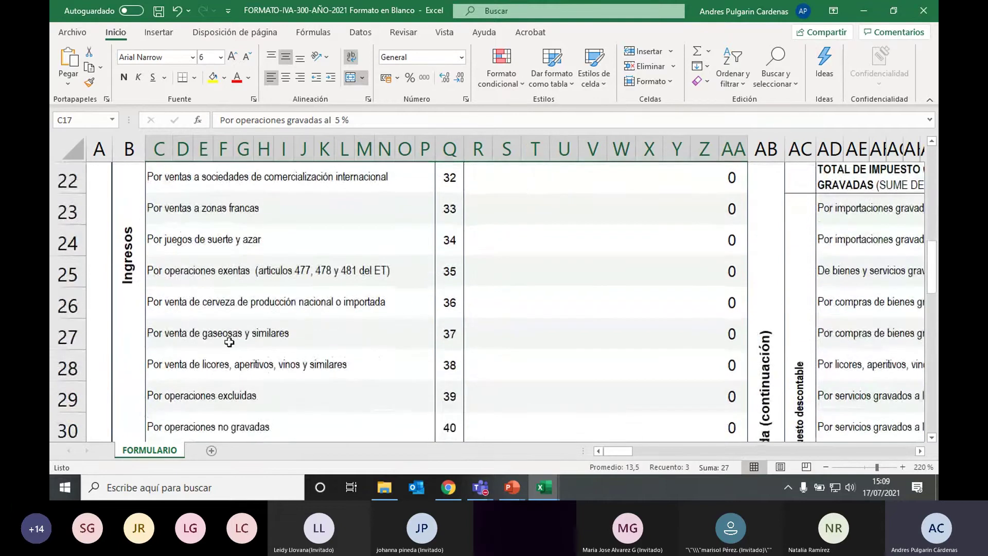
drag(282, 368, 517, 367)
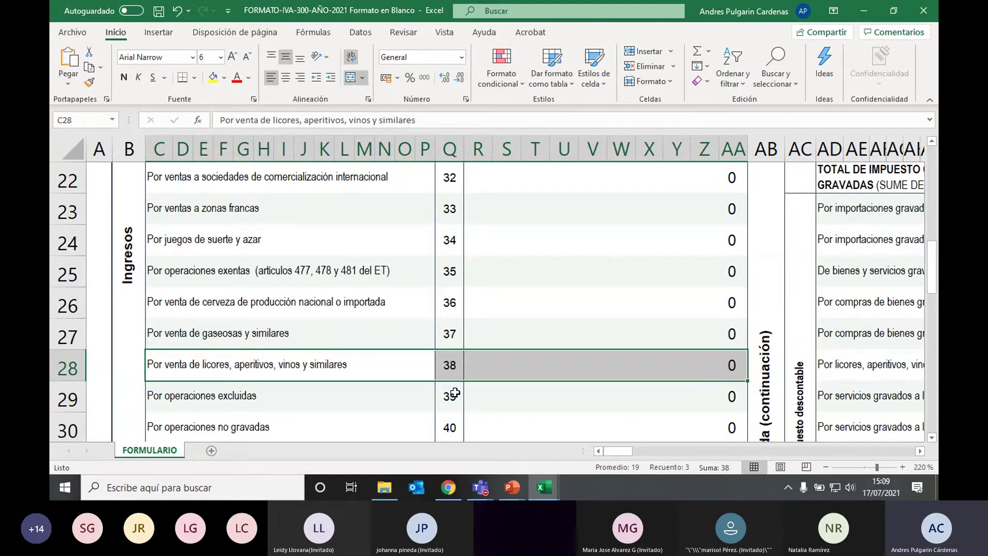
scroll(472, 374, up, 4)
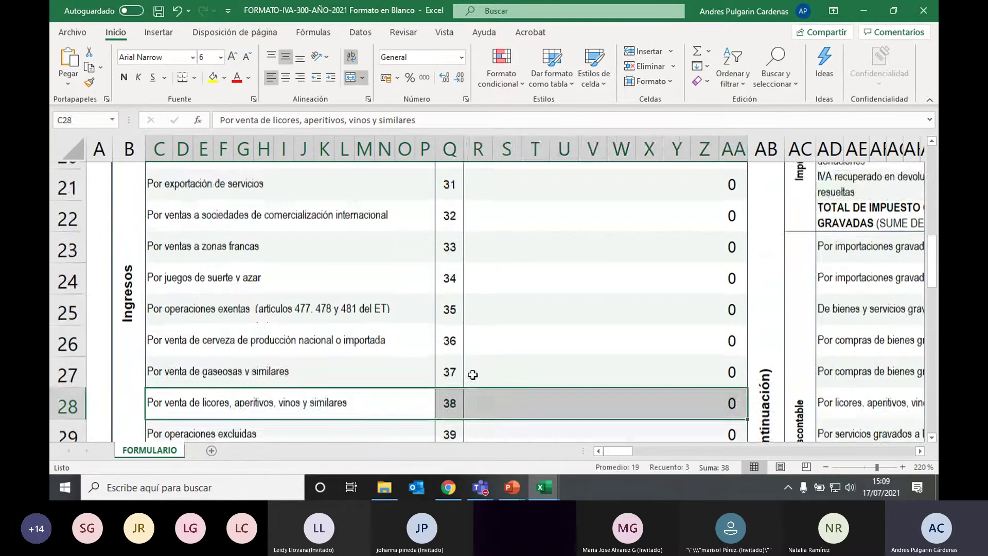
click(336, 339)
drag(336, 340, 503, 344)
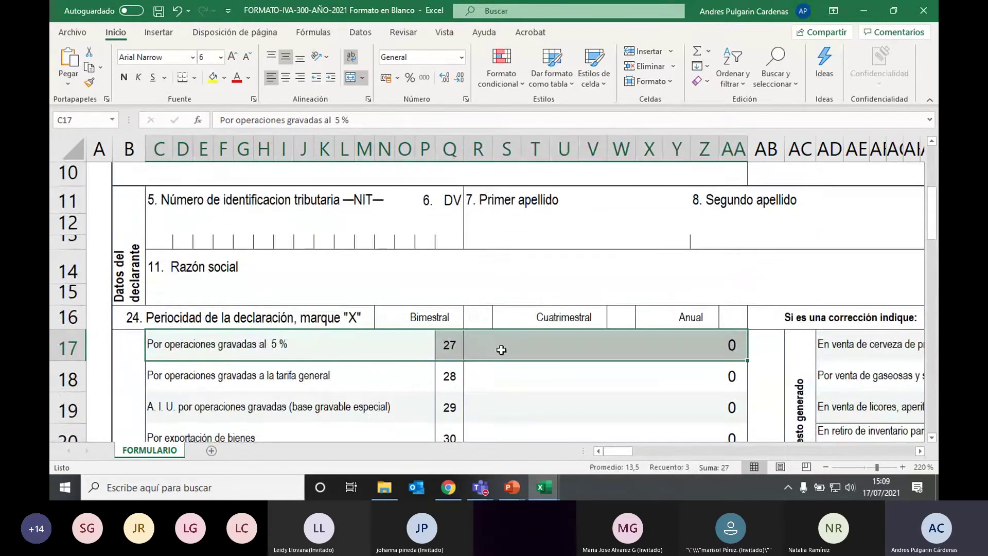
click(498, 349)
drag(263, 342, 523, 342)
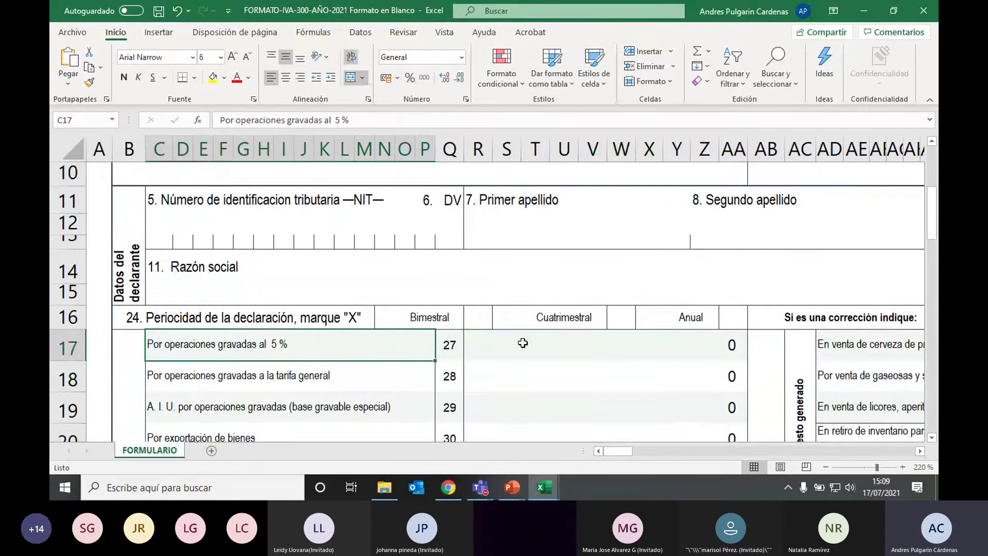
click(557, 351)
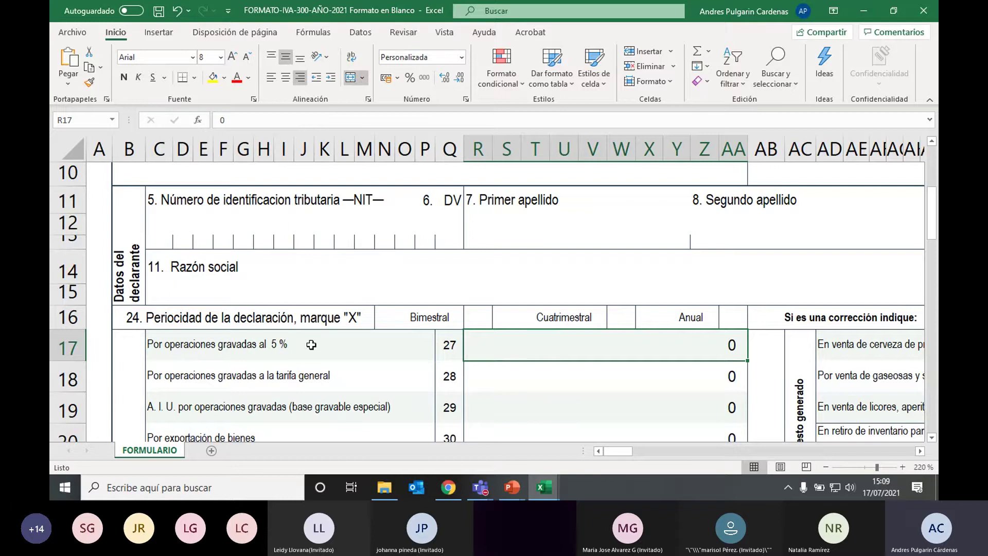
drag(291, 342, 489, 340)
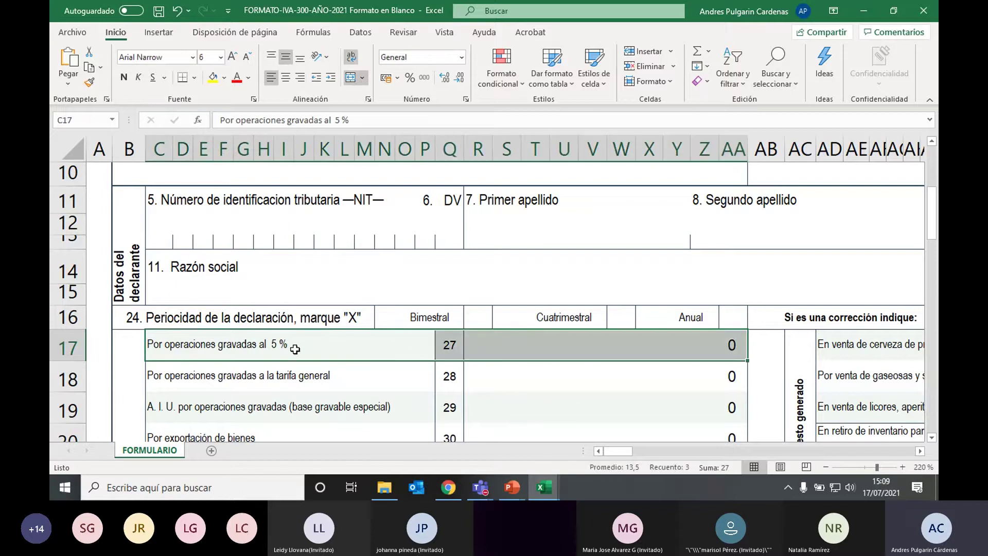
drag(319, 345, 513, 340)
- Highlight the liquor and wine sales row on line 38 again and select its value cell
scroll(361, 350, down, 4)
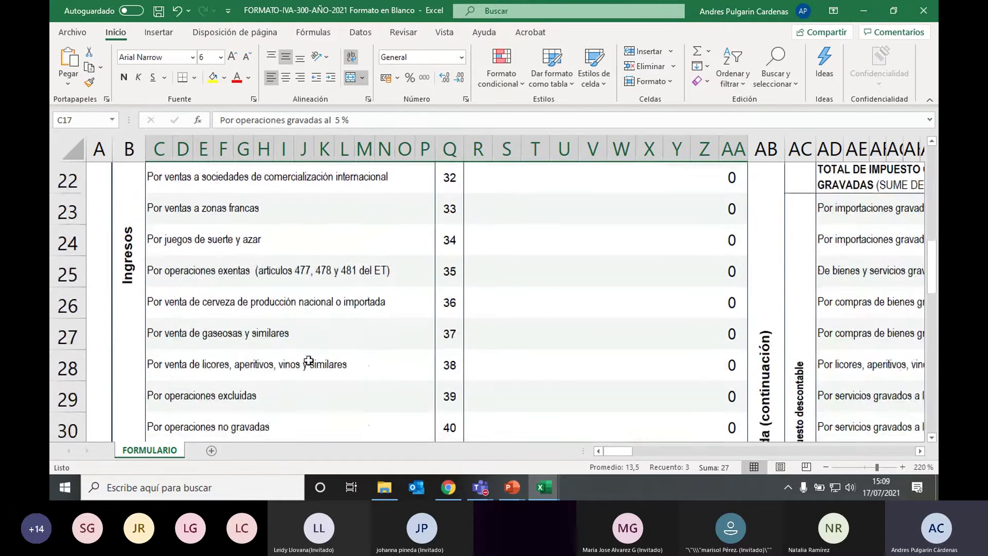
drag(204, 367, 530, 367)
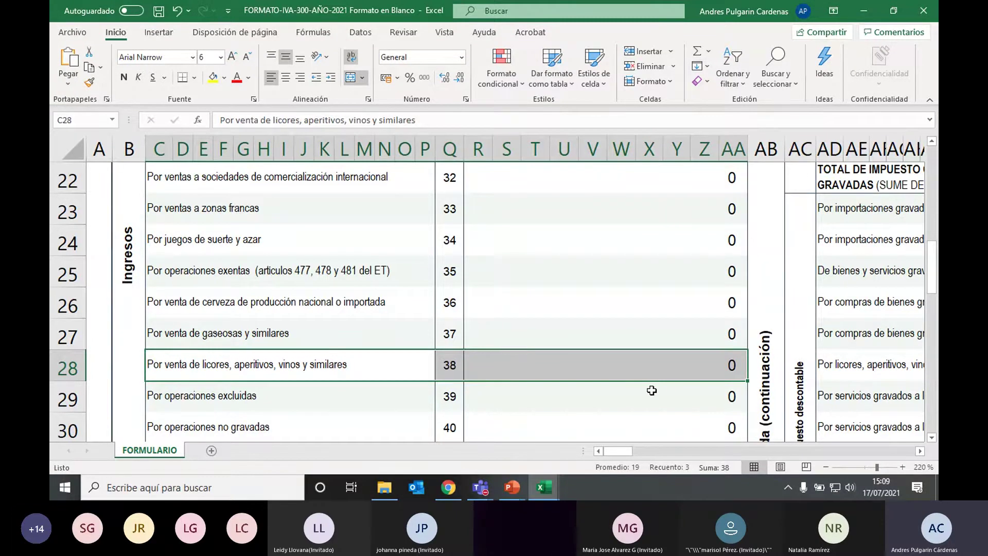
click(407, 361)
click(526, 359)
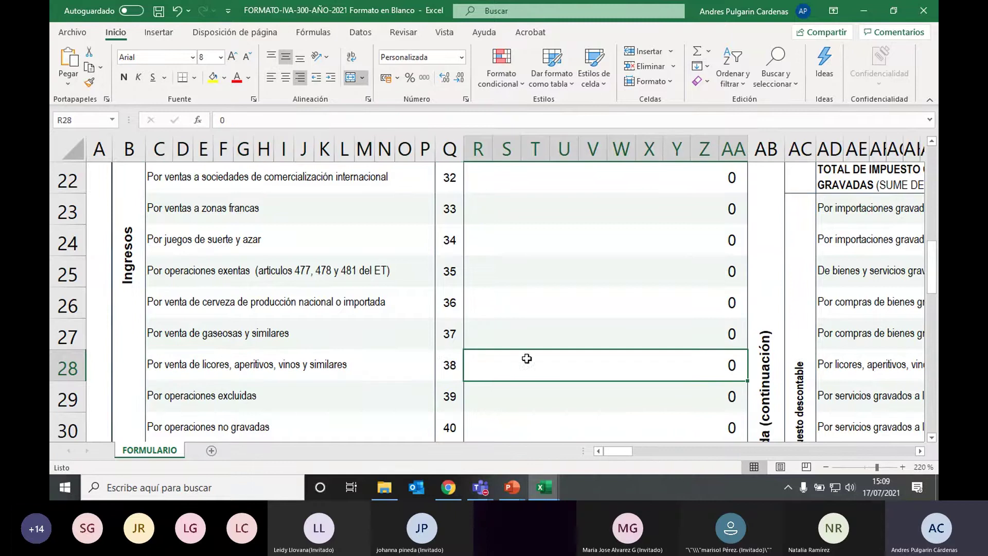
- View the excluded operations line of the form and switch to the Sección Ingresos slide in PowerPoint
scroll(420, 365, down, 1)
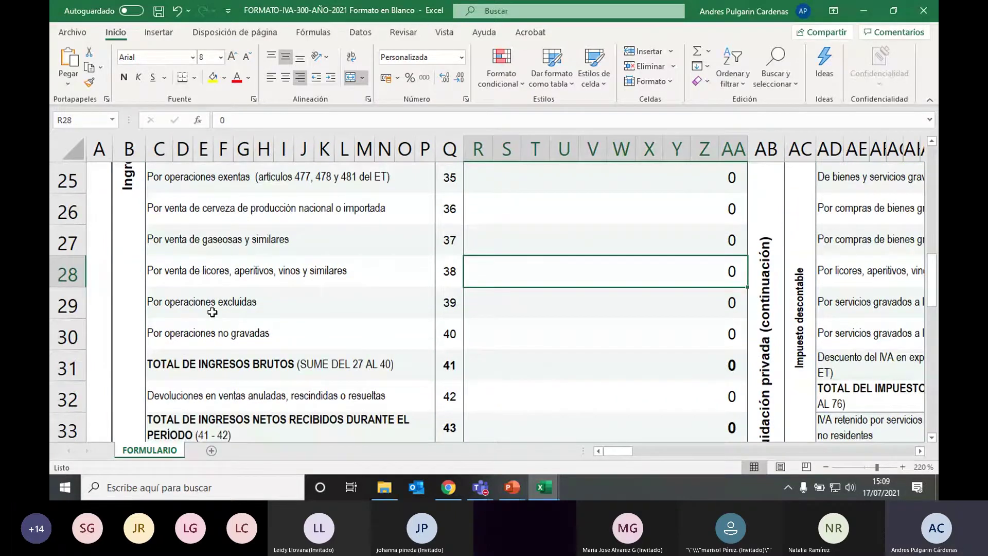
click(514, 487)
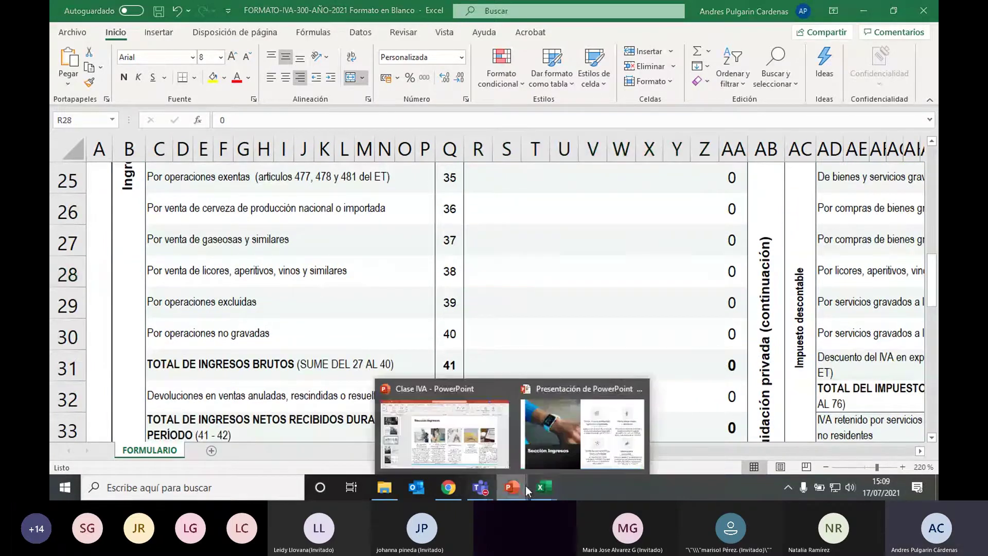
click(593, 398)
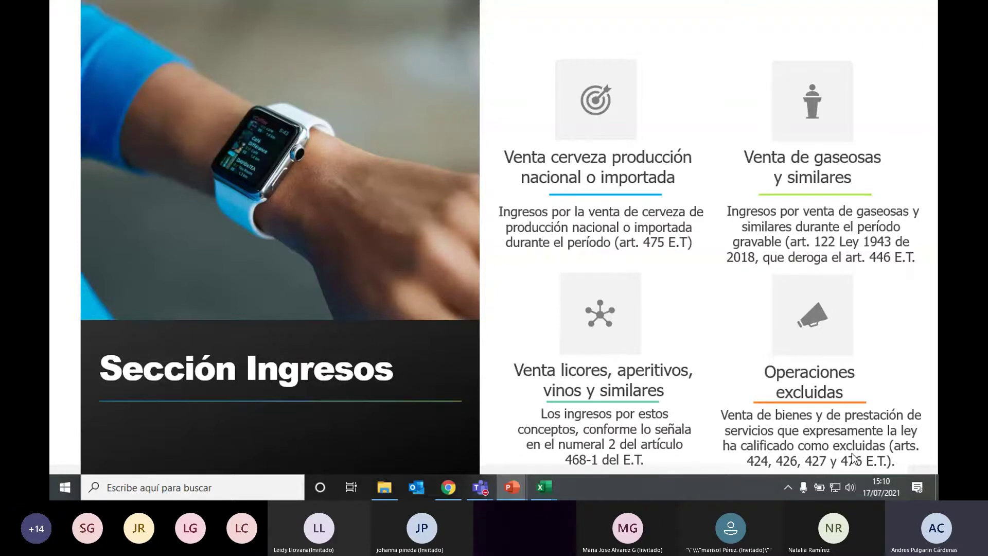
- Switch to Chrome and search the web for "art 424 estatuto tributario"
click(451, 483)
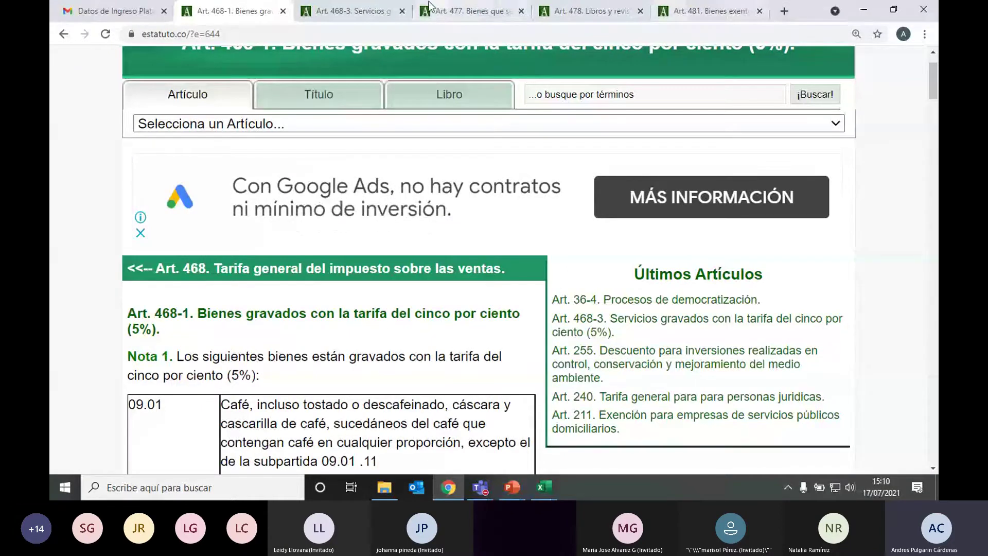
scroll(374, 194, up, 1)
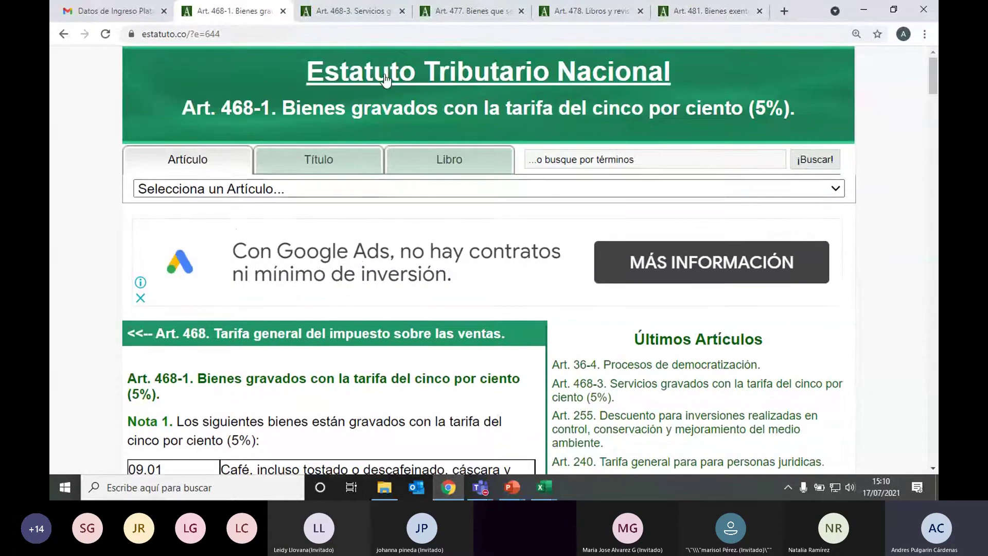
click(270, 34)
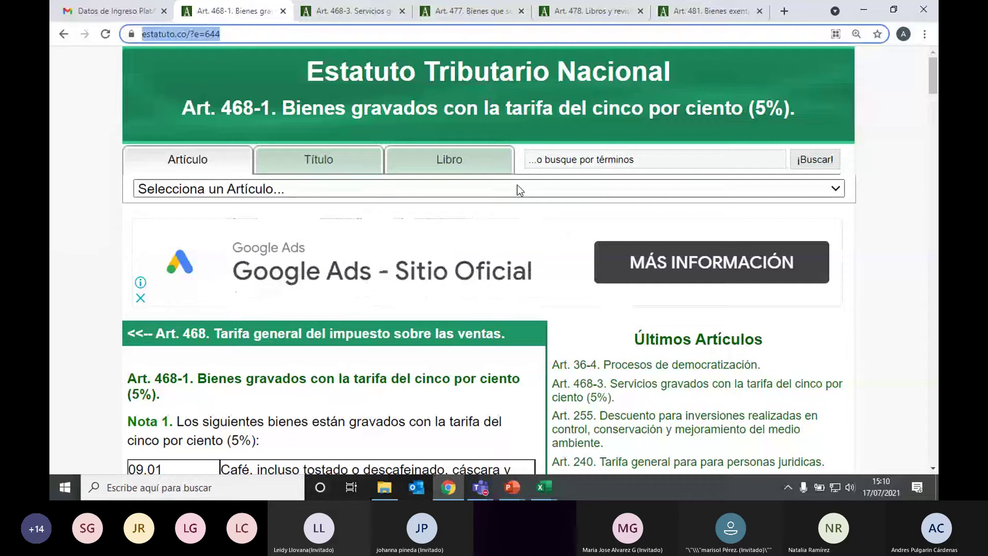
text(art)
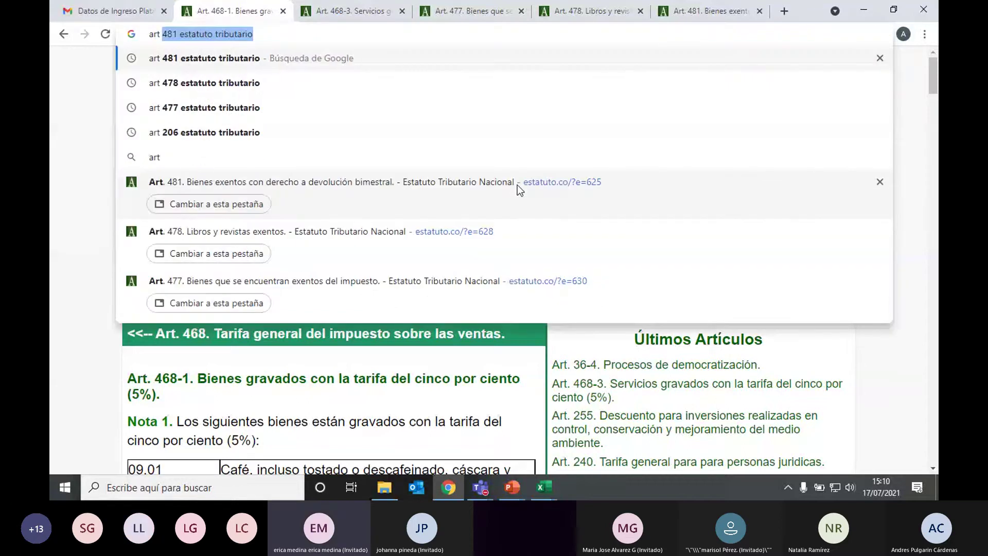
text( 424)
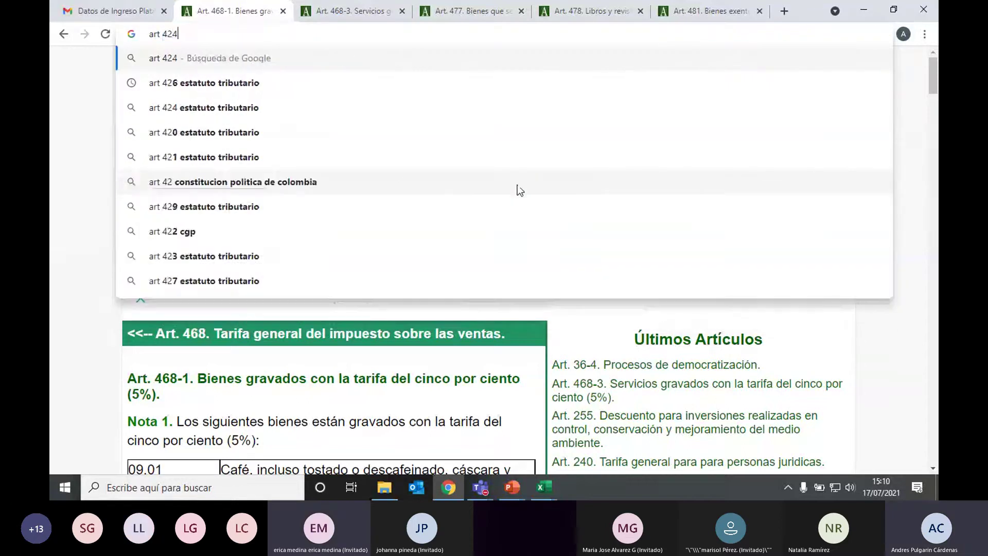
text( esta)
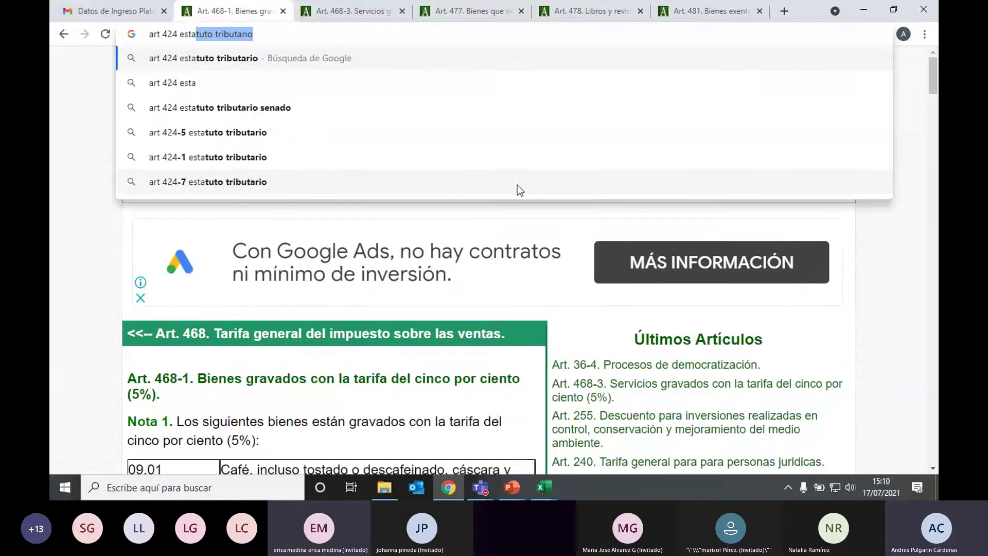
key(BackSpace)
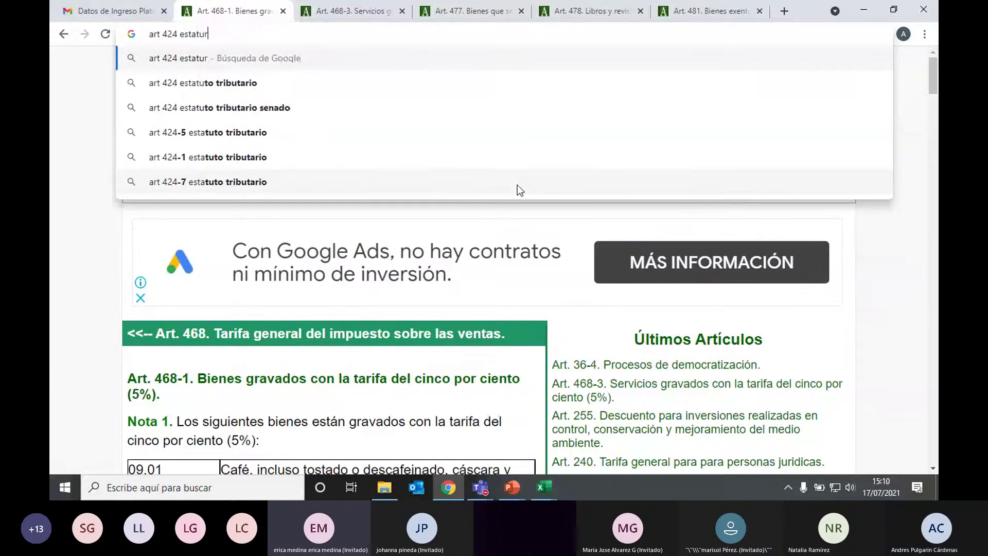
text(tu)
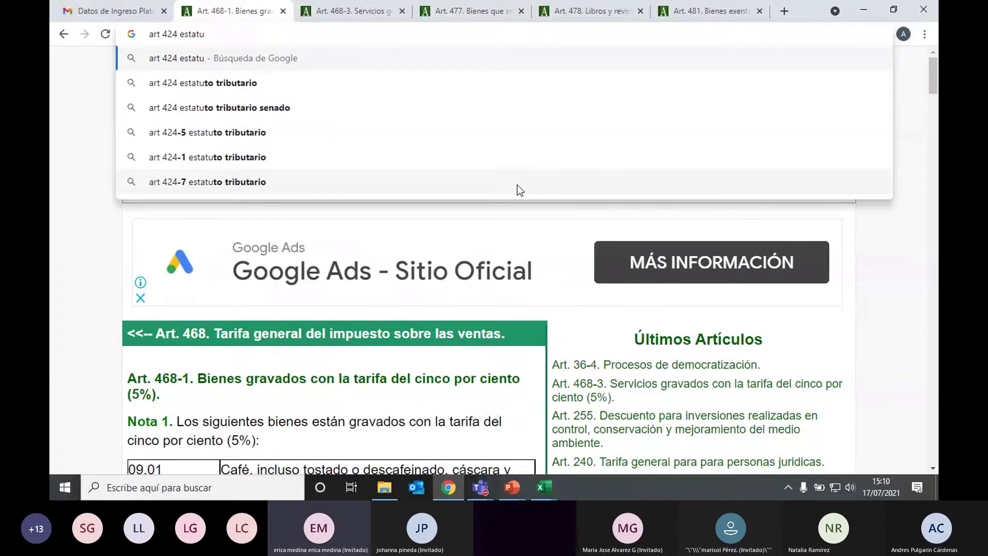
text(to tributario)
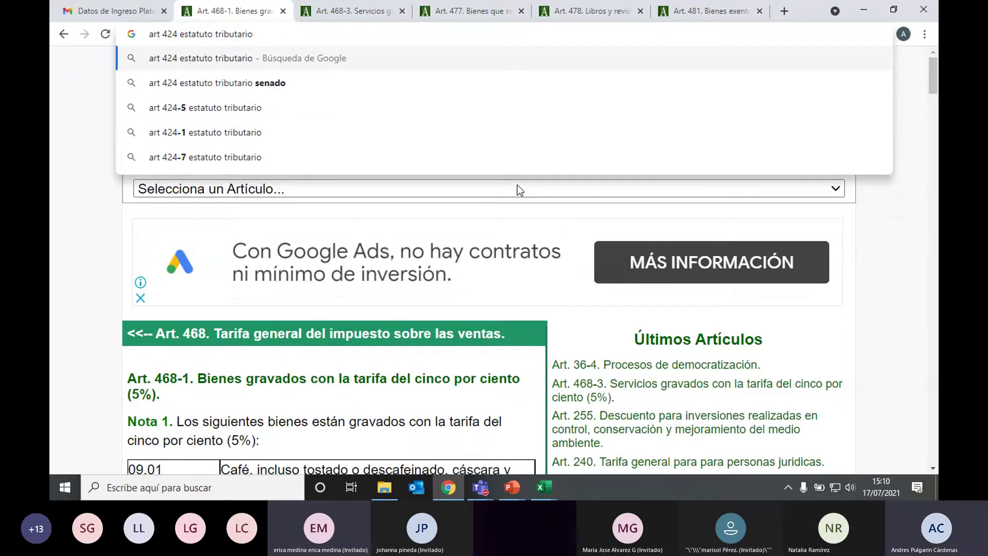
key(Return)
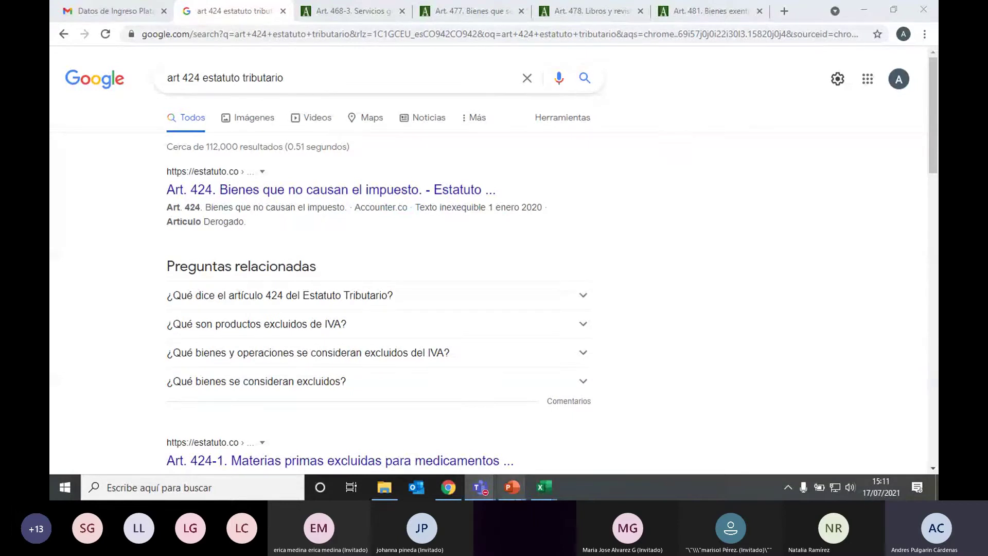
- Preview the open Excel workbooks, check the class meeting chat in Teams twice, and return to the search results in Chrome
mouse_move(545, 487)
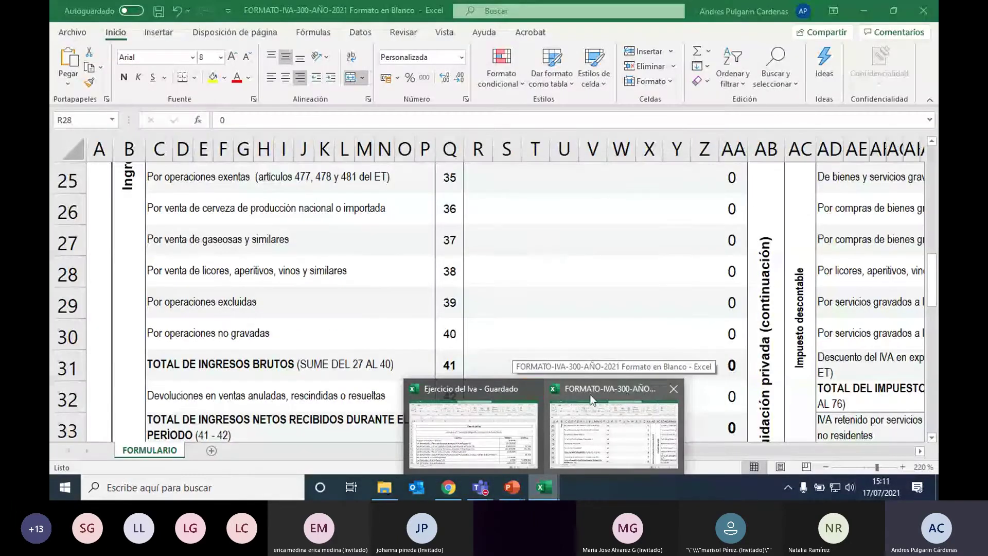
click(474, 391)
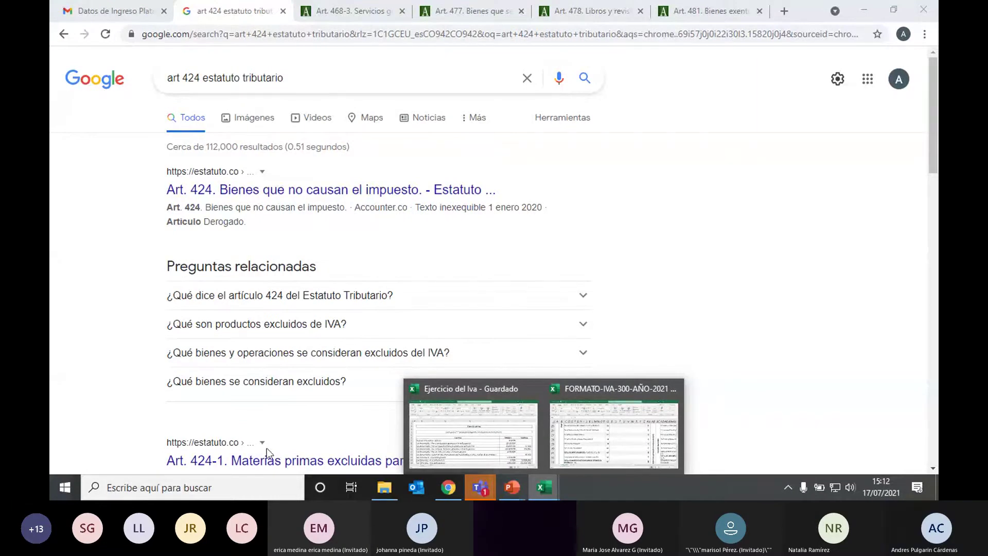
mouse_move(480, 488)
click(495, 392)
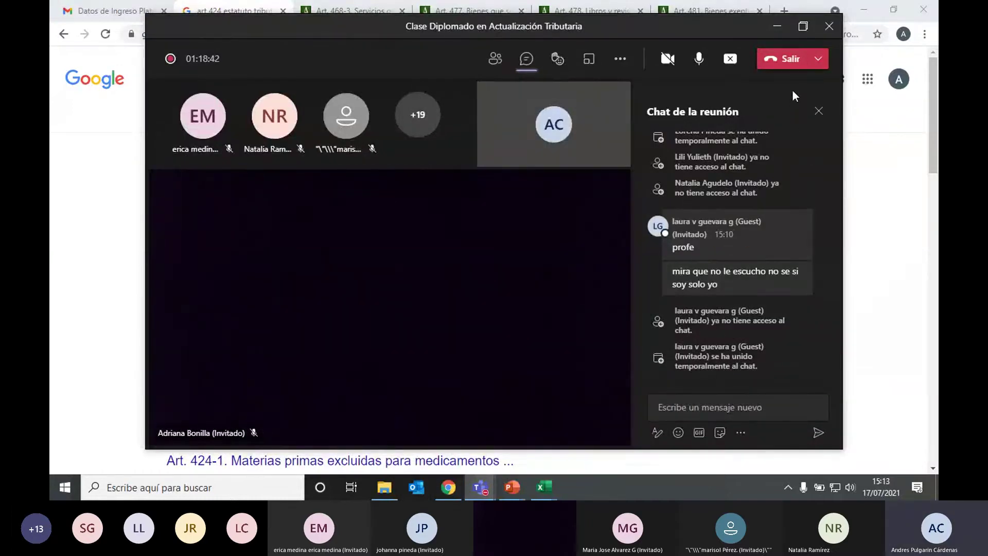
click(778, 25)
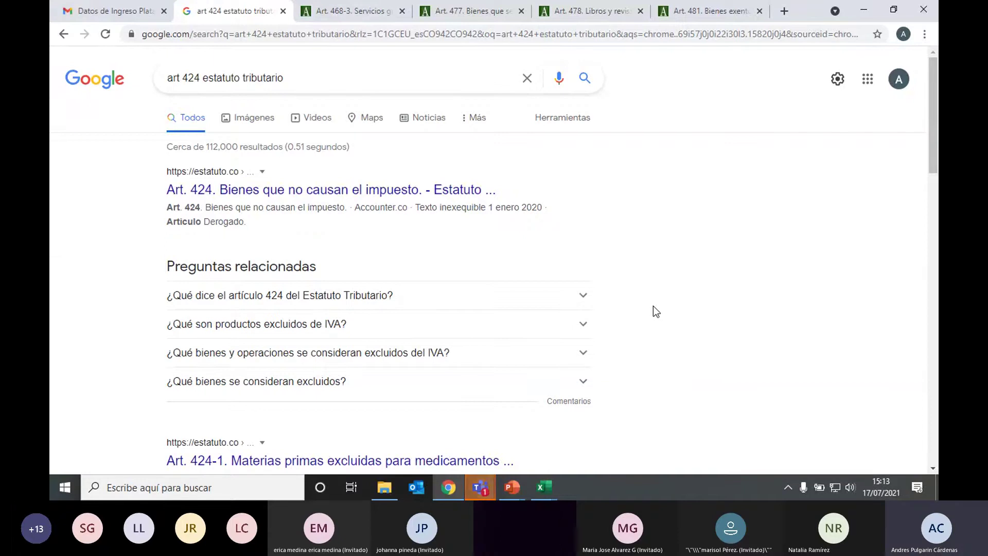
click(480, 489)
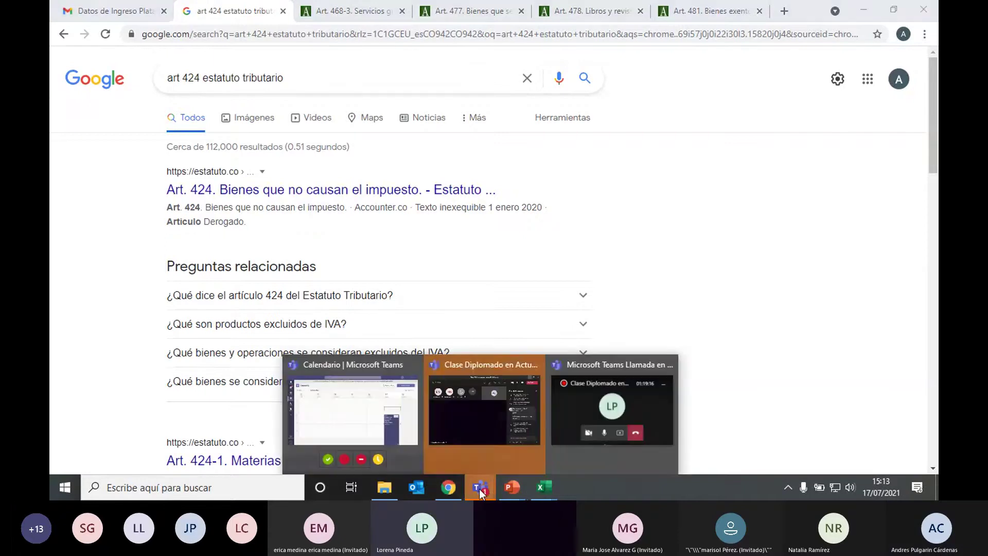
click(510, 359)
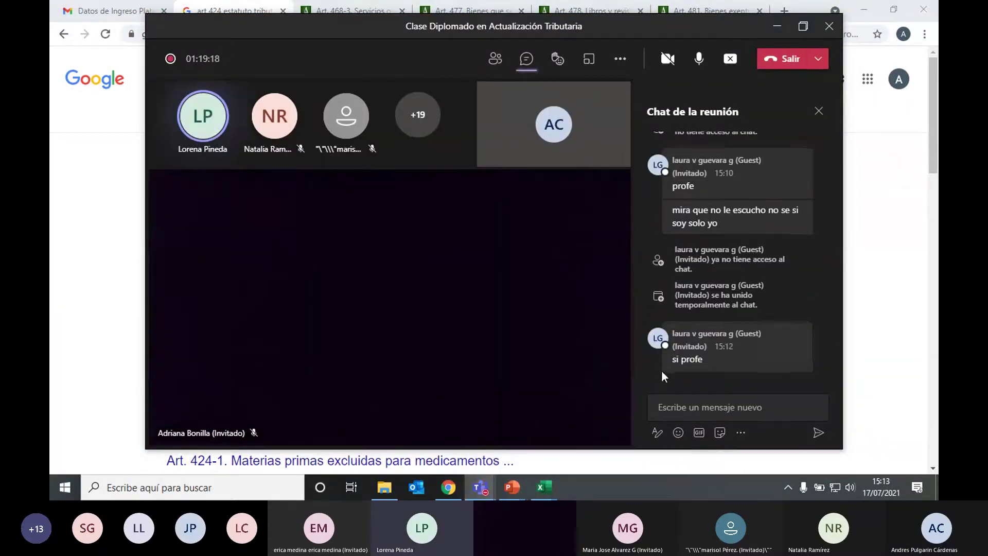
click(778, 27)
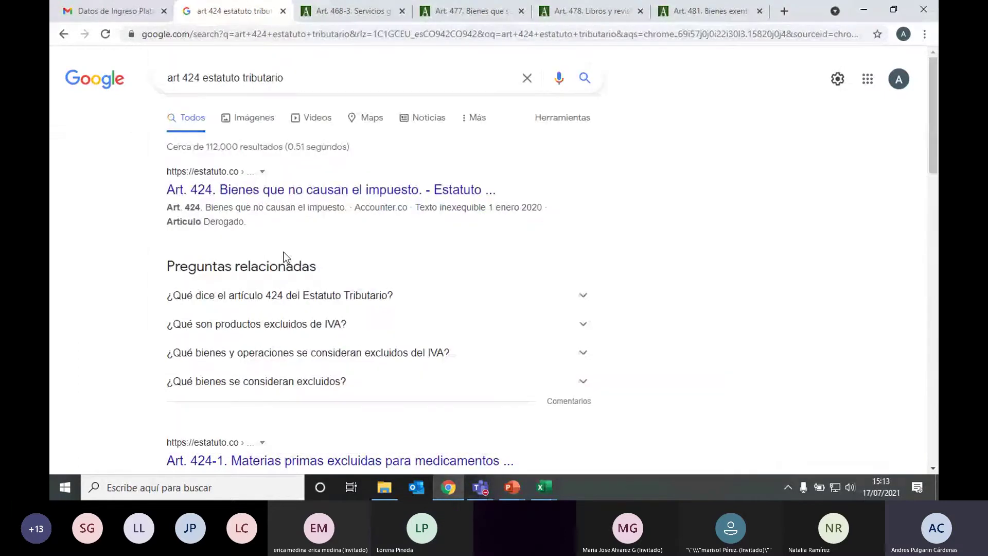
- Open the estatuto.co result for Art. 424, Bienes que no causan el impuesto, and view the start of its goods table
click(262, 198)
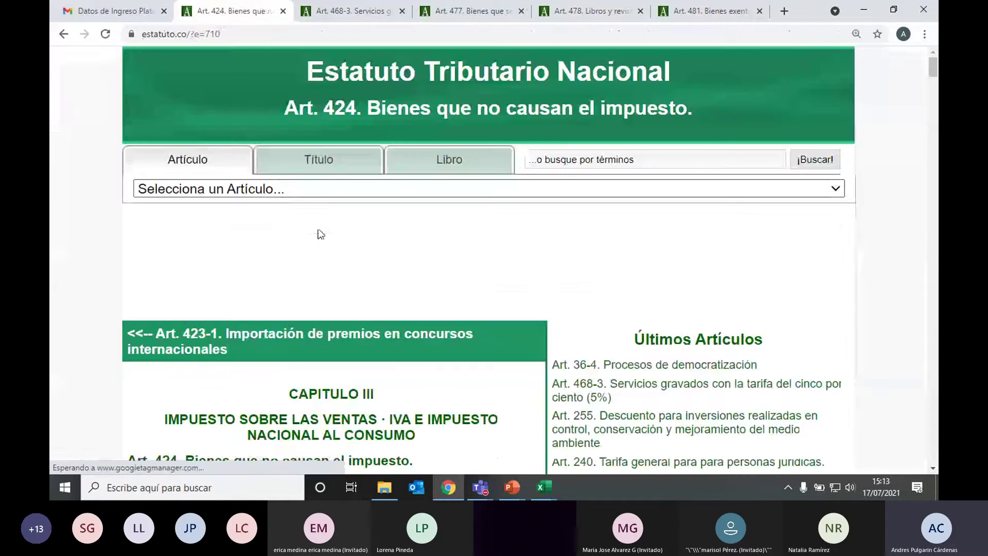
scroll(387, 276, down, 5)
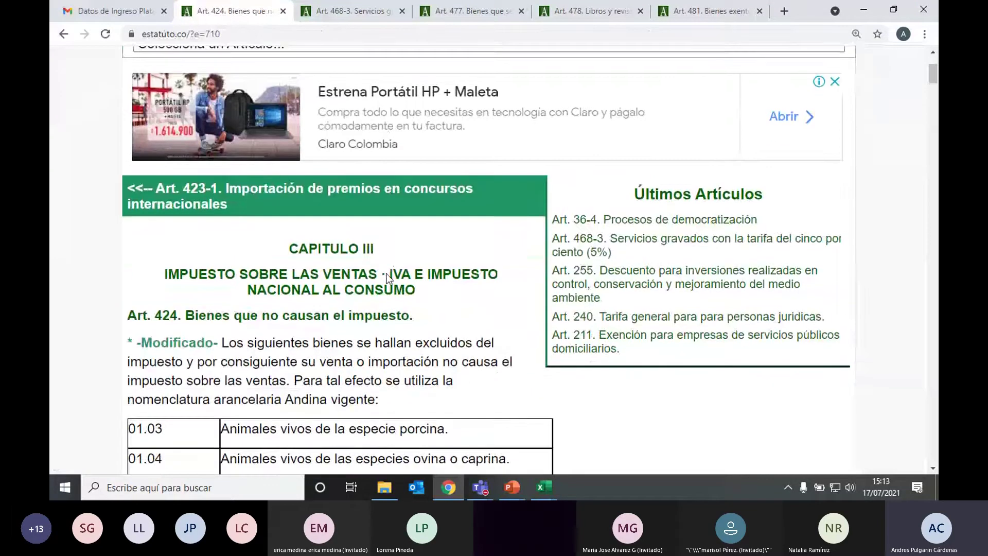
scroll(387, 273, down, 3)
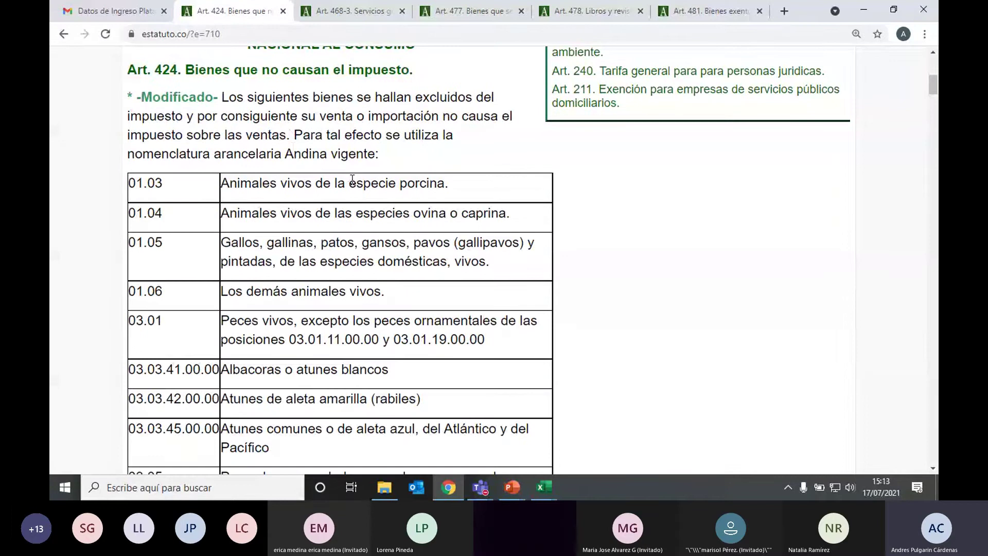
scroll(352, 179, down, 1)
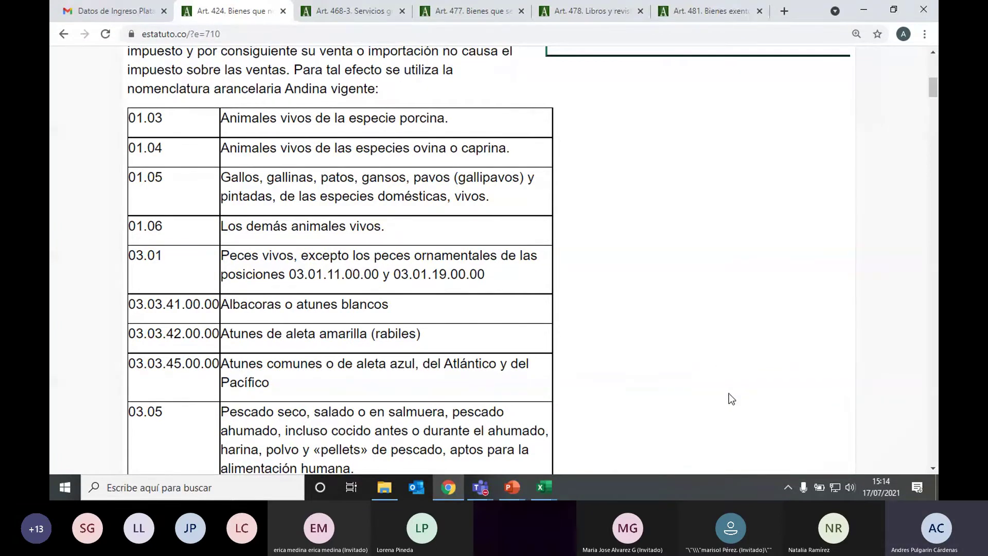
- Skim the whole Art. 424 table of excluded goods down to the Adicionalmente section and return to its first entries
scroll(456, 319, down, 14)
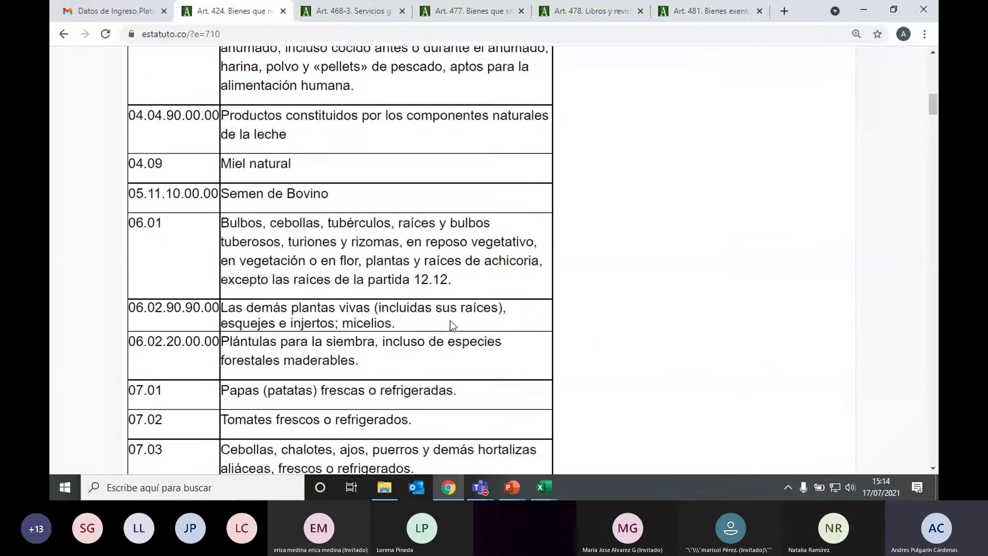
scroll(451, 325, down, 20)
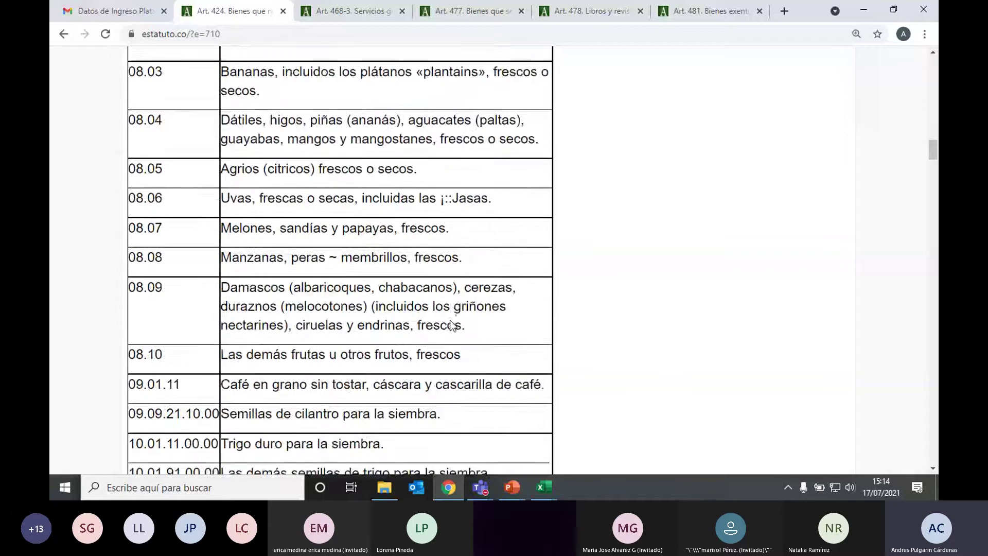
scroll(452, 325, down, 20)
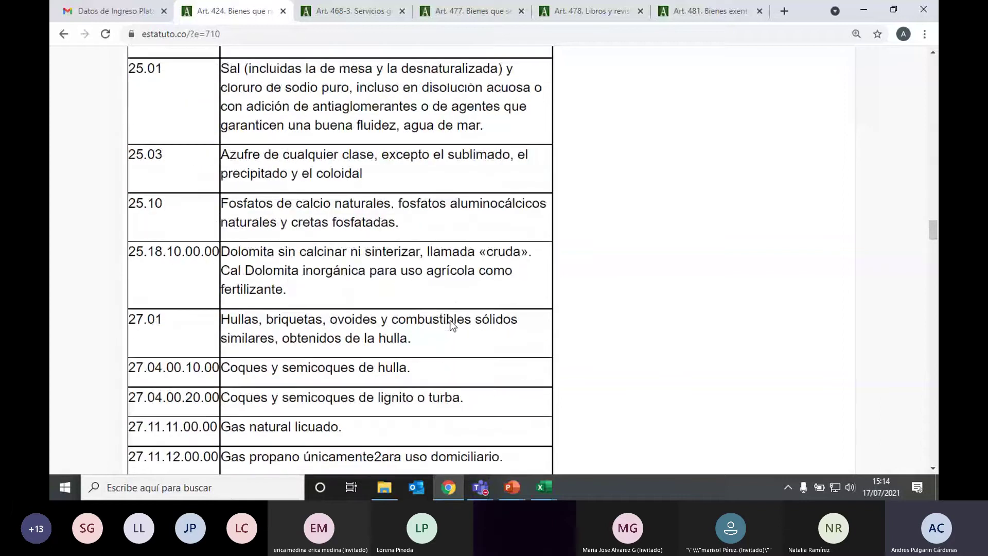
scroll(452, 325, down, 20)
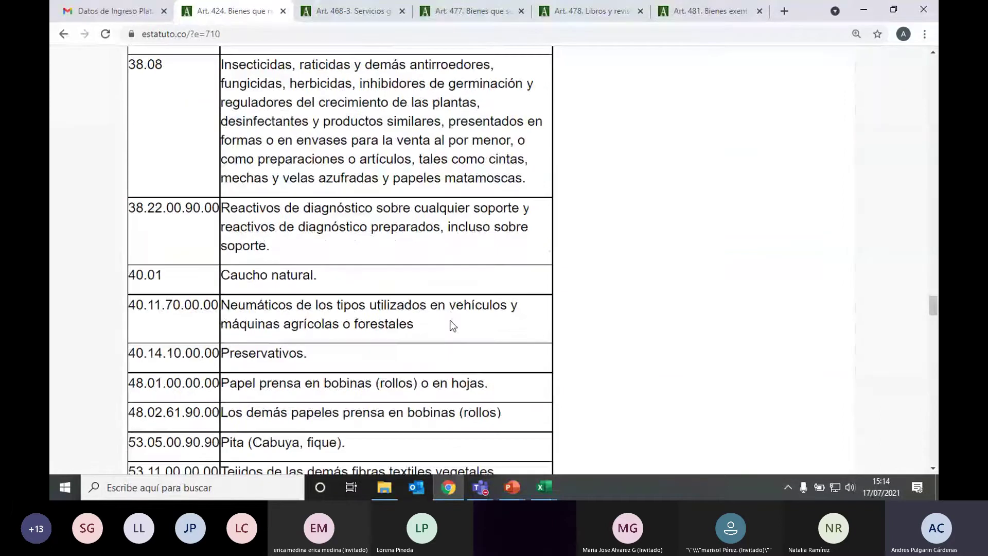
scroll(451, 321, down, 15)
scroll(449, 325, down, 15)
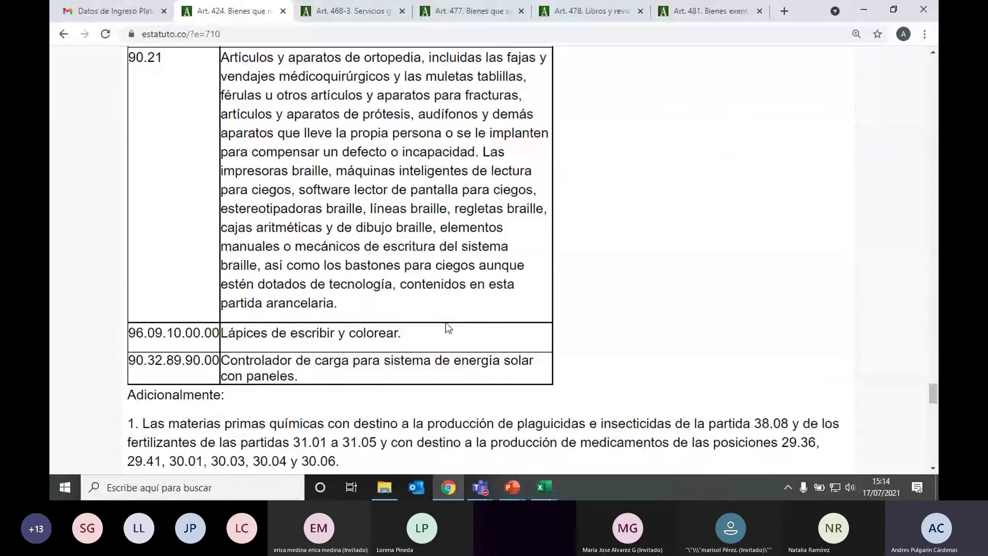
scroll(445, 324, up, 10)
scroll(446, 324, up, 20)
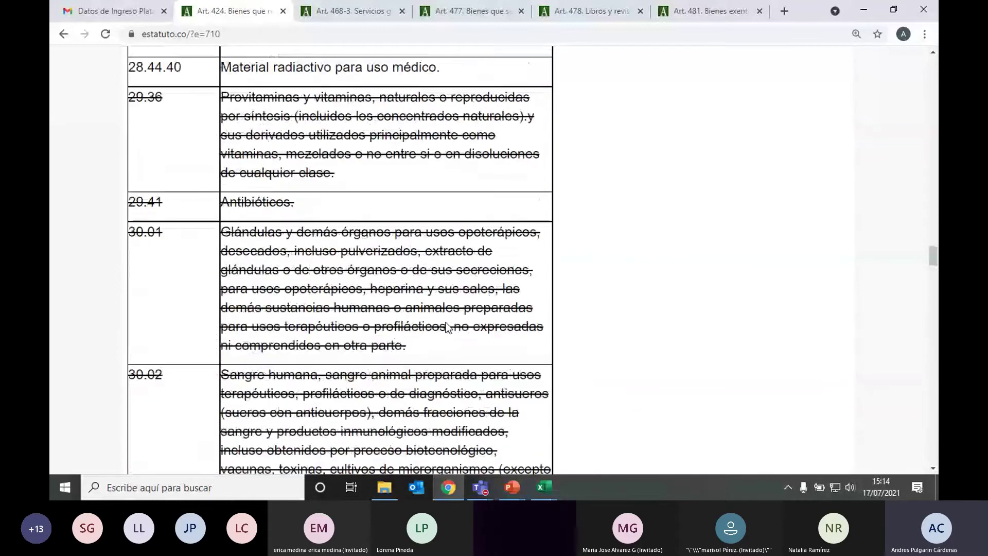
scroll(447, 327, up, 15)
scroll(447, 325, up, 20)
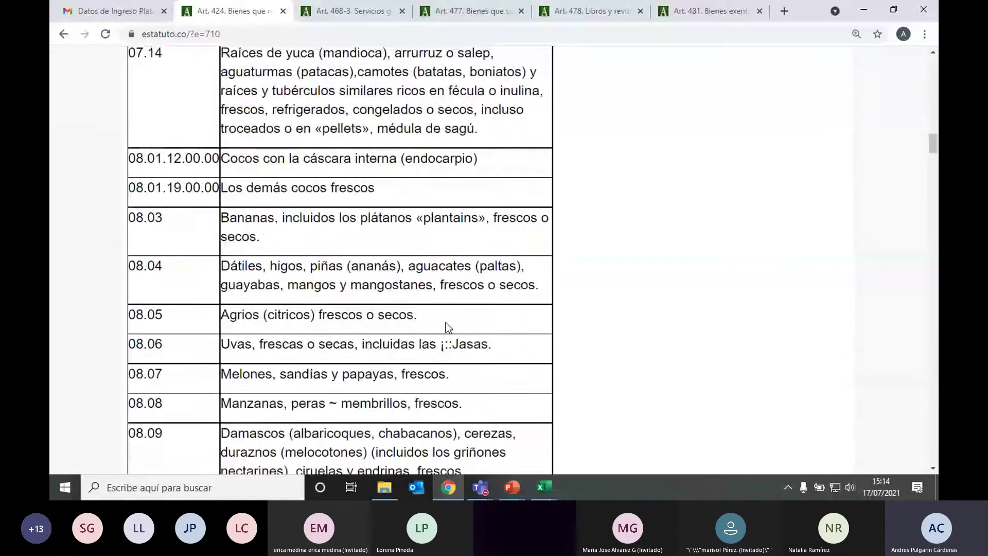
scroll(447, 326, up, 10)
scroll(448, 328, down, 6)
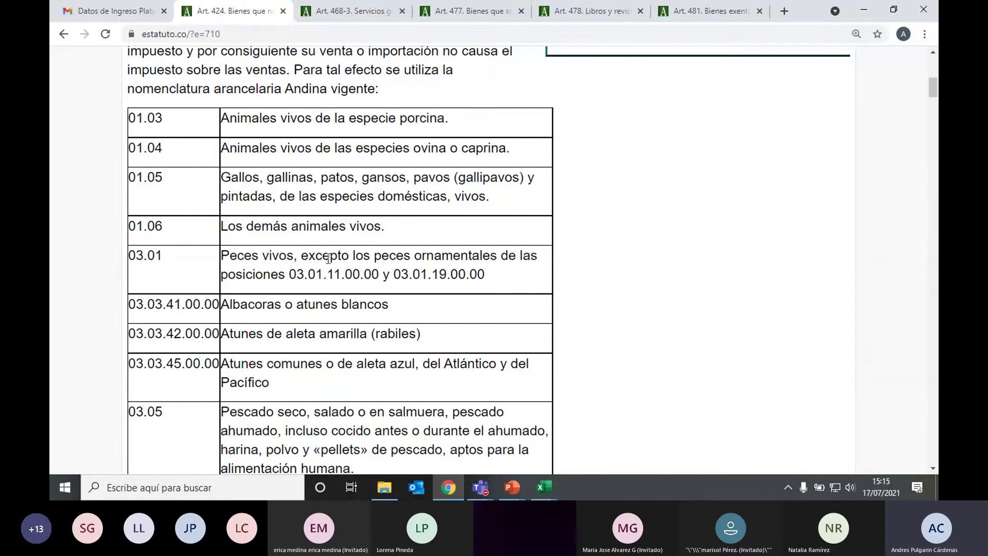
- Review the Art. 424 entries from live animals and fish through plants and vegetables, briefly highlighting Miel natural in row 04.09
scroll(329, 257, down, 3)
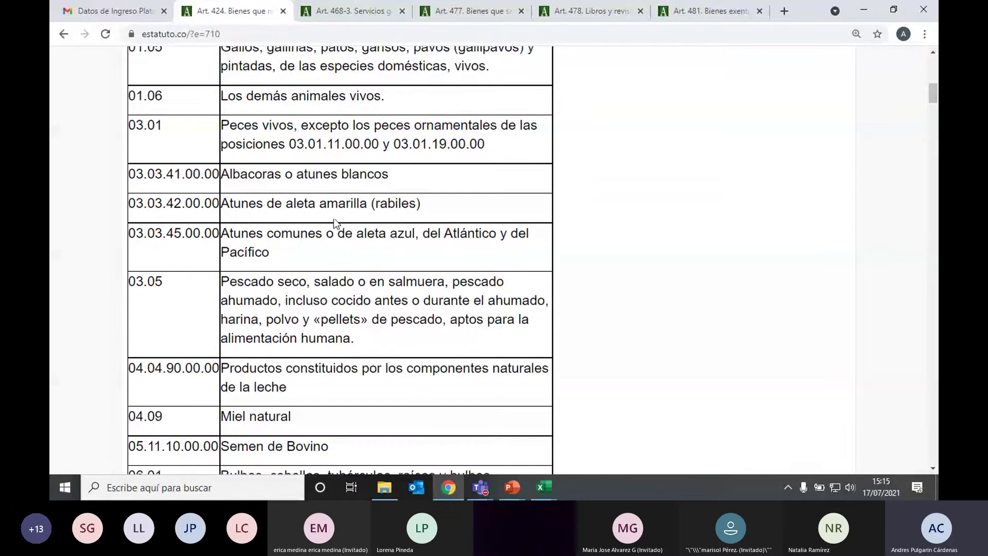
scroll(312, 268, down, 1)
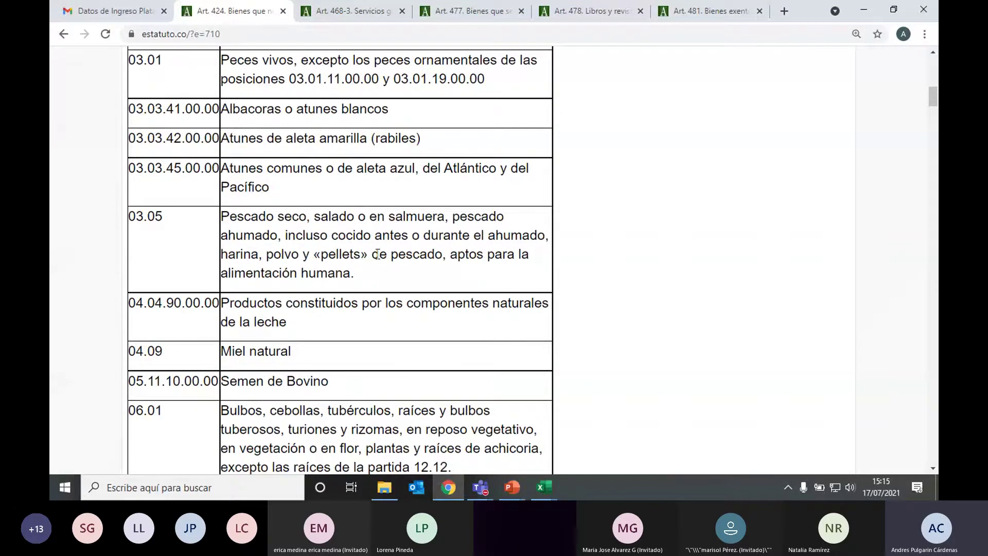
scroll(275, 293, down, 1)
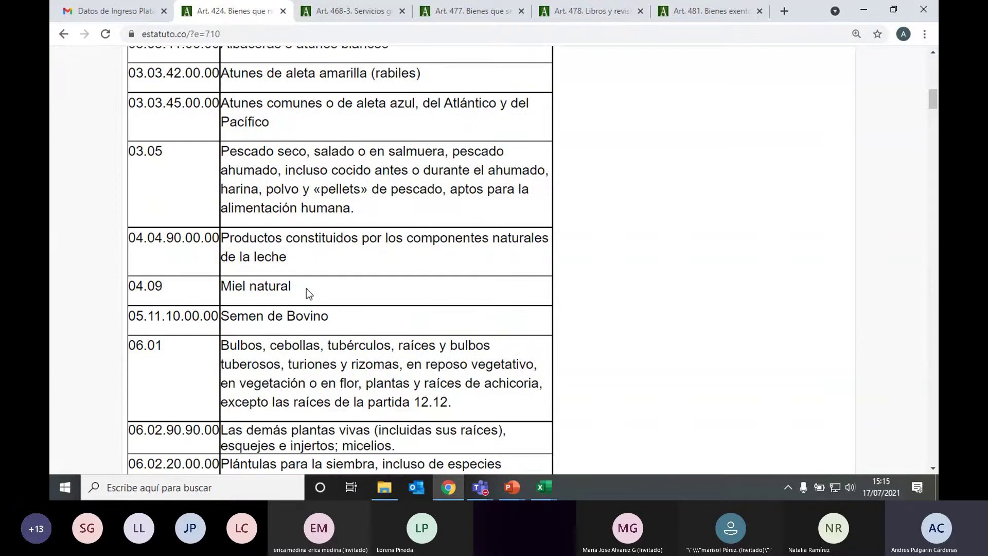
drag(289, 287, 223, 289)
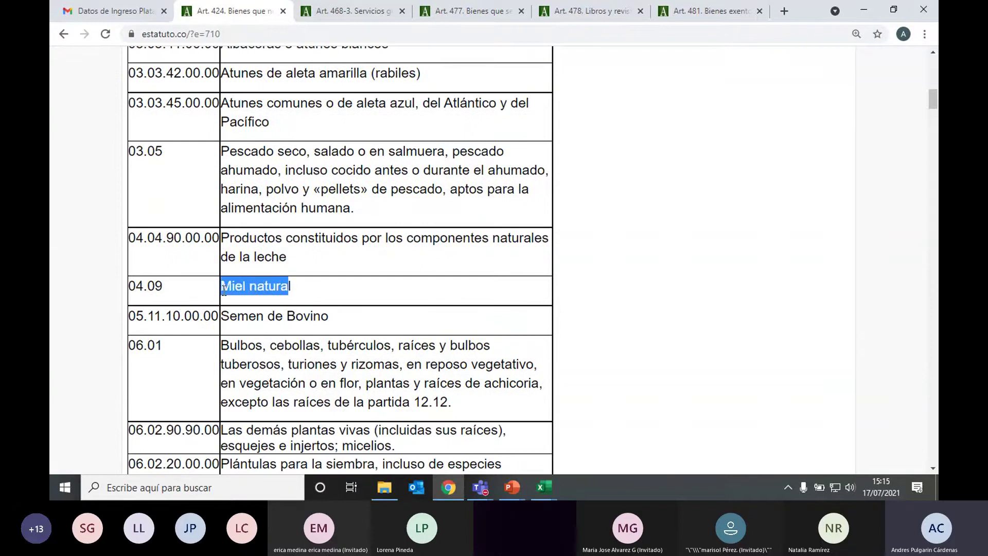
click(295, 293)
scroll(344, 304, down, 1)
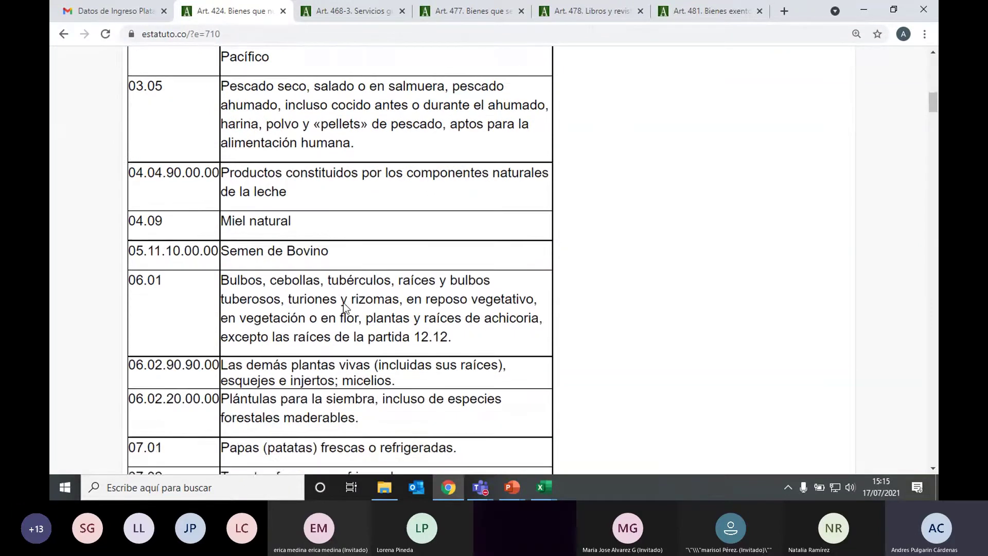
scroll(404, 292, down, 1)
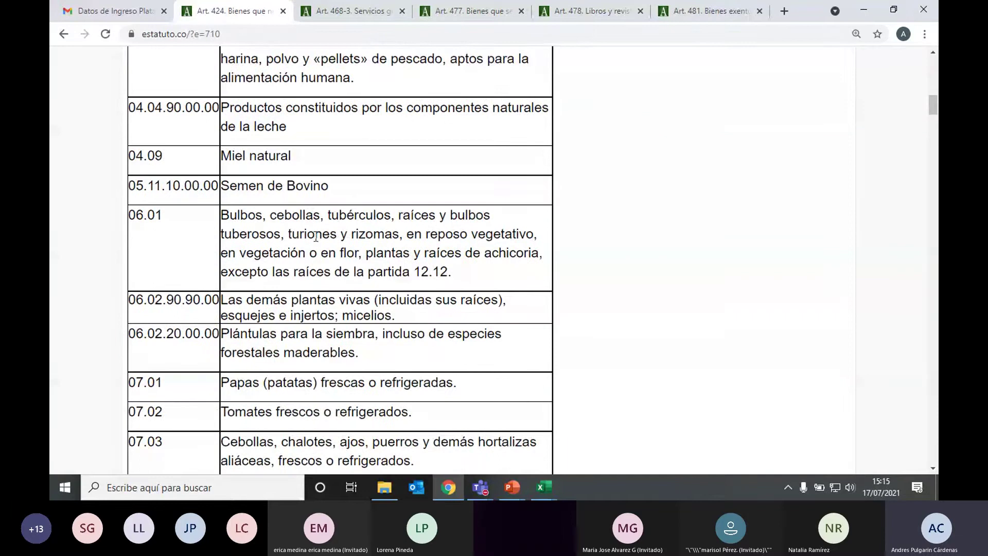
- Review the Art. 424 entries from plants and vegetables through fruits, coffee and cereals to the seeds for sowing
scroll(412, 296, down, 1)
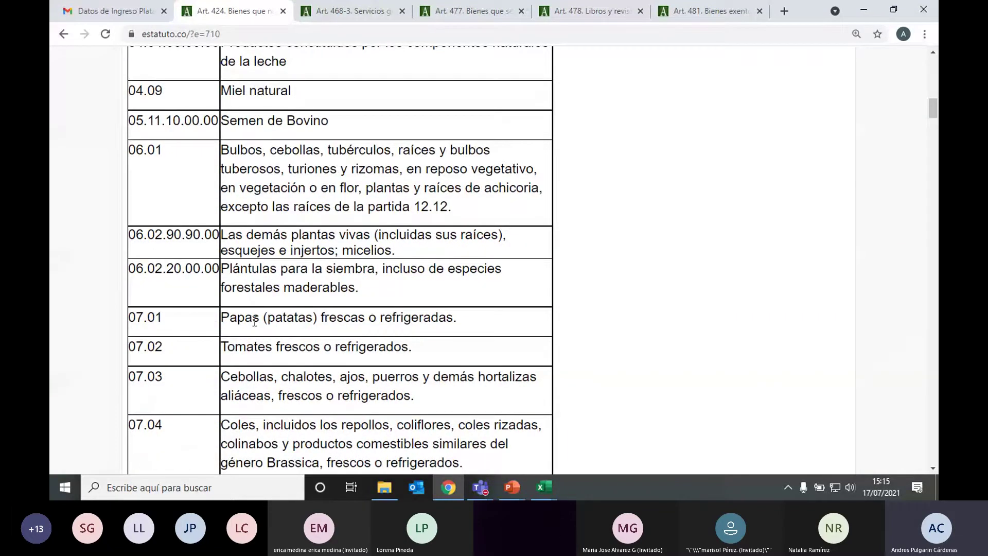
scroll(370, 342, down, 1)
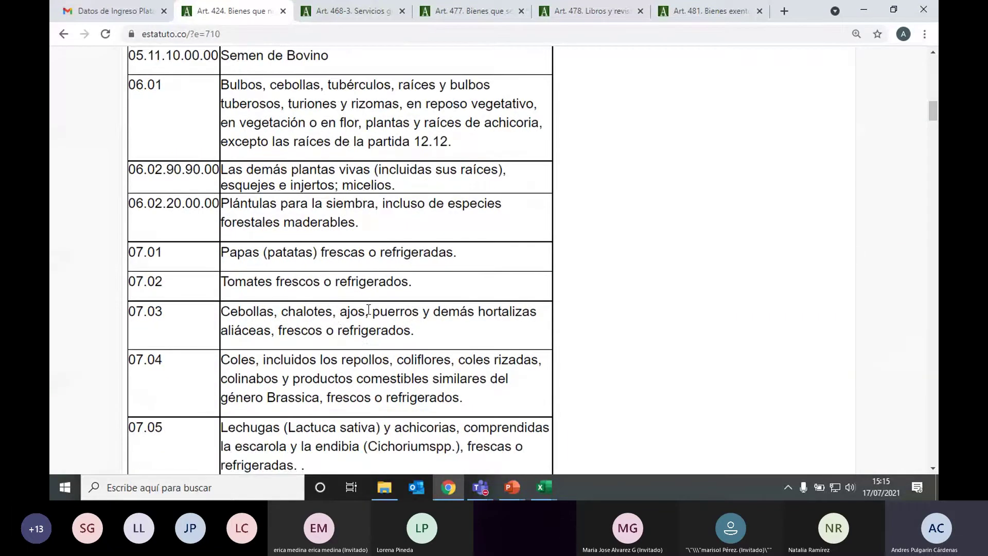
scroll(368, 309, down, 2)
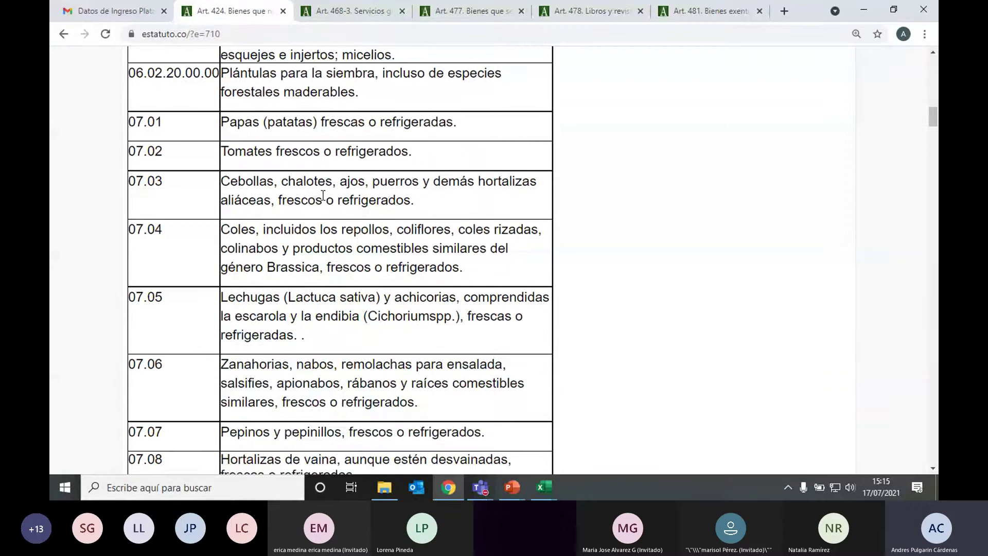
scroll(278, 252, down, 1)
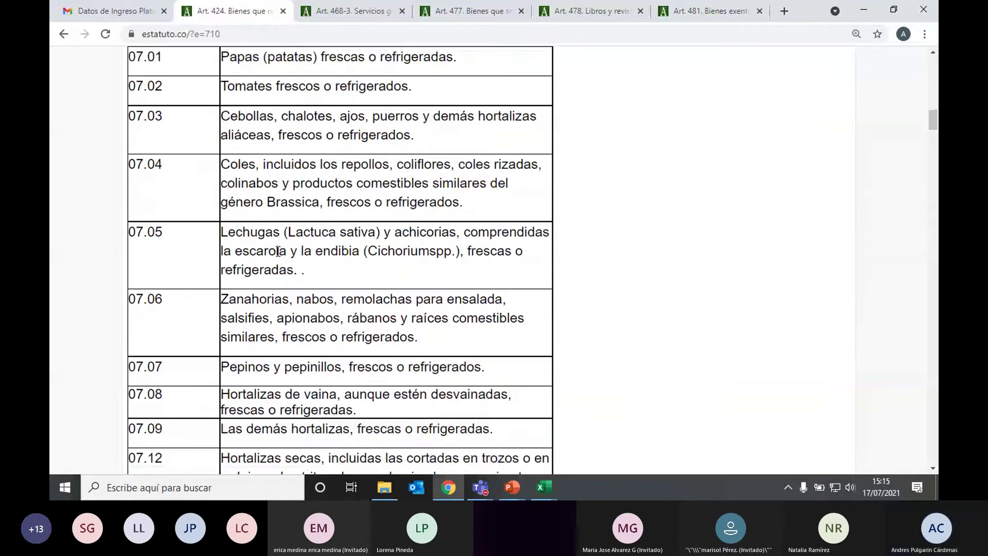
scroll(278, 251, down, 5)
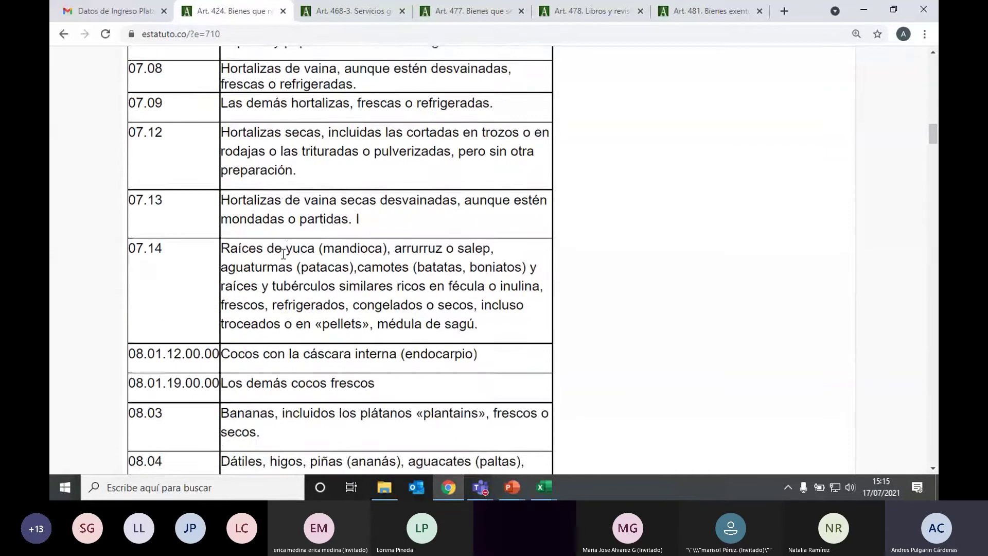
scroll(283, 254, down, 1)
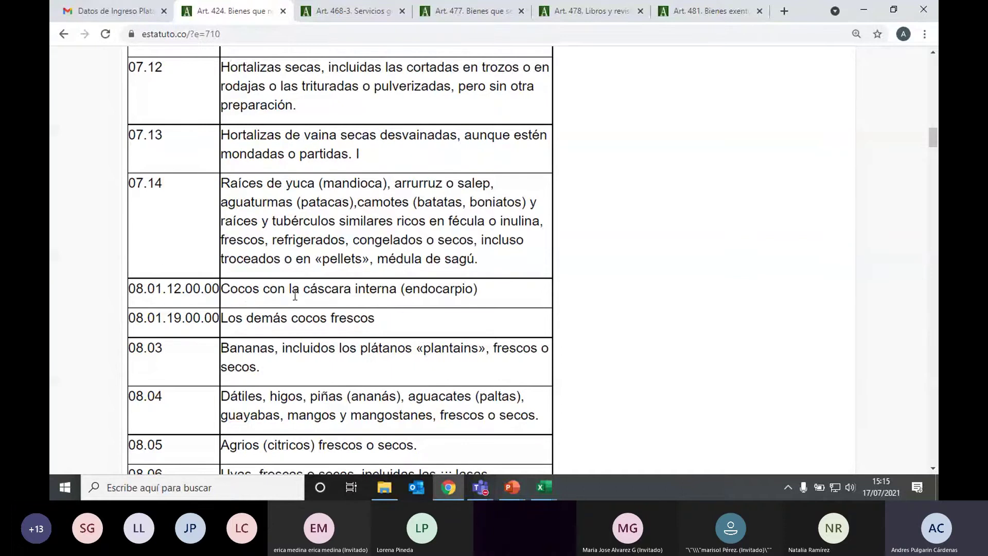
scroll(353, 336, down, 3)
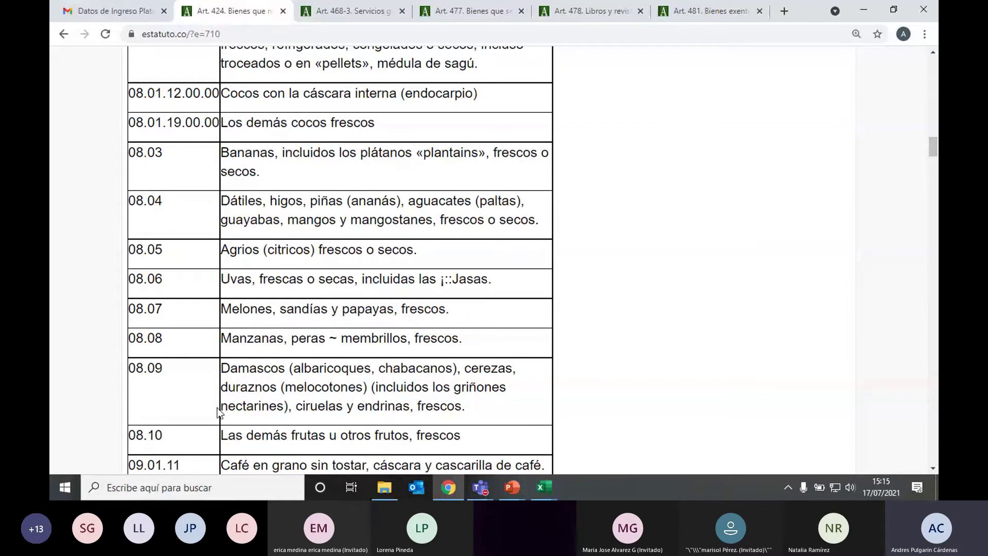
scroll(360, 371, down, 5)
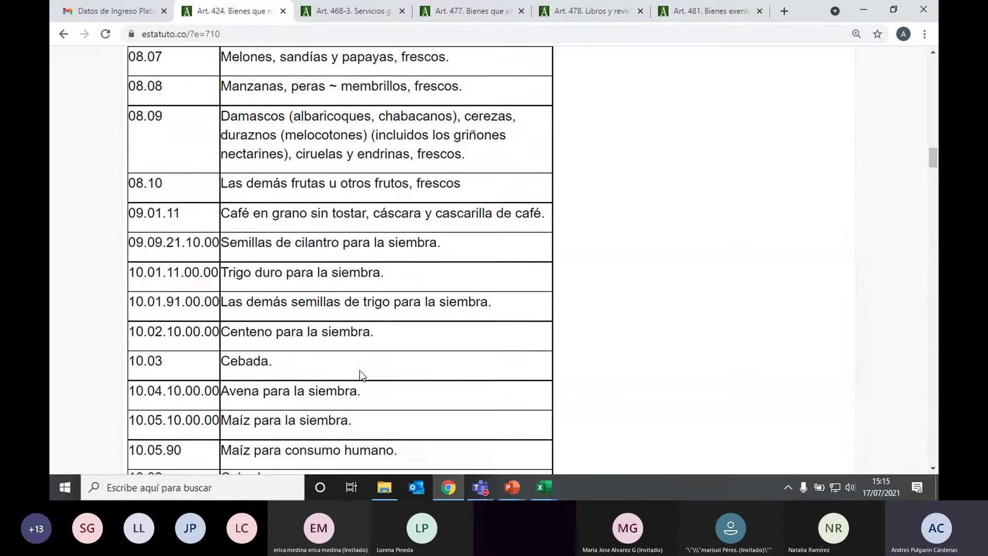
scroll(360, 370, down, 6)
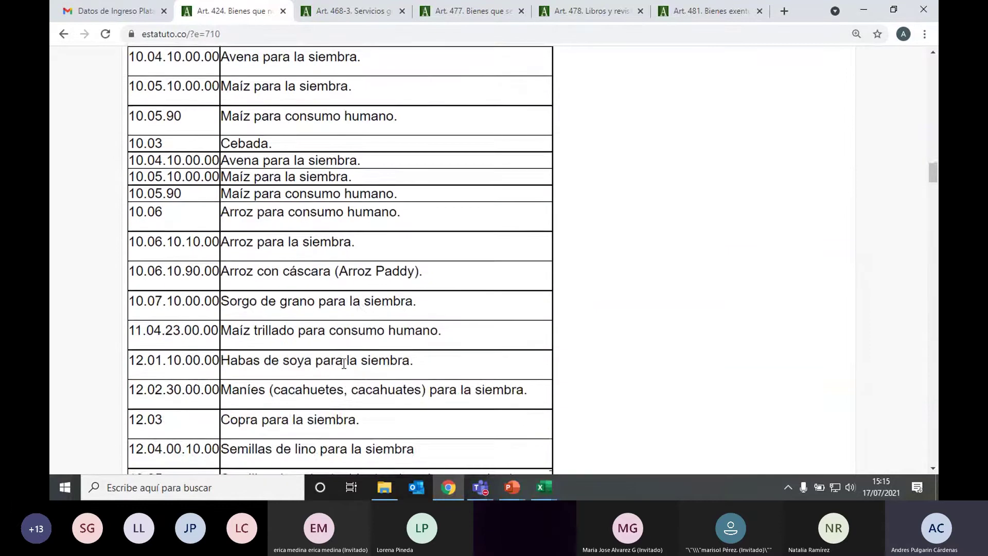
scroll(343, 364, up, 4)
scroll(344, 364, down, 5)
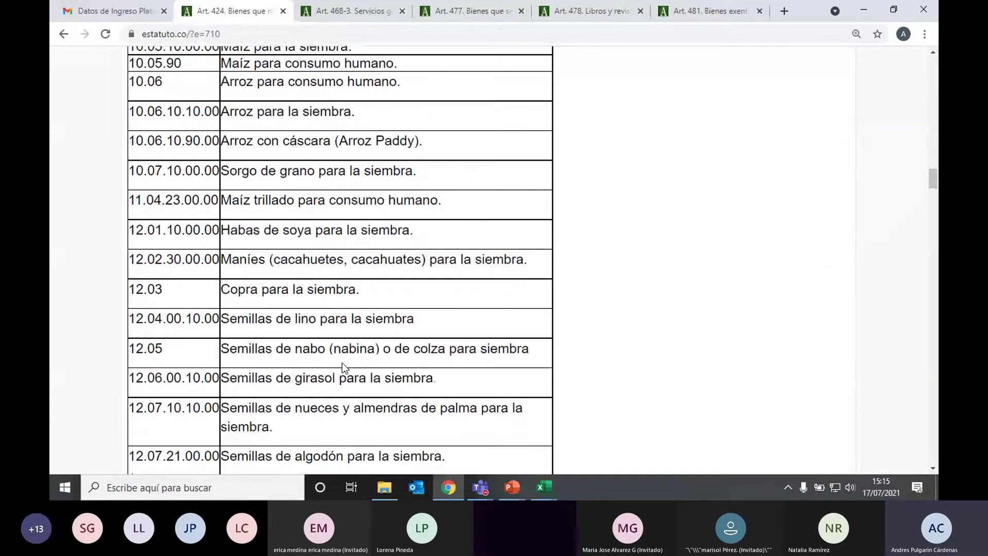
- Return to the beginning of Art. 424 and briefly highlight tariff code 01.03 beside the live pigs entry
scroll(344, 366, up, 20)
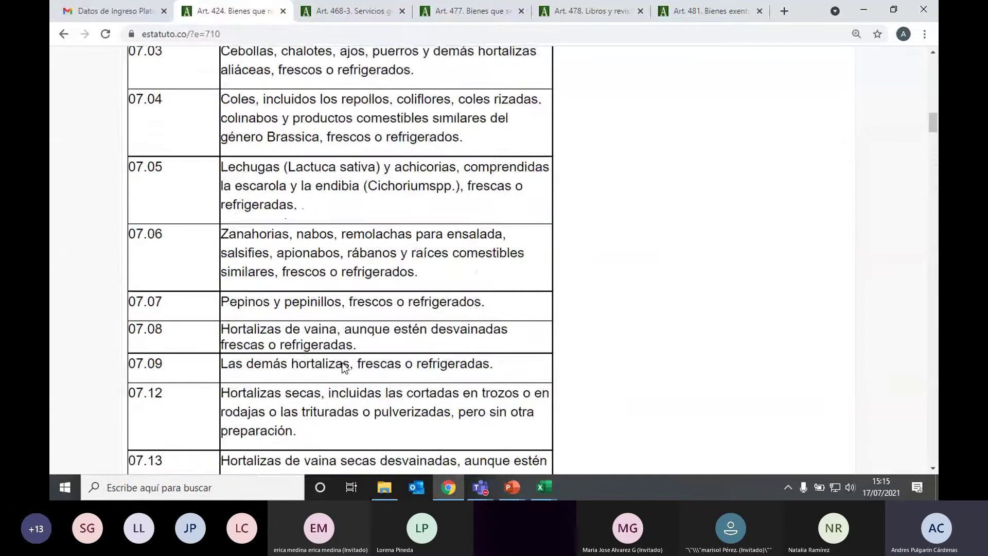
scroll(344, 367, up, 8)
scroll(341, 366, up, 6)
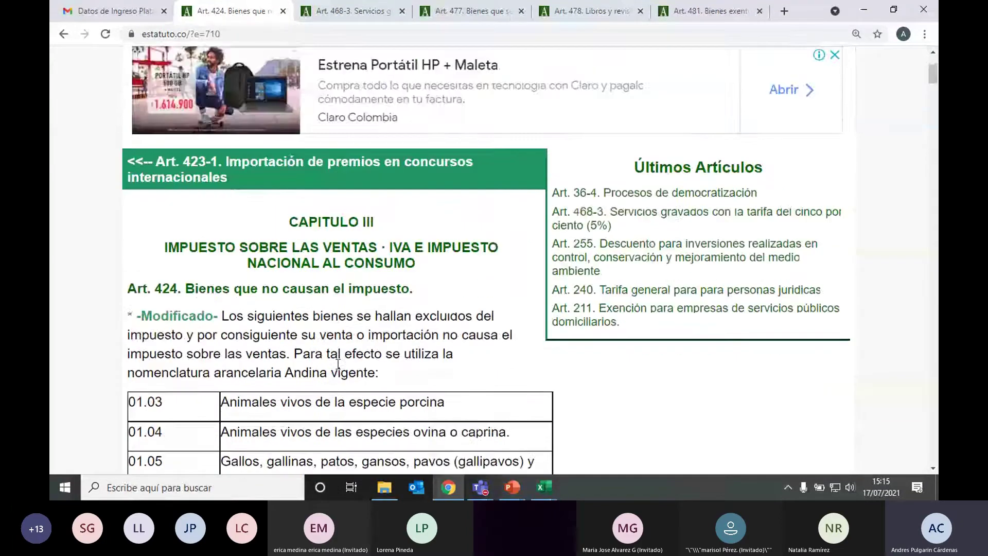
scroll(336, 363, down, 2)
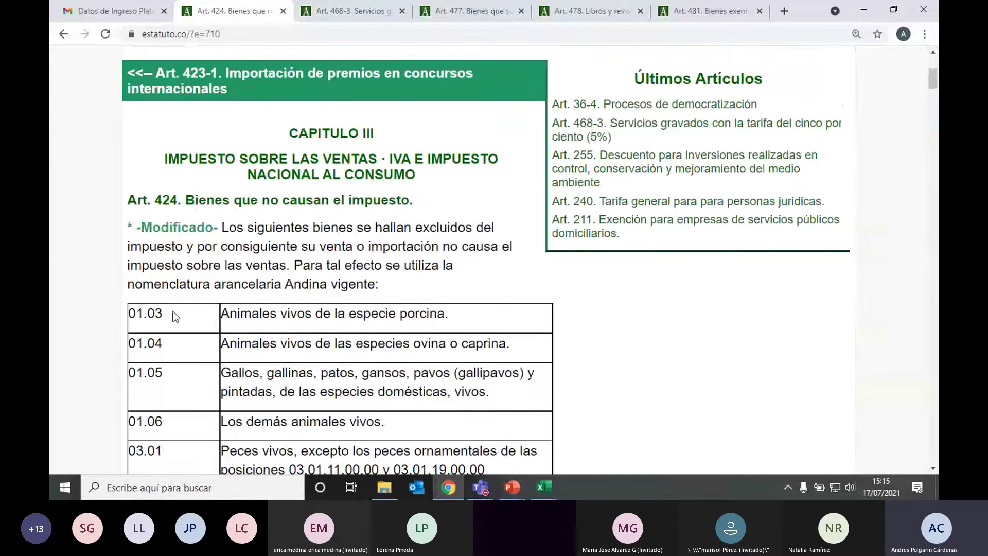
drag(174, 312, 120, 309)
click(295, 318)
double_click(163, 313)
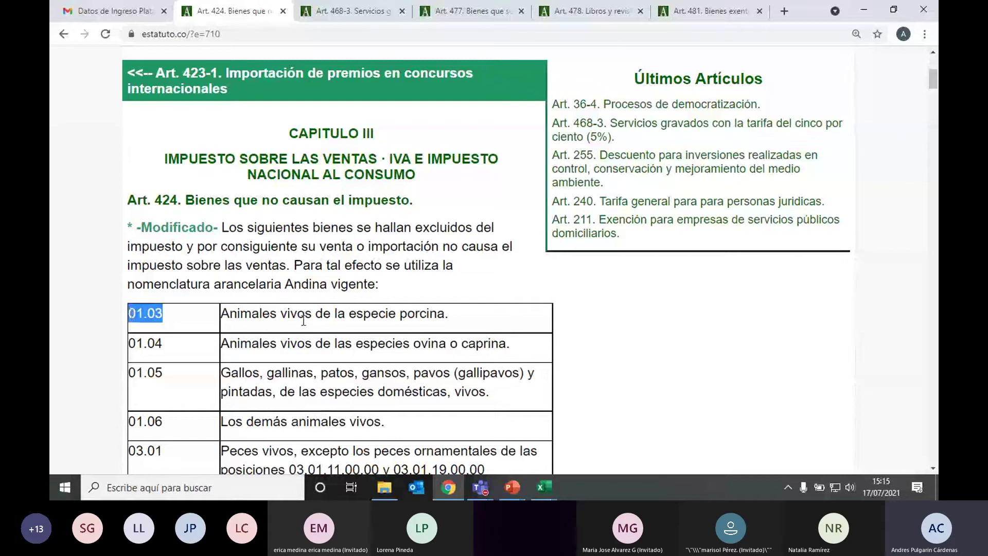
double_click(346, 318)
click(462, 319)
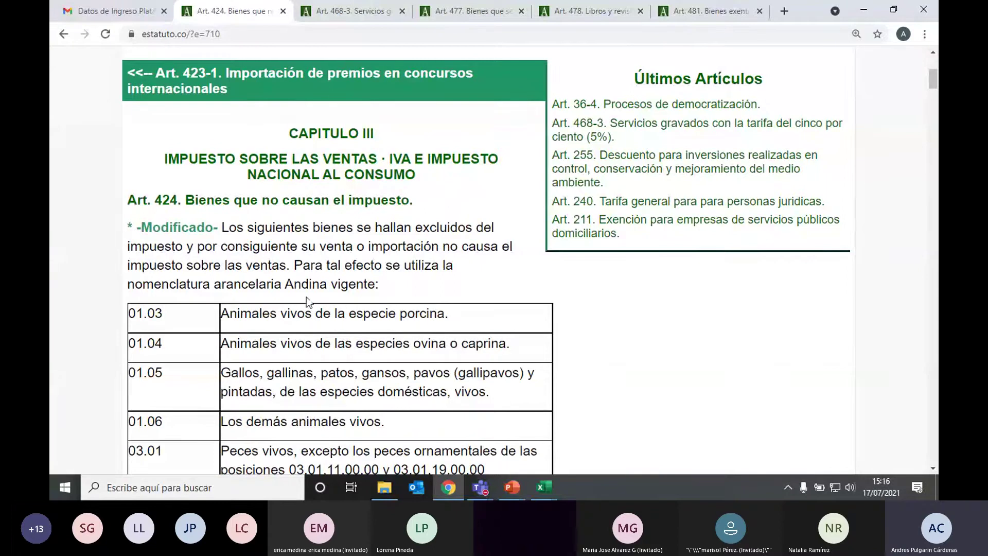
- Skim the Art. 424 table again from the live animals down to the fresh fruits of chapter 08
scroll(385, 352, down, 5)
scroll(385, 356, down, 9)
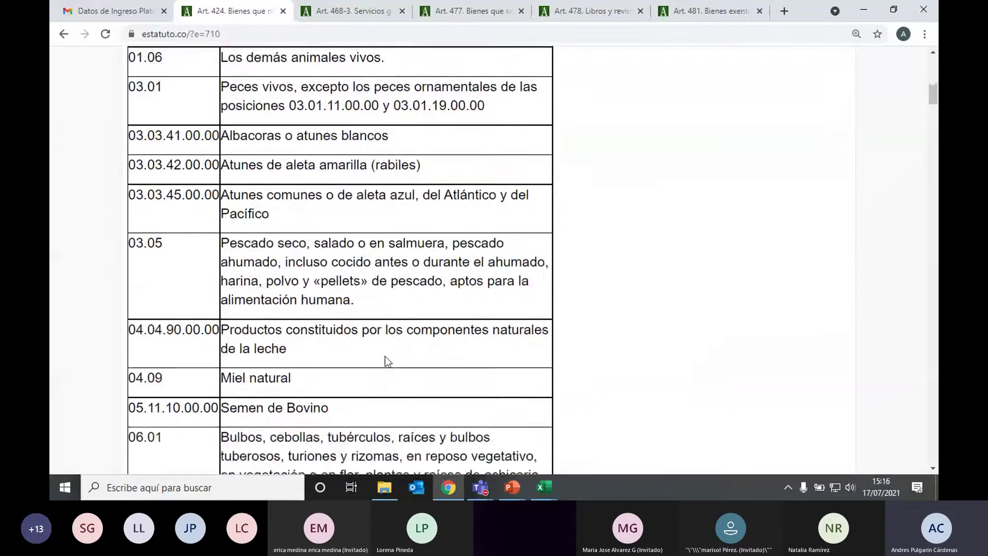
scroll(386, 358, down, 10)
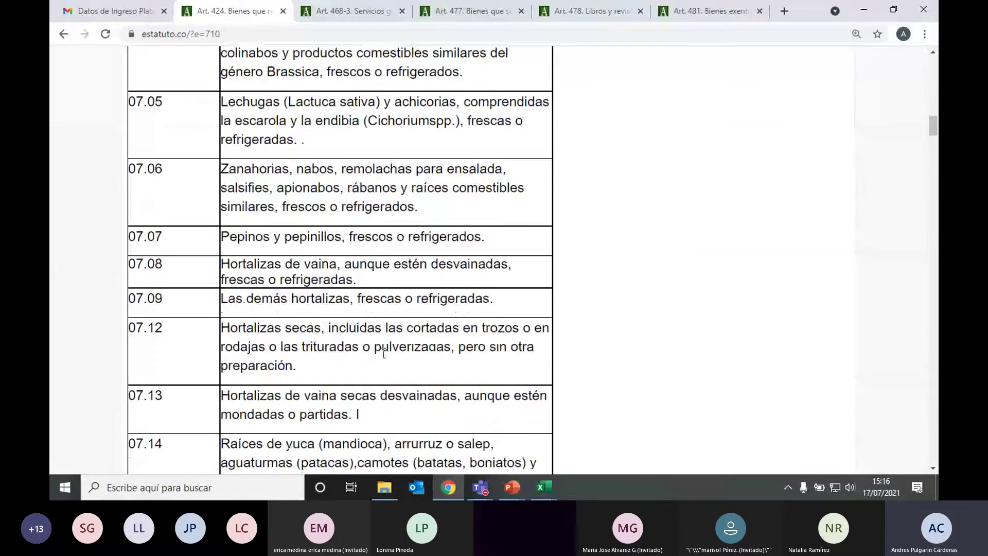
scroll(383, 353, down, 4)
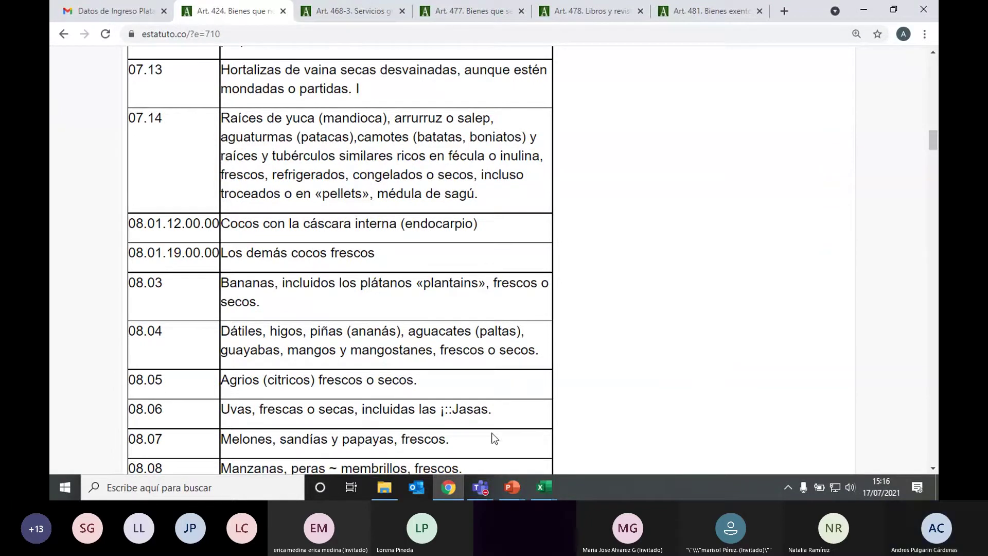
- Check the articles cited under Operaciones excluidas on the Sección Ingresos slide in PowerPoint, and return to Art. 424 in Chrome
click(510, 489)
click(575, 406)
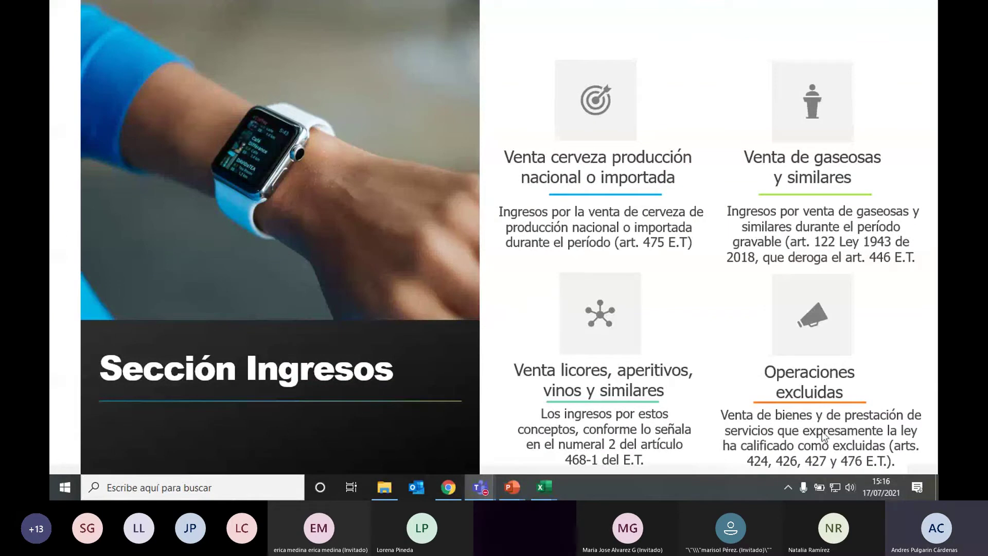
click(443, 485)
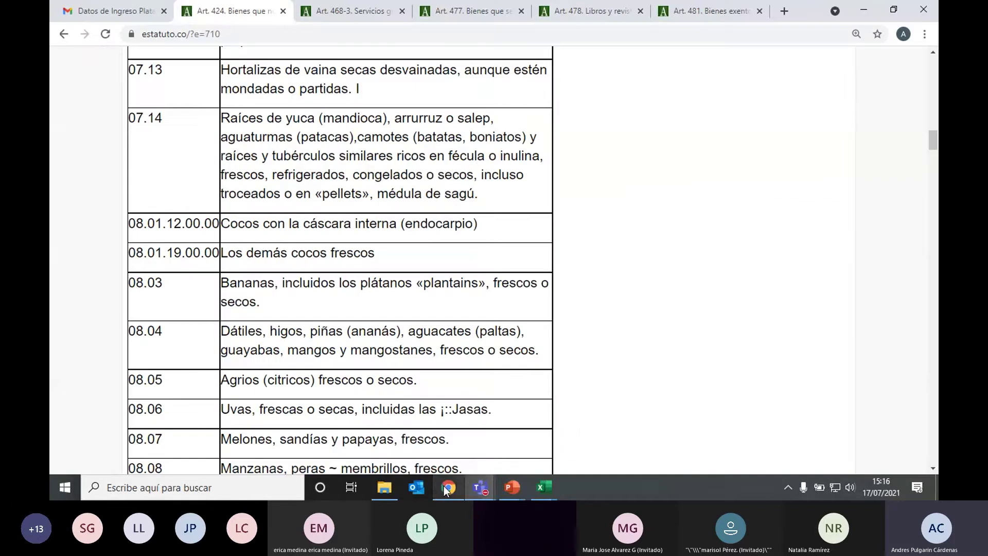
- Skim the rest of Art. 424 through the numbered notes to the closing Parágrafo, and return to the page heading
scroll(538, 399, down, 20)
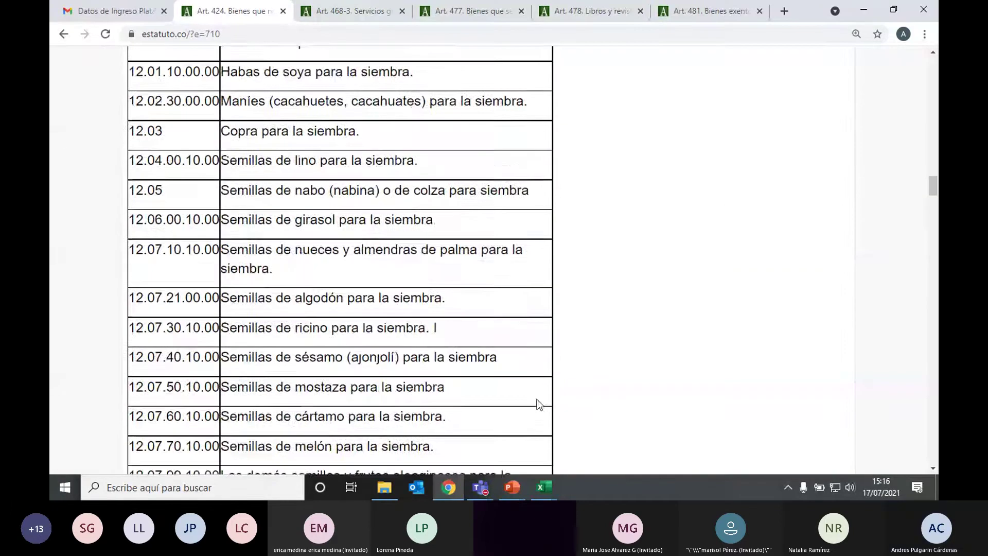
scroll(535, 399, down, 20)
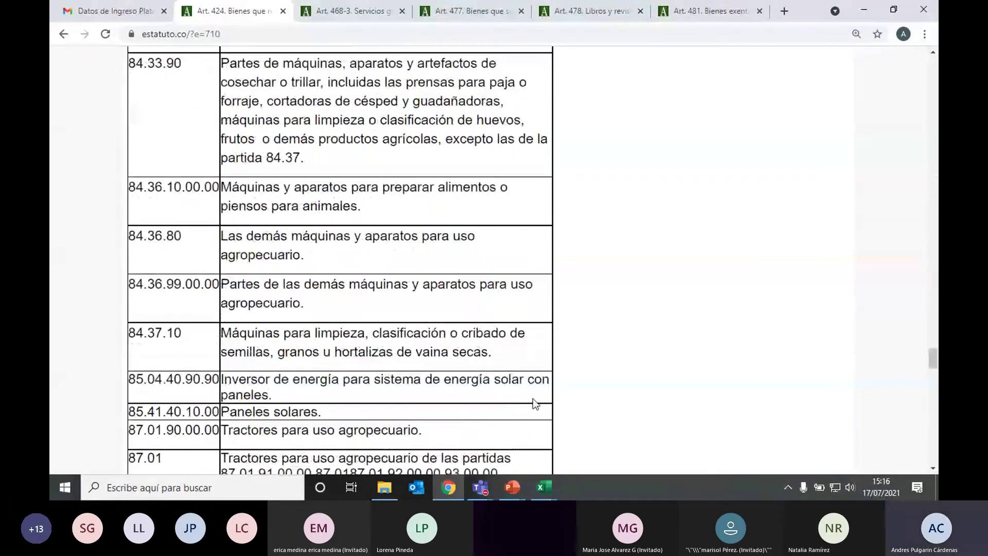
scroll(531, 400, down, 10)
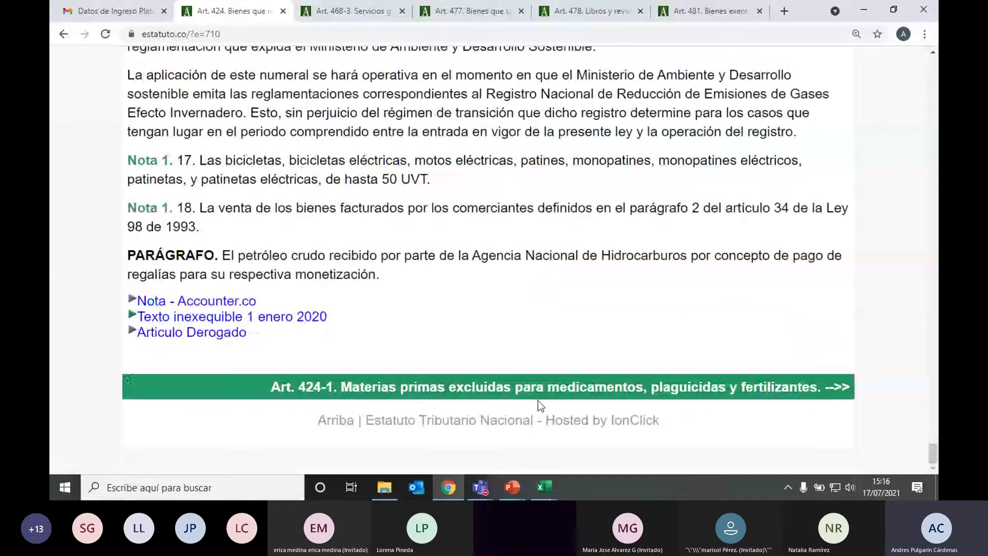
drag(931, 452, 931, 59)
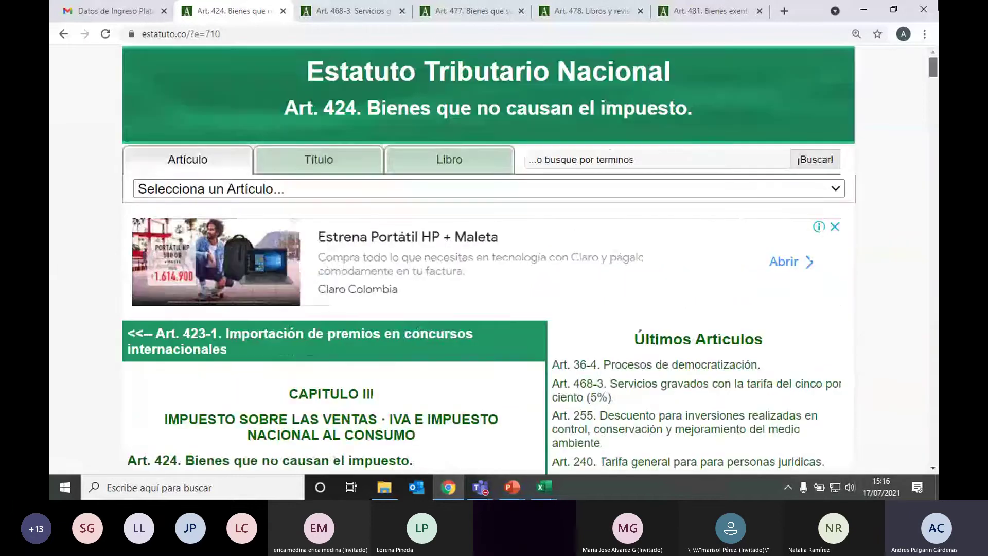
- Search for "art 426 estatuto tributario" in place of the Art. 468-3 page and open the estatuto.co result, Servicios excluidos
click(350, 11)
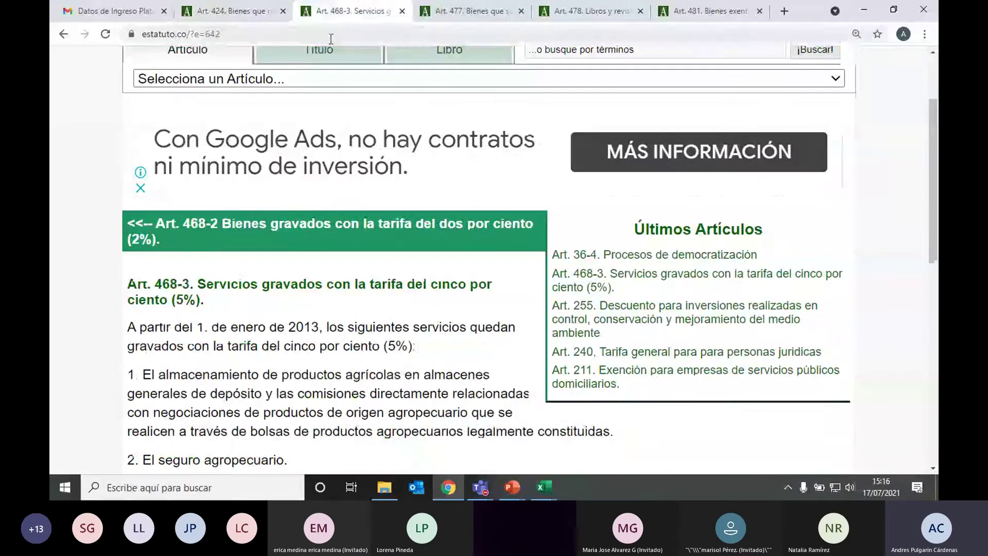
text(art)
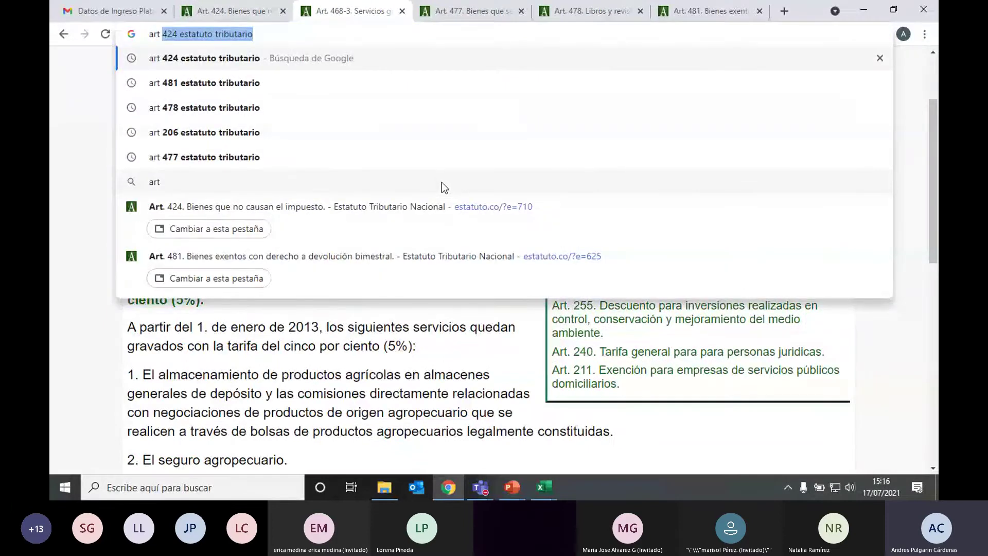
text( 426)
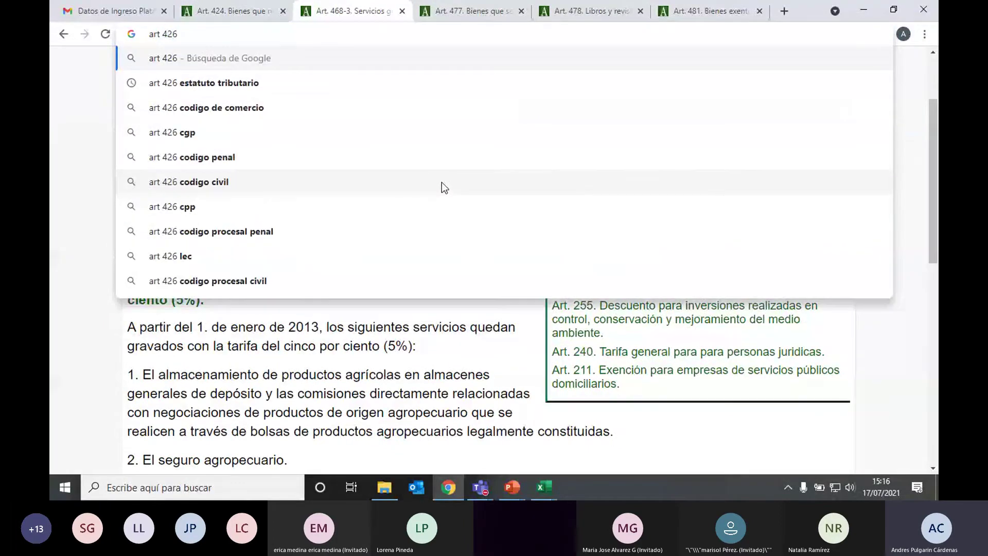
click(215, 82)
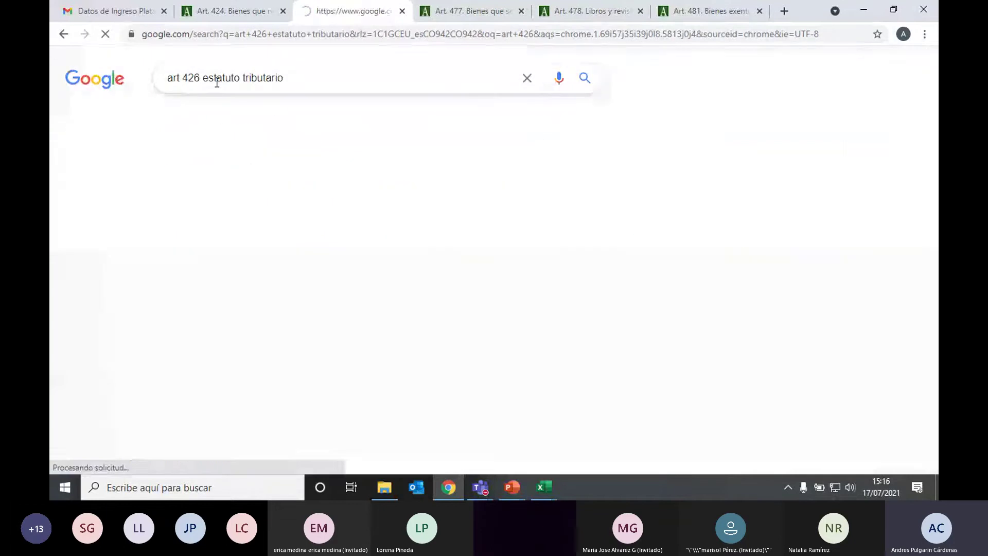
click(340, 190)
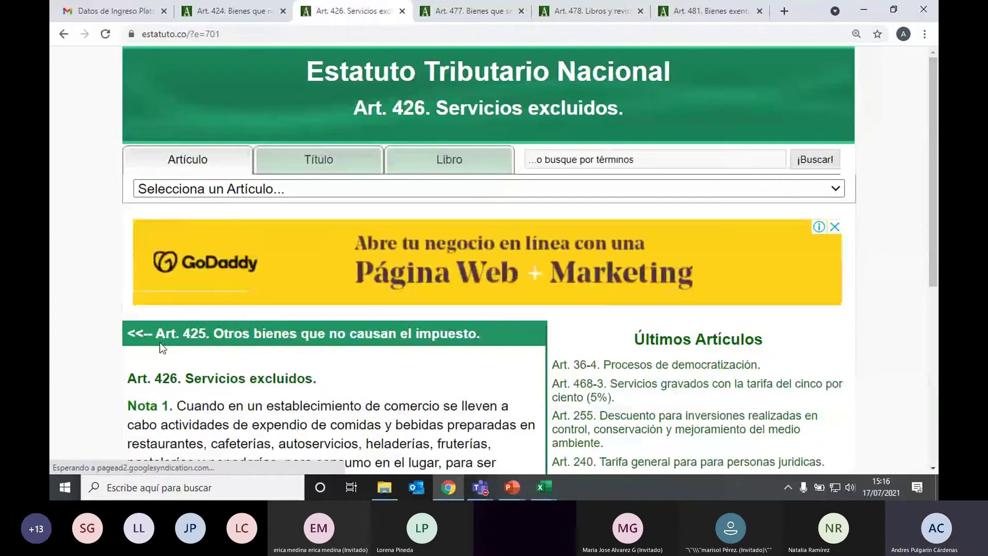
- Read Nota 1 and the Parágrafo of Art. 426, and highlight the words Servicios excluidos in its heading
scroll(288, 401, down, 3)
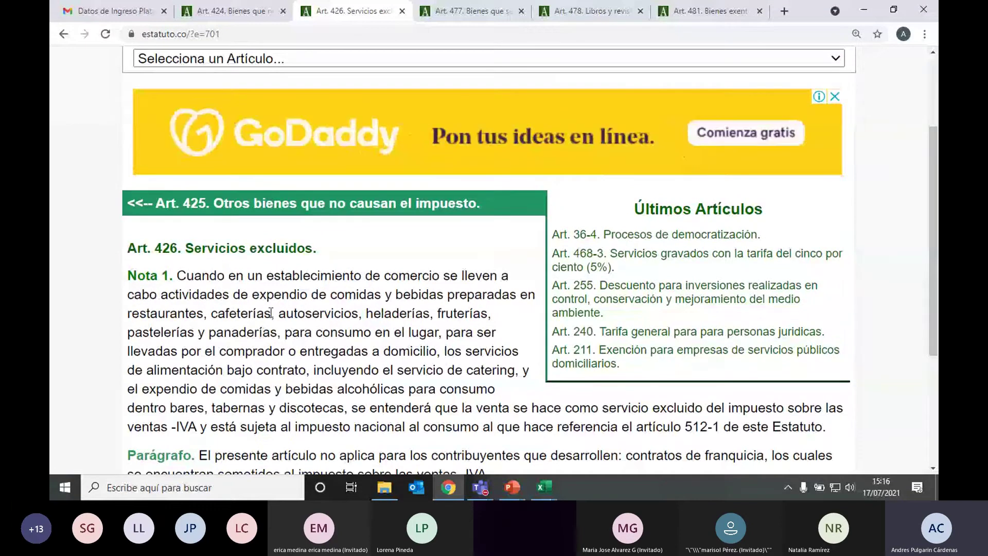
scroll(481, 342, down, 2)
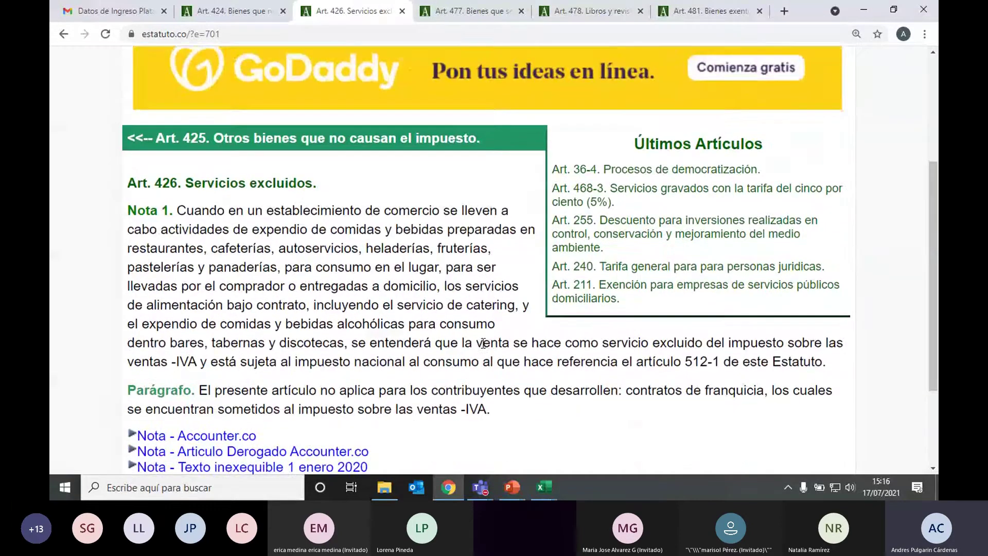
scroll(485, 343, up, 2)
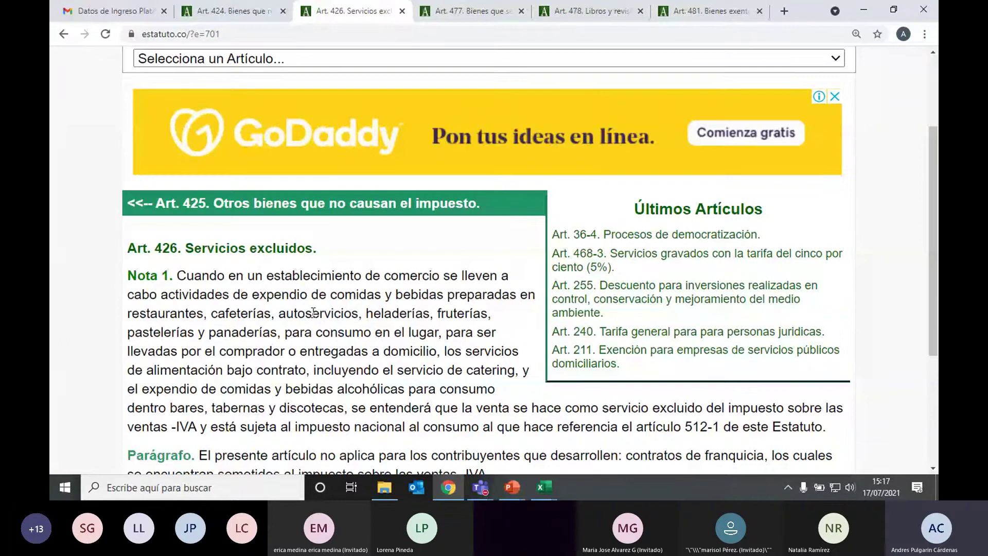
drag(319, 249, 184, 251)
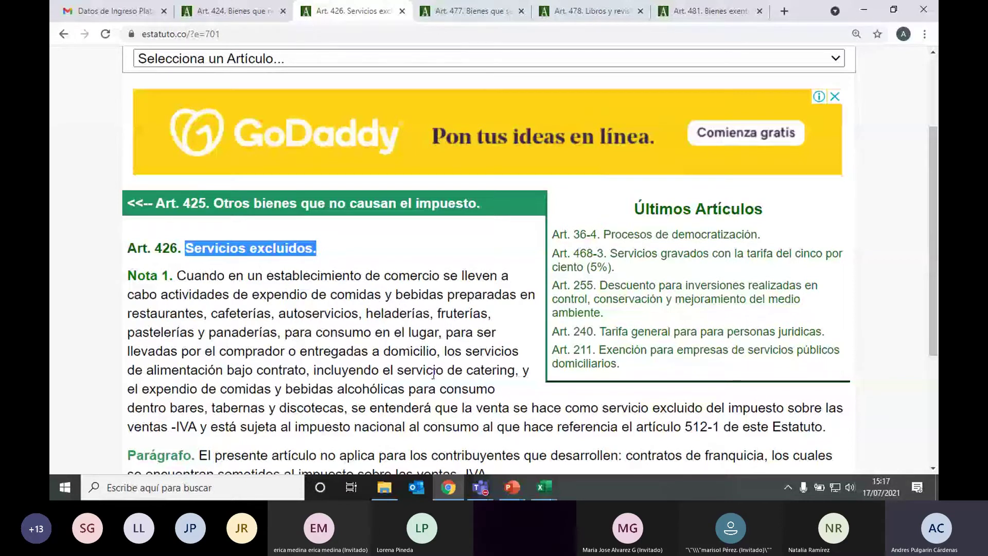
scroll(438, 411, up, 1)
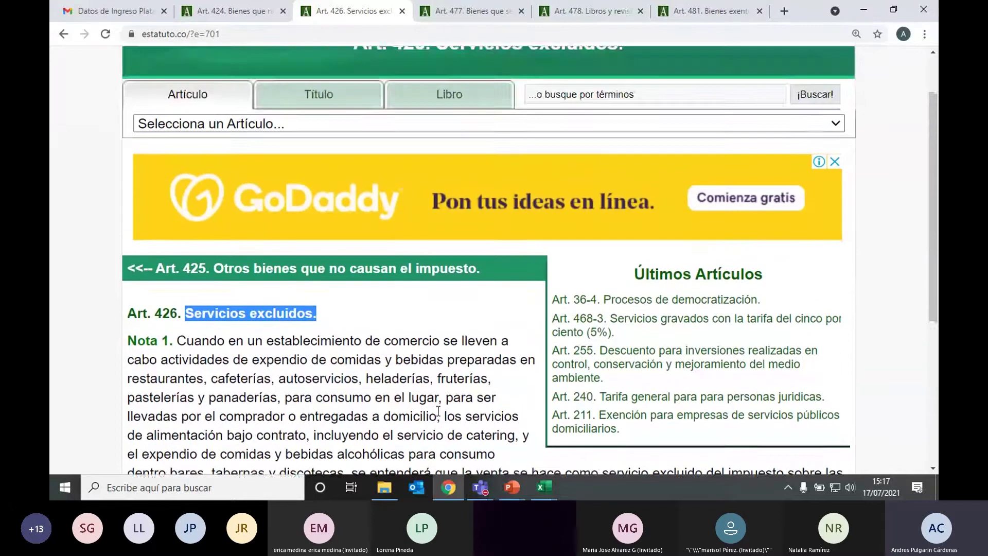
scroll(438, 412, down, 1)
scroll(438, 411, up, 1)
scroll(438, 411, down, 1)
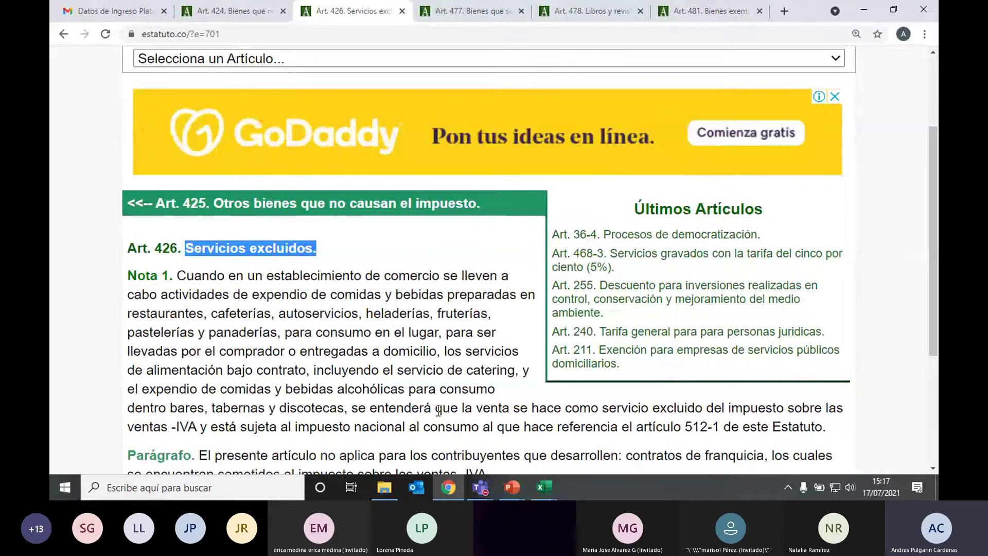
- Check the articles cited under Operaciones excluidas on the Sección Ingresos slide in PowerPoint again, and return to Art. 426 in Chrome
scroll(439, 410, up, 1)
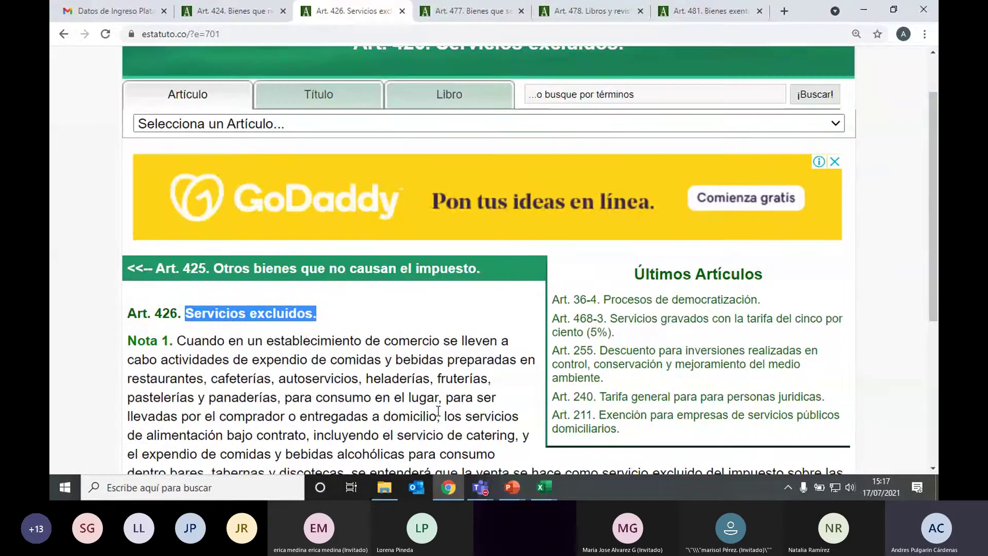
click(341, 309)
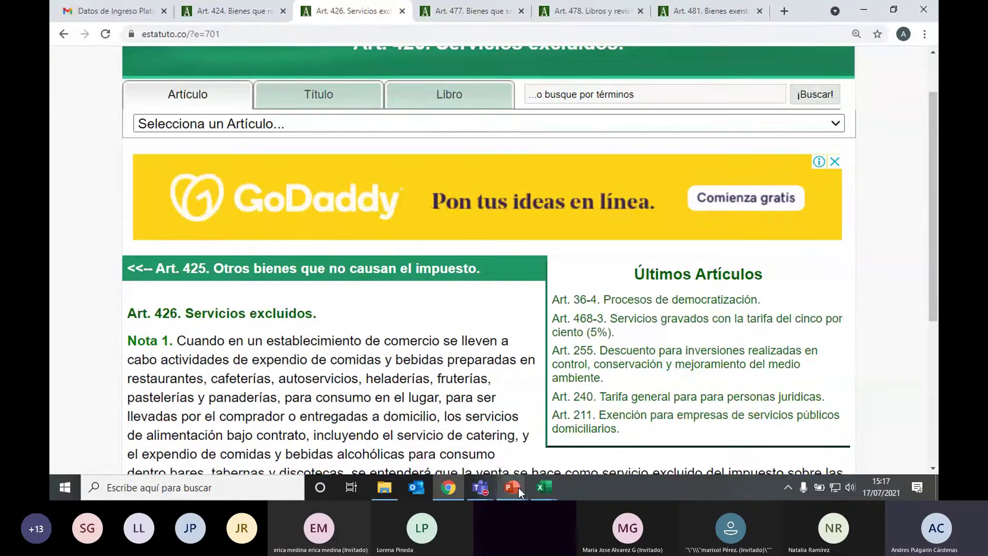
mouse_move(518, 486)
click(588, 401)
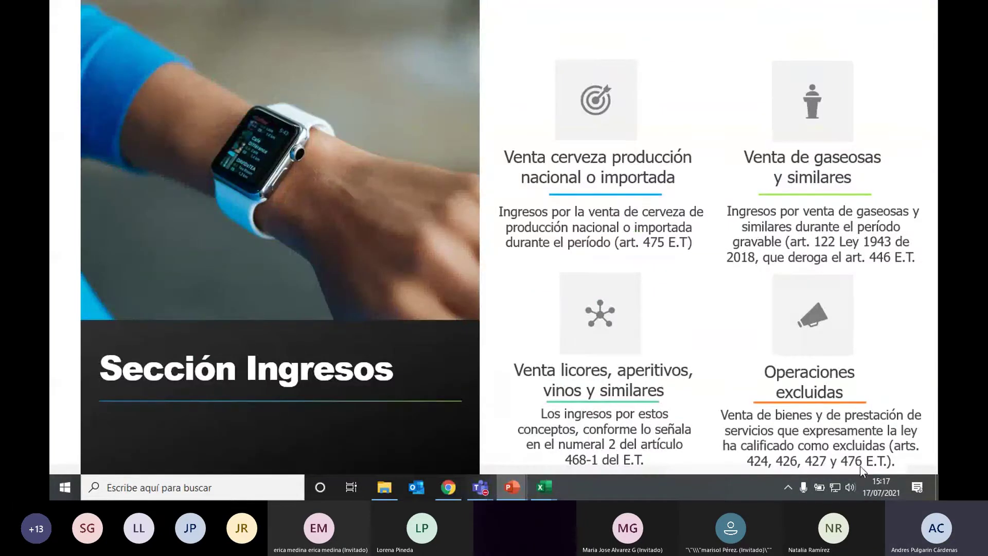
click(448, 487)
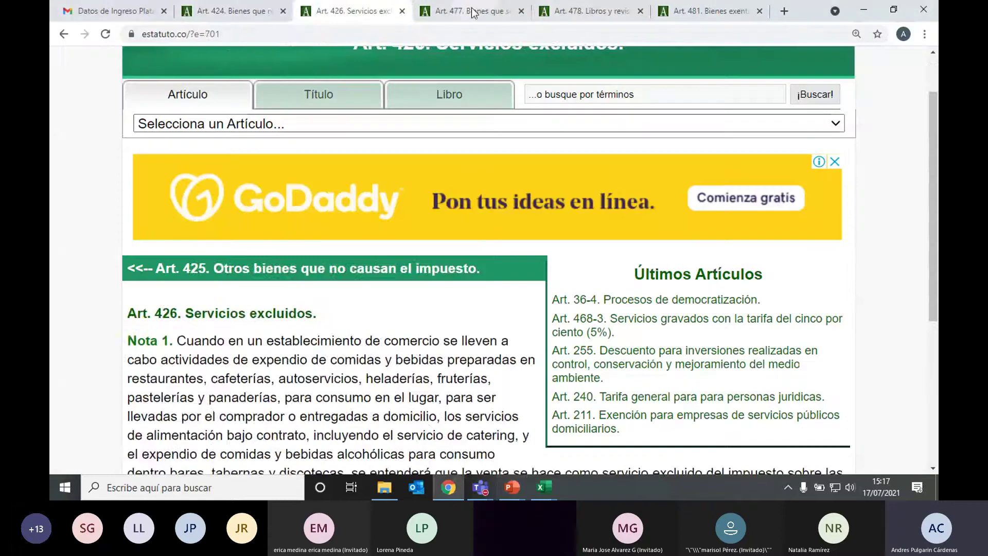
- Search for "art 427 estatuto tributario" in place of the Art. 477 page
key(ctrl+Tab)
click(249, 33)
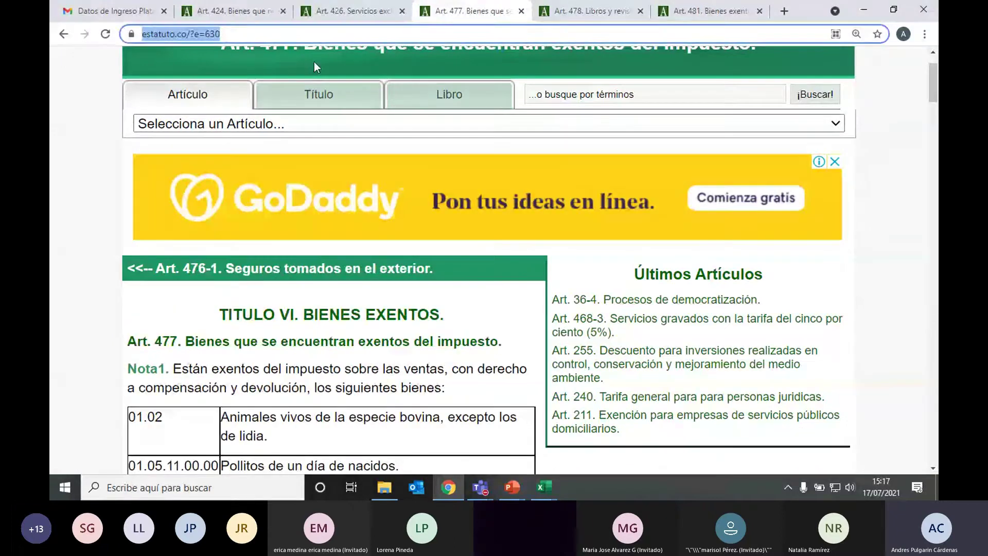
text(art)
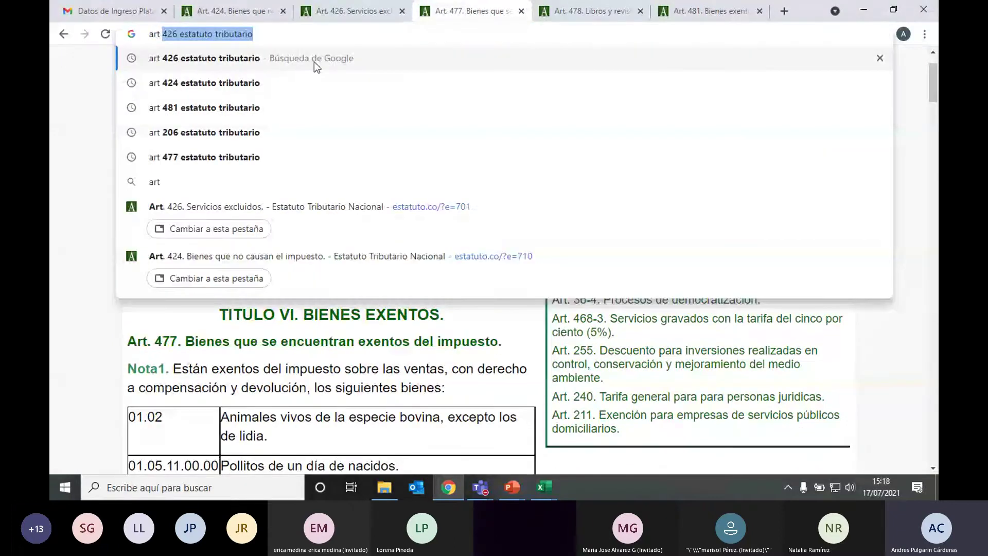
text( 427)
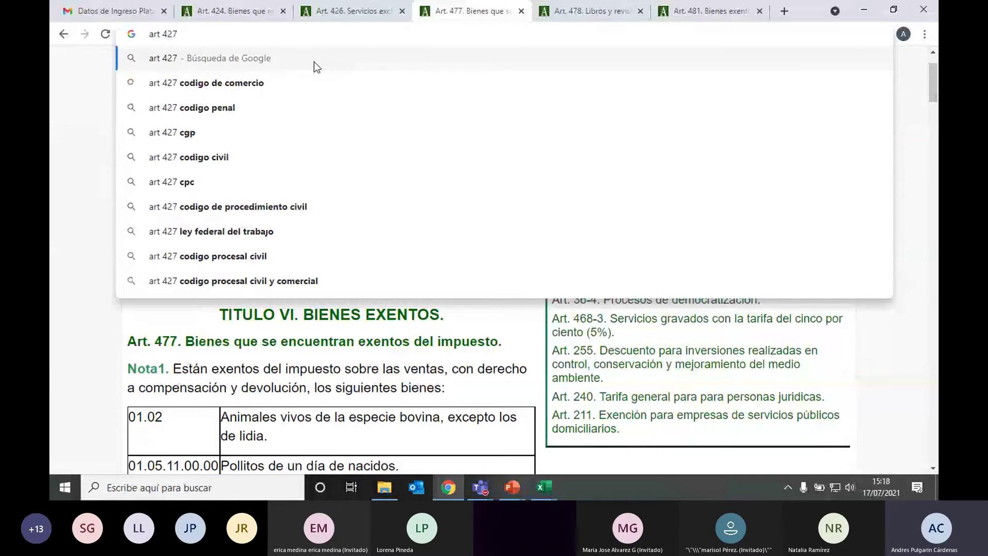
text( es)
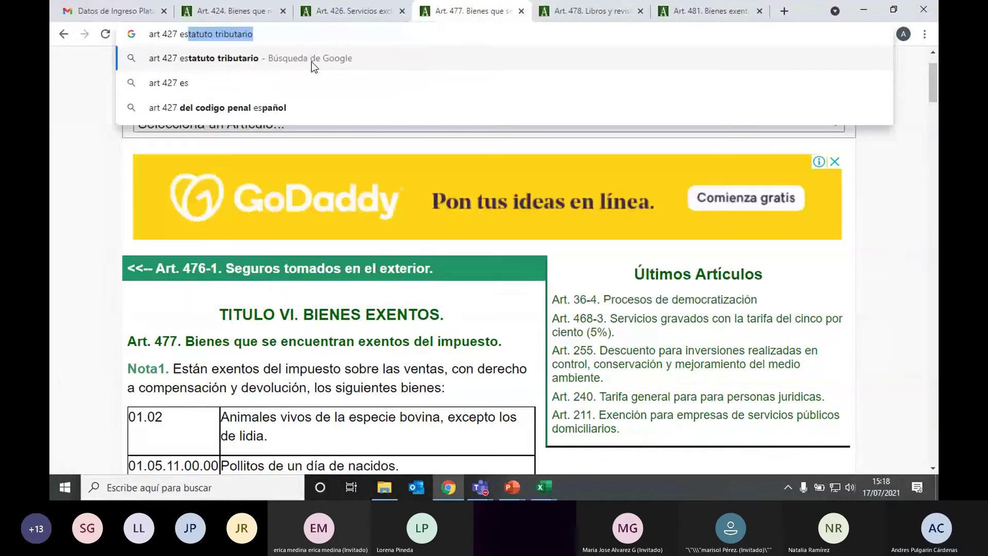
click(250, 61)
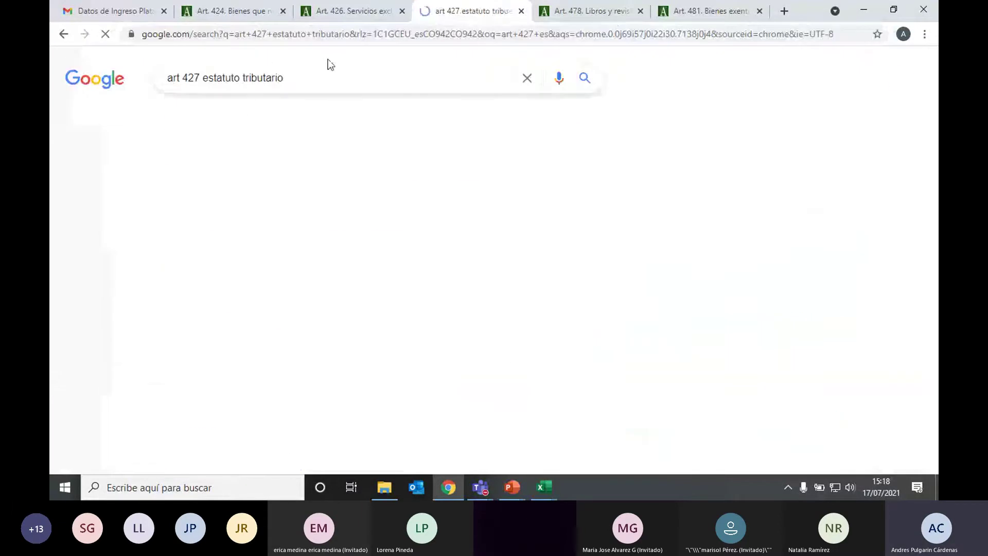
- Search for "art 476 estatuto tributario" in place of the Art. 478 page and open the estatuto.co result
click(613, 16)
click(329, 25)
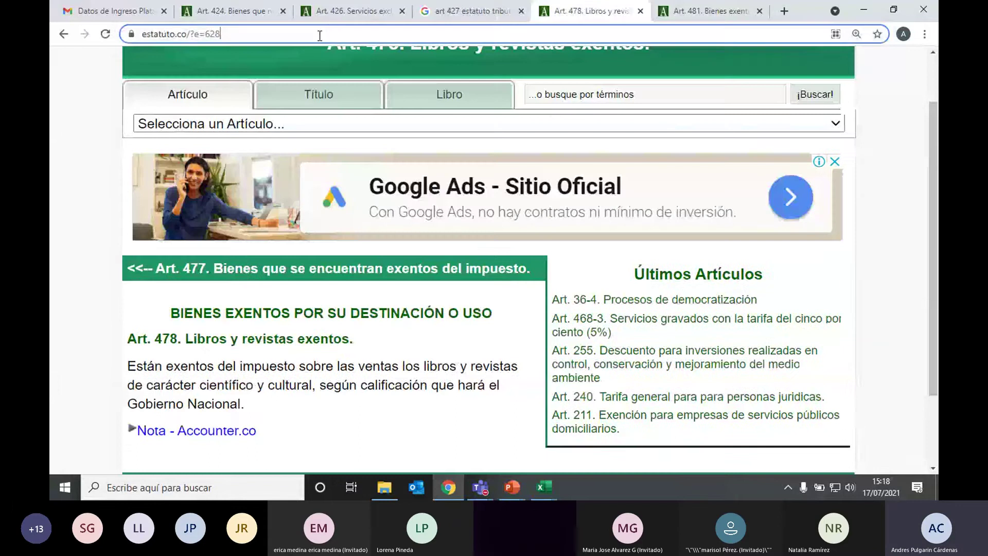
text(art)
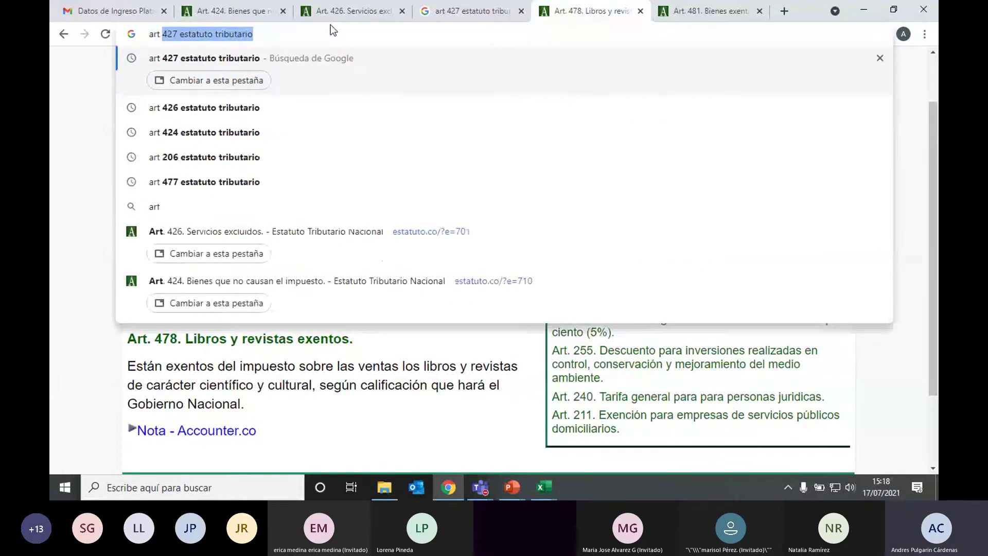
text( 476)
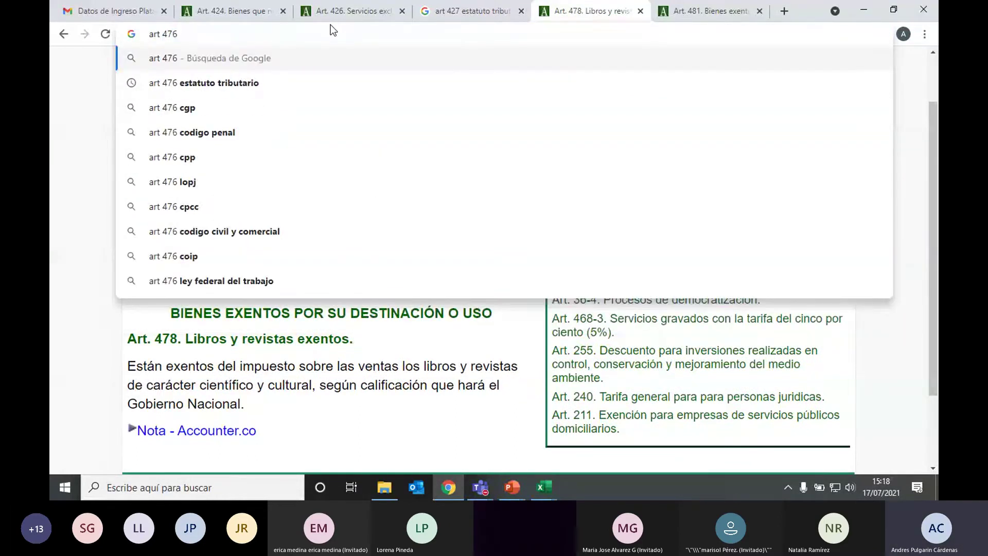
click(170, 82)
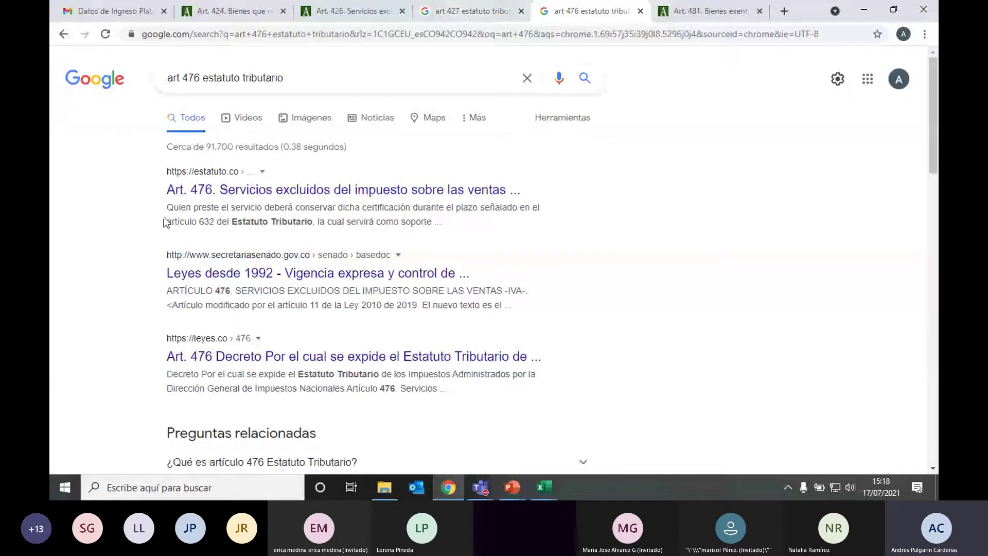
click(209, 202)
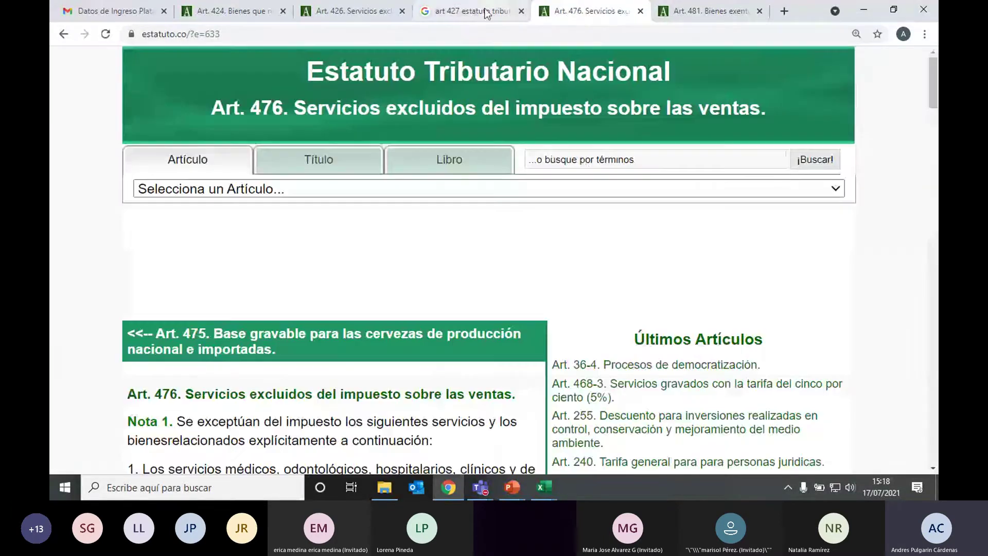
- Return to the Art. 427 search results and open the estatuto.co page on Pólizas de seguros excluidas at the article heading
click(465, 9)
click(227, 191)
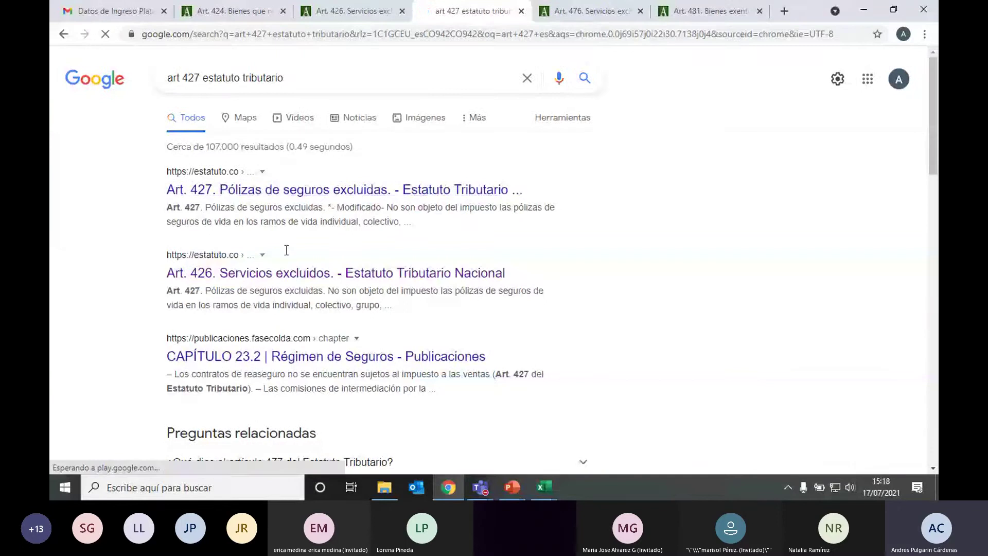
scroll(441, 332, down, 1)
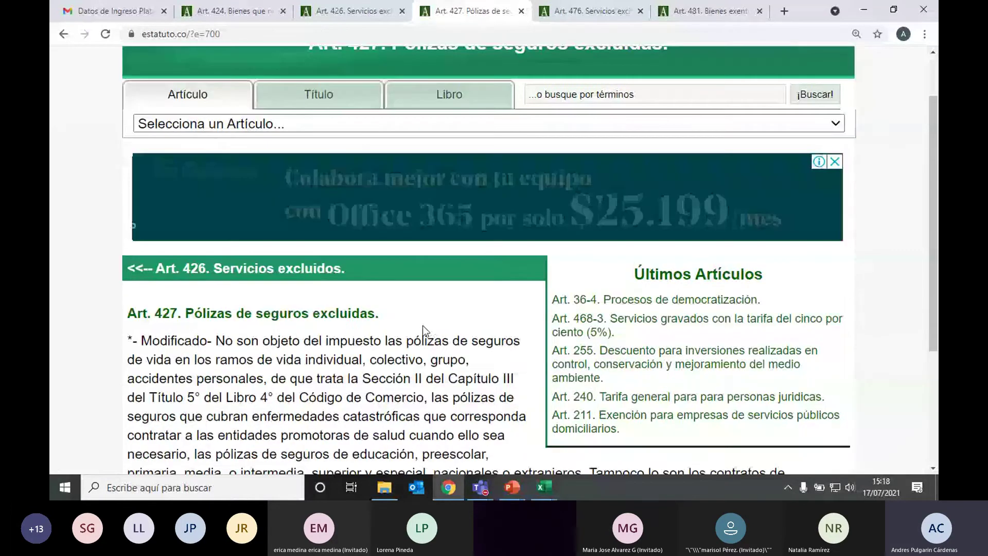
- Admit the guest waiting in the Teams meeting lobby, and return to Chrome to read Art. 427 to its end
key(alt+Tab)
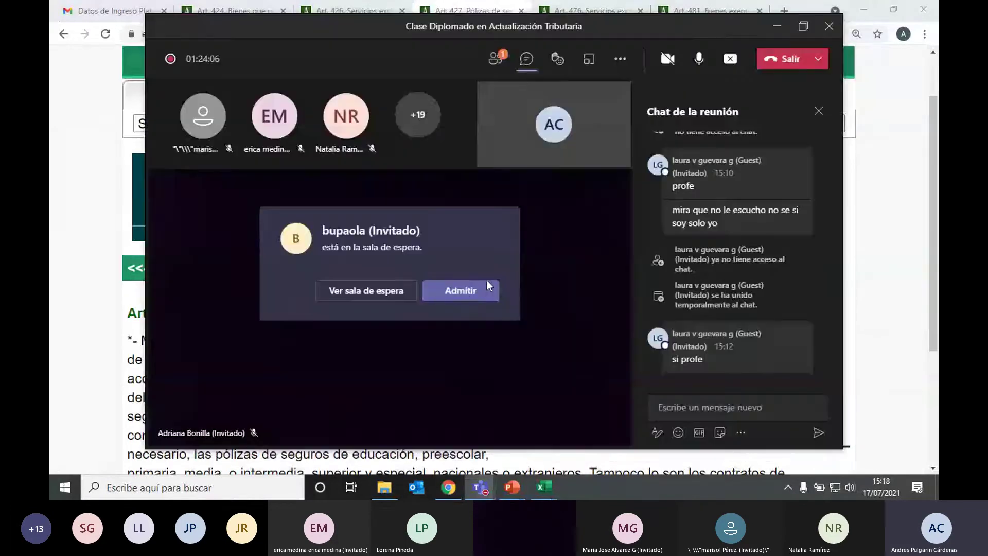
click(778, 25)
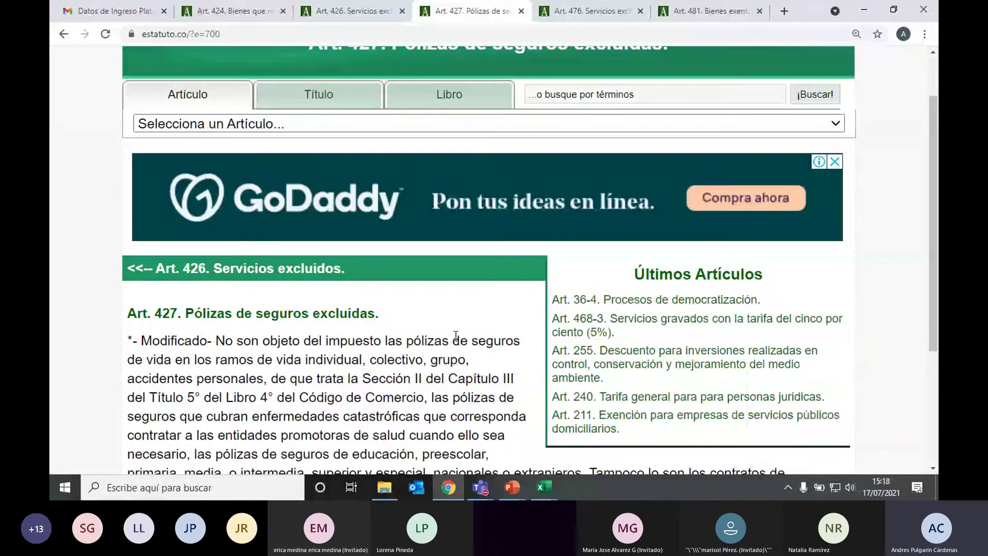
scroll(456, 336, down, 2)
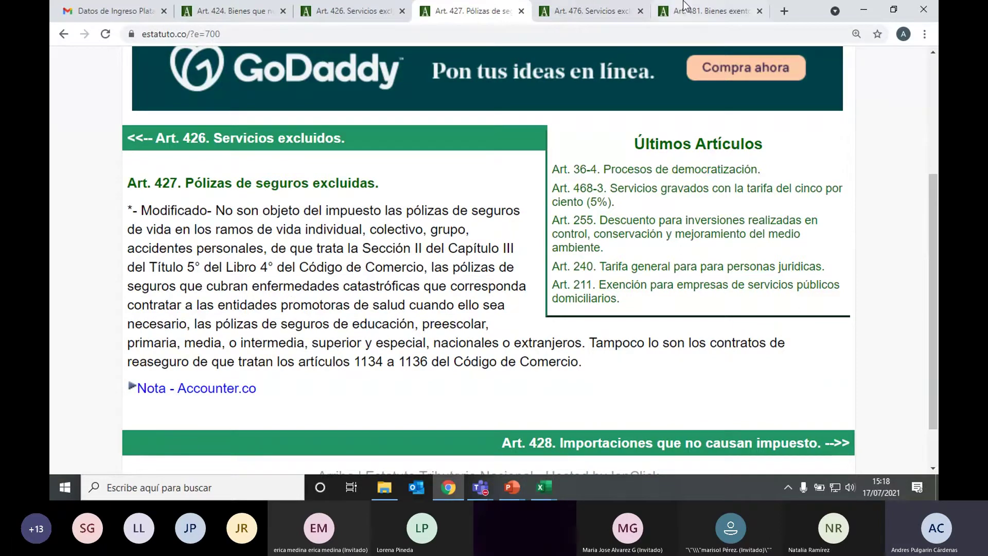
- Switch to the Art. 476 page and read its Nota 1 and the first excluded services
click(587, 10)
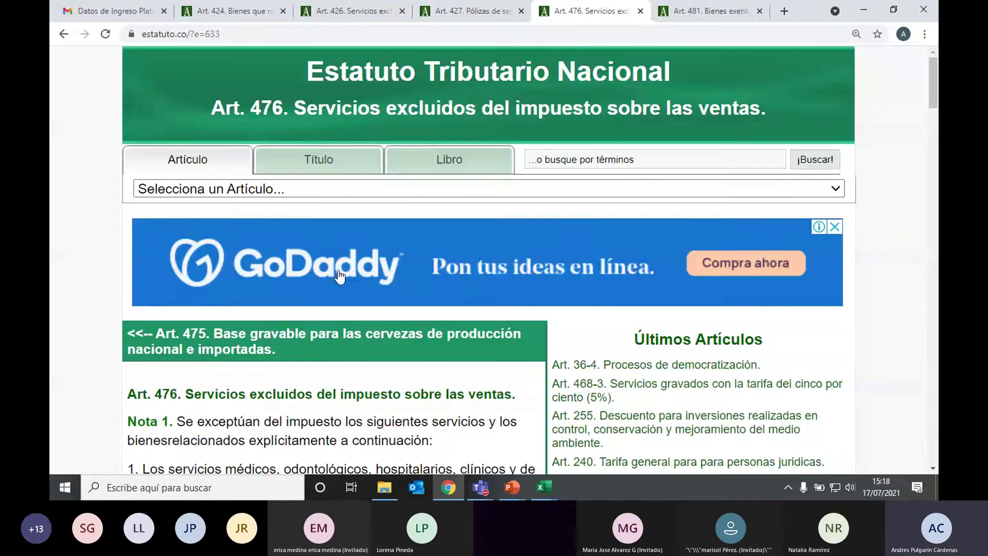
scroll(60, 263, down, 3)
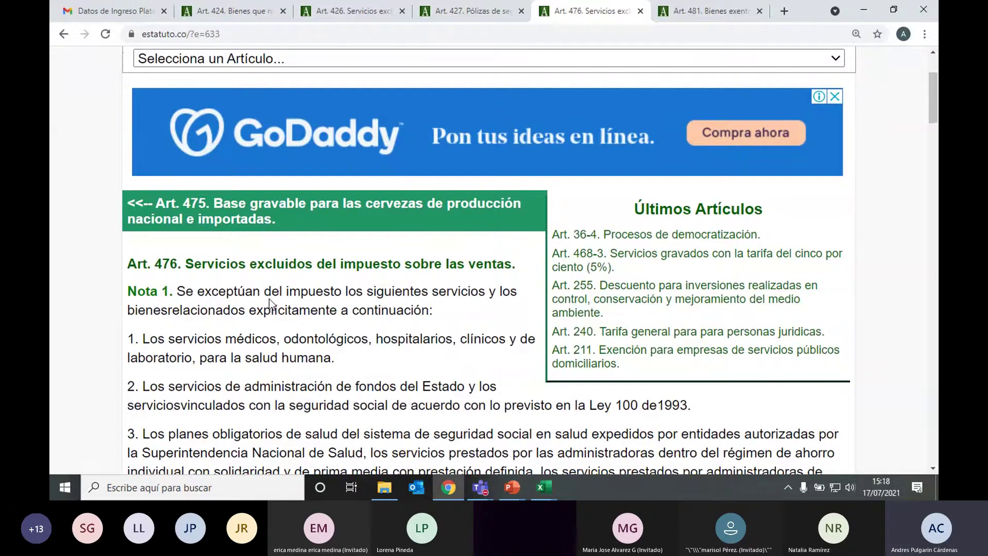
scroll(270, 304, down, 1)
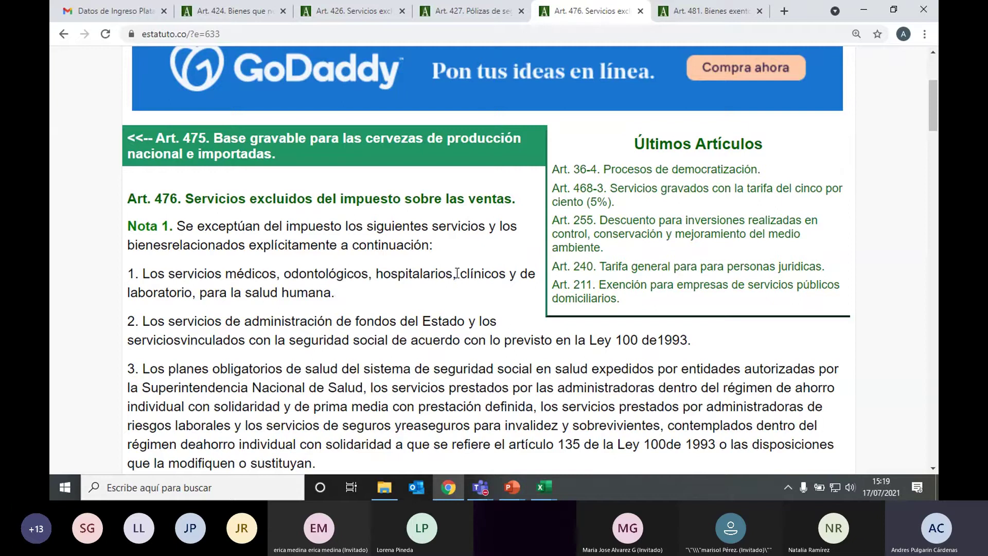
- Highlight words in item 1 of Art. 476 while reading it, including "servicios médicos" and "de laboratorio"
drag(456, 274, 374, 276)
click(365, 274)
drag(279, 278, 162, 269)
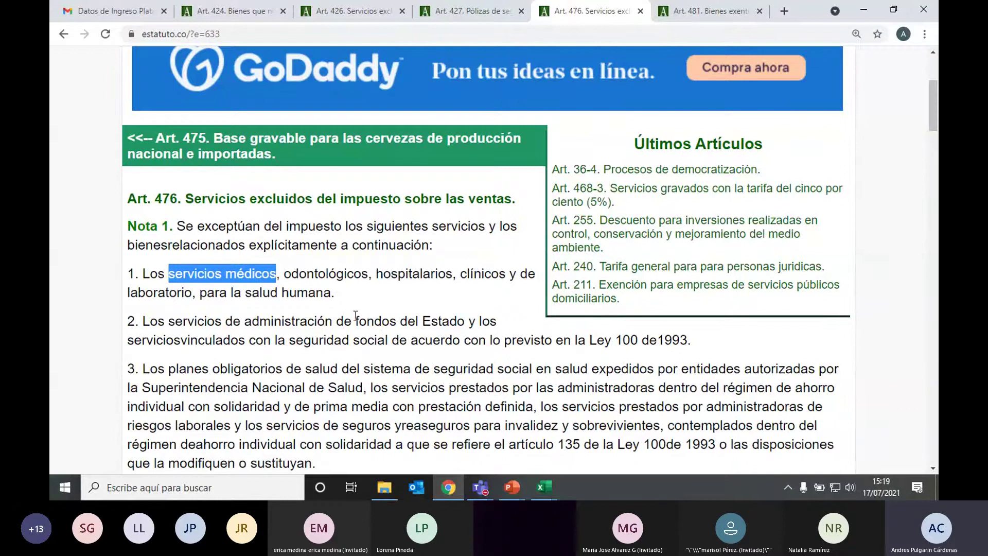
click(353, 292)
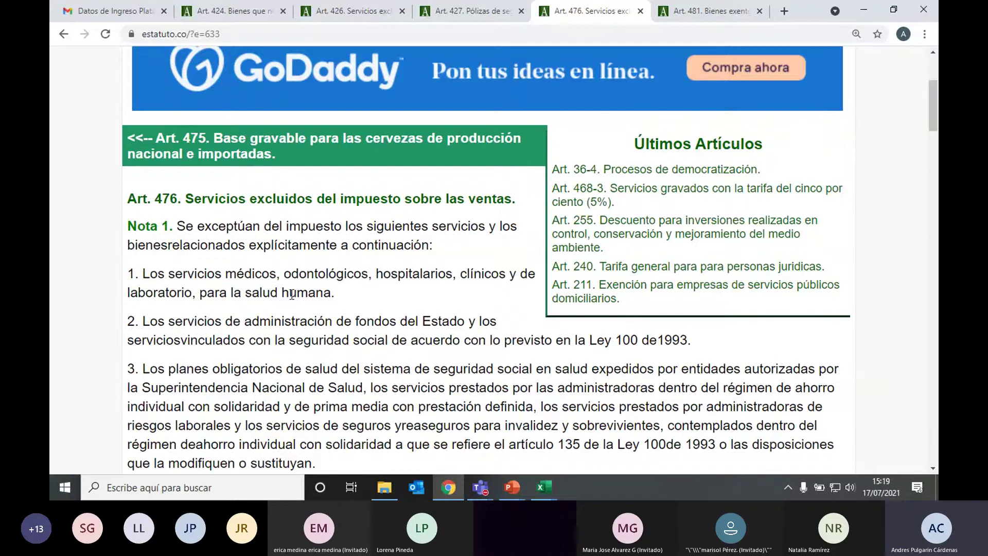
drag(192, 295, 521, 276)
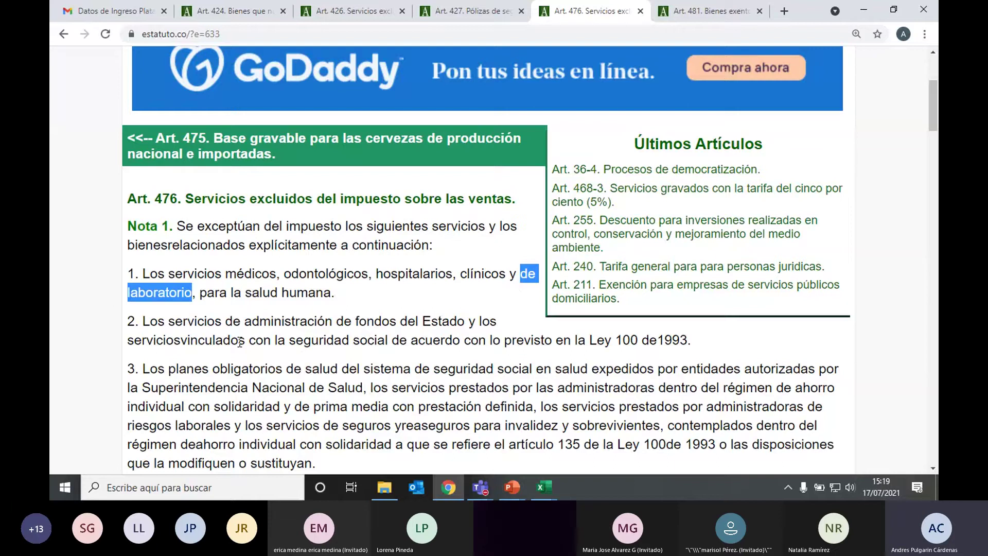
click(193, 295)
- Admit another guest from the Teams meeting lobby and minimise the meeting window to return to Art. 476
click(824, 416)
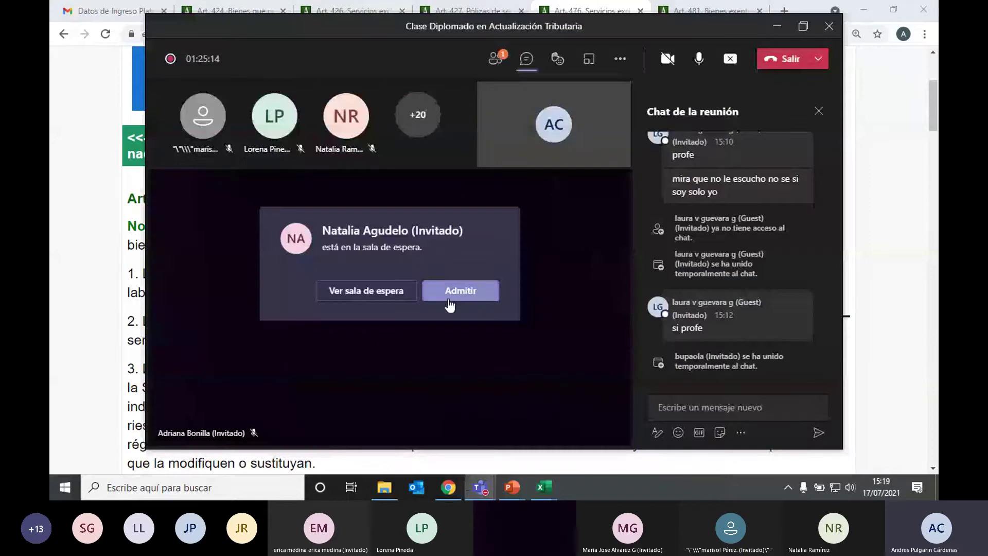
click(460, 292)
click(777, 25)
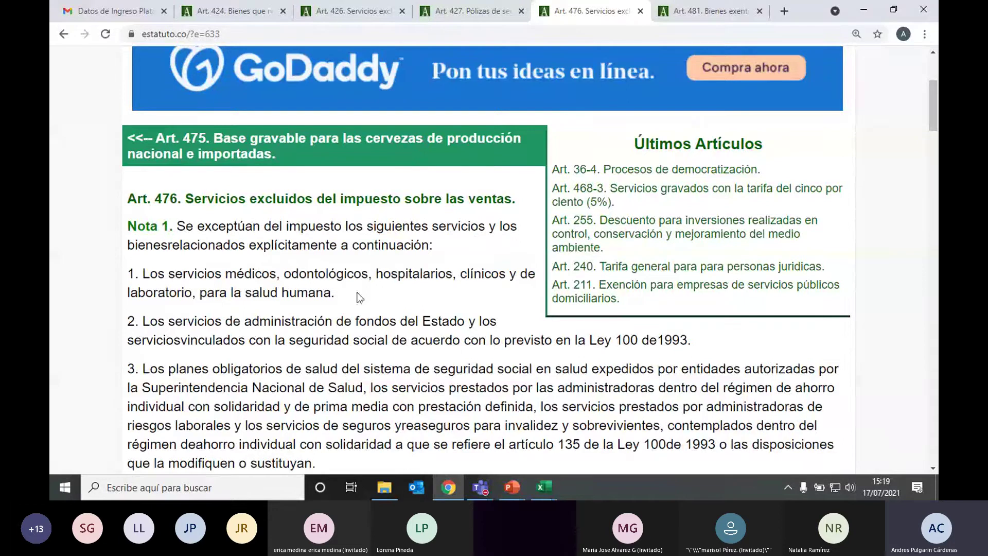
- Read items 2 to 15 of Art. 476 and highlight "servicios públicos de energía" in item 11
scroll(454, 352, down, 1)
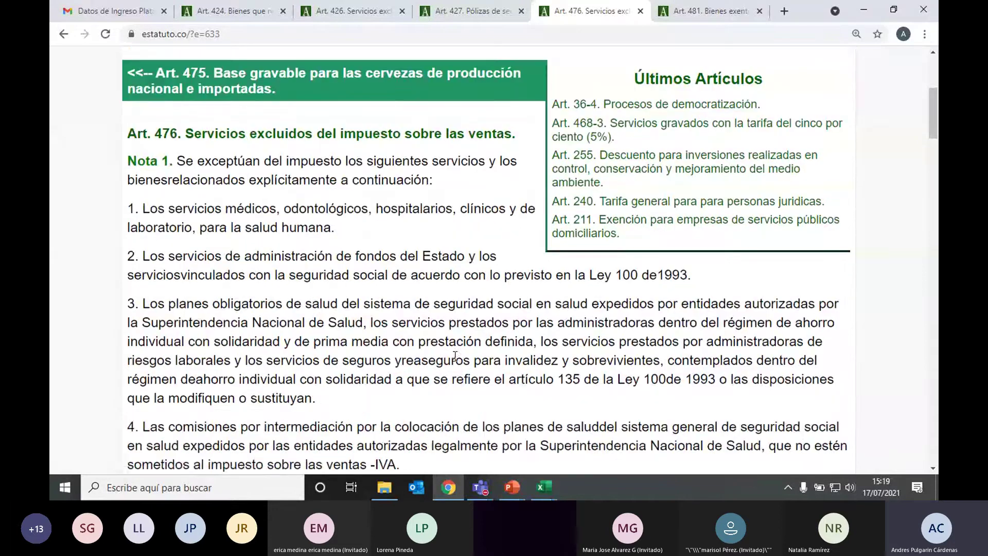
scroll(455, 355, down, 1)
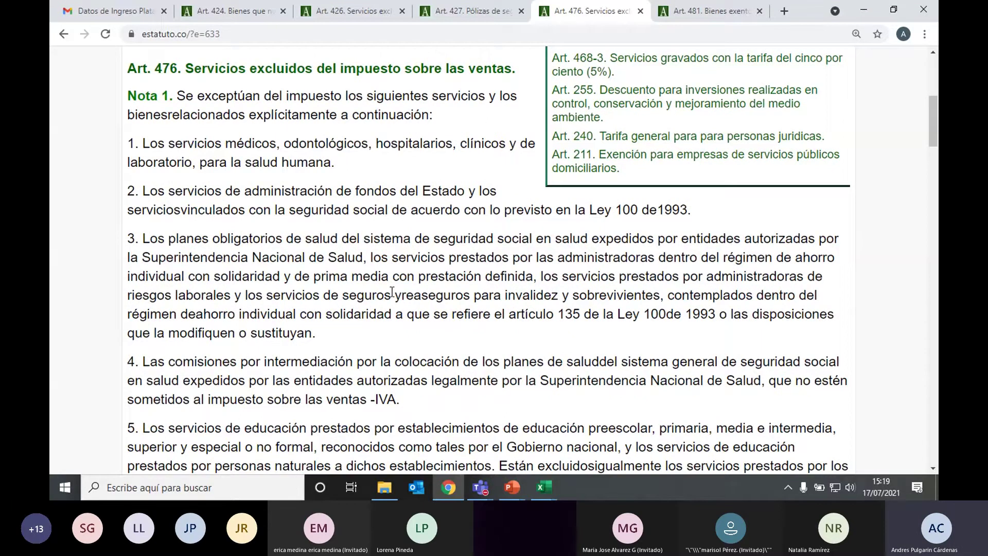
scroll(393, 291, down, 1)
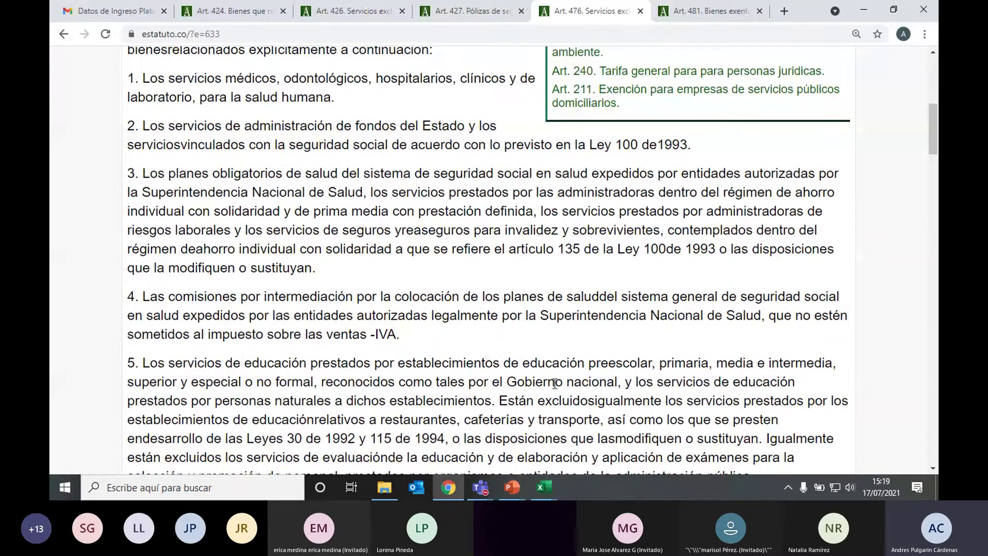
scroll(543, 344, down, 2)
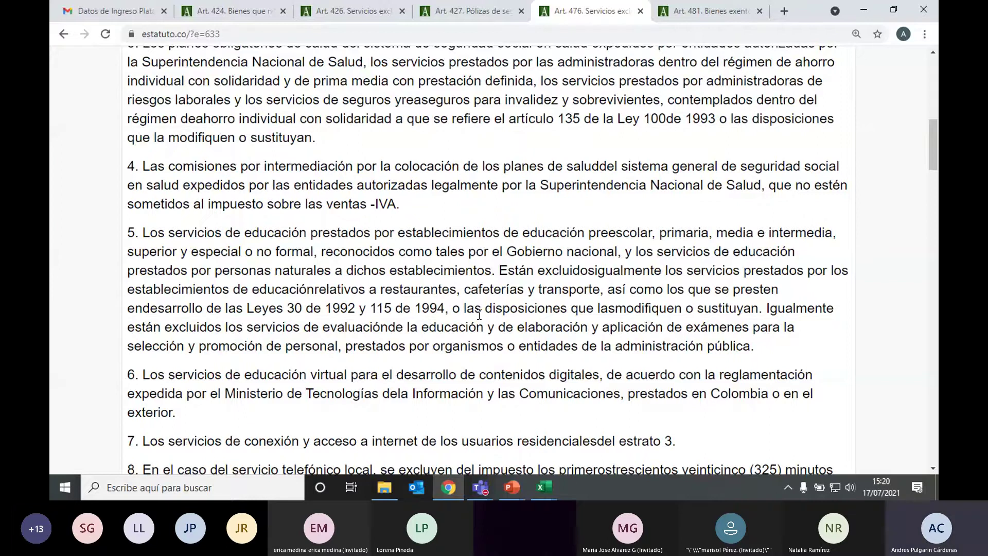
scroll(471, 405, down, 4)
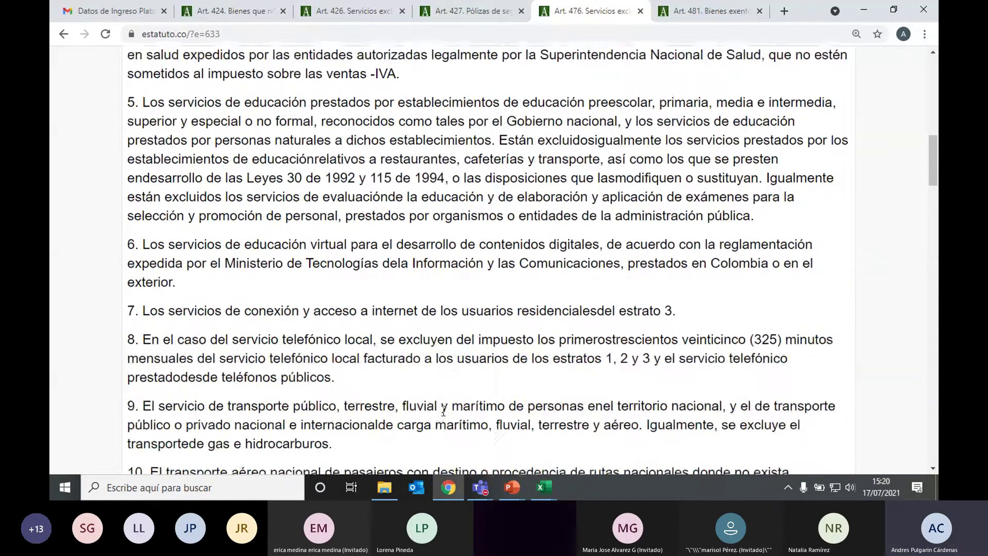
scroll(303, 288, down, 1)
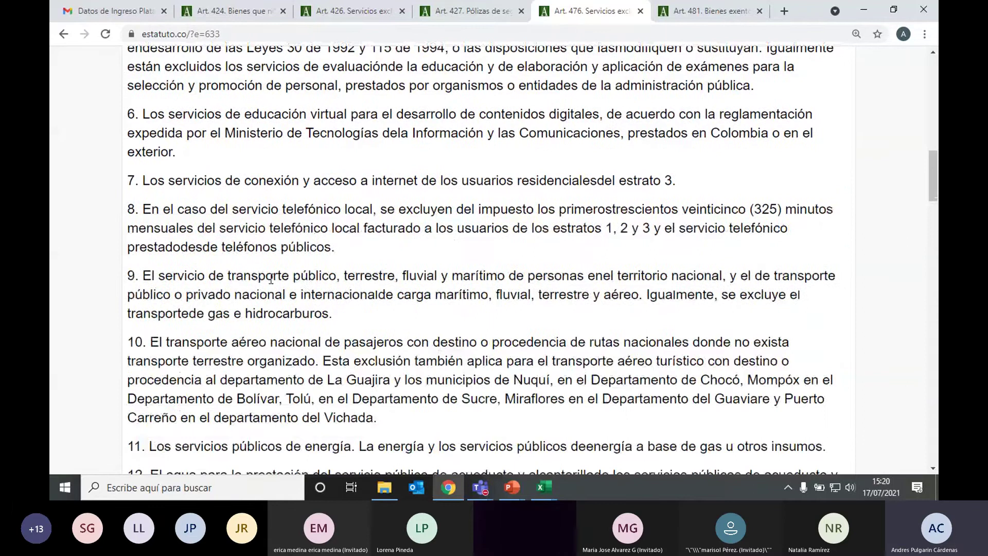
scroll(342, 282, down, 4)
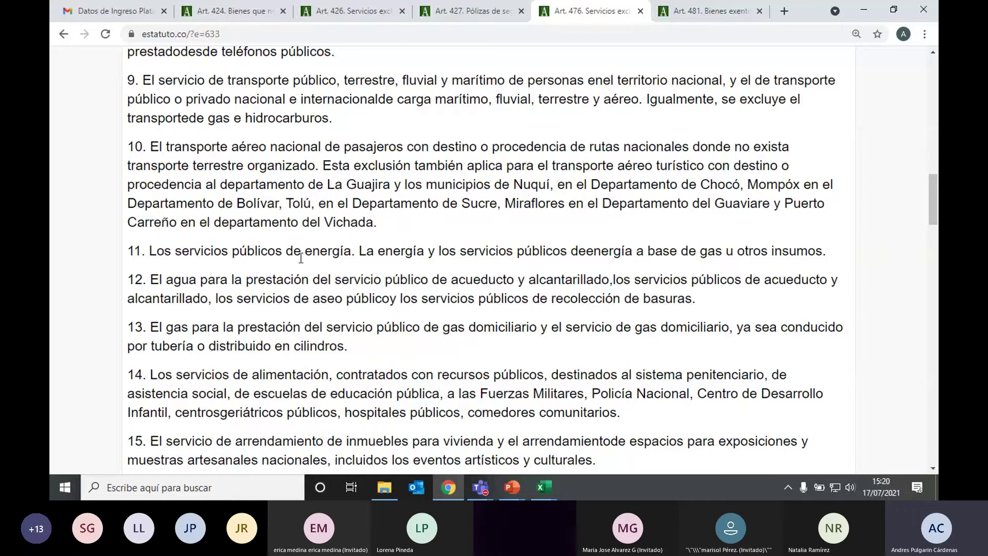
drag(352, 251, 176, 249)
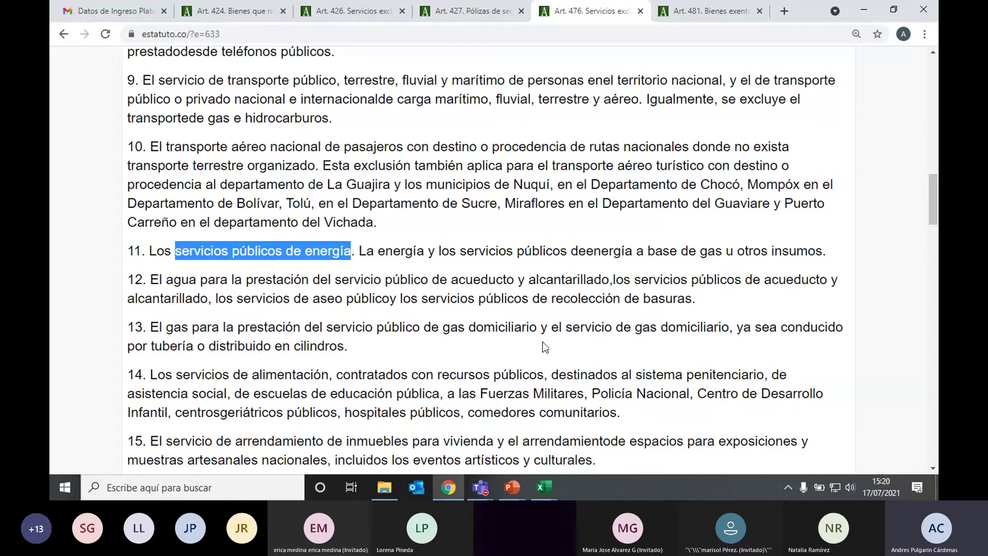
- Read items 16 to 32 and the Parágrafo of Art. 476 on excluded services
scroll(443, 346, down, 5)
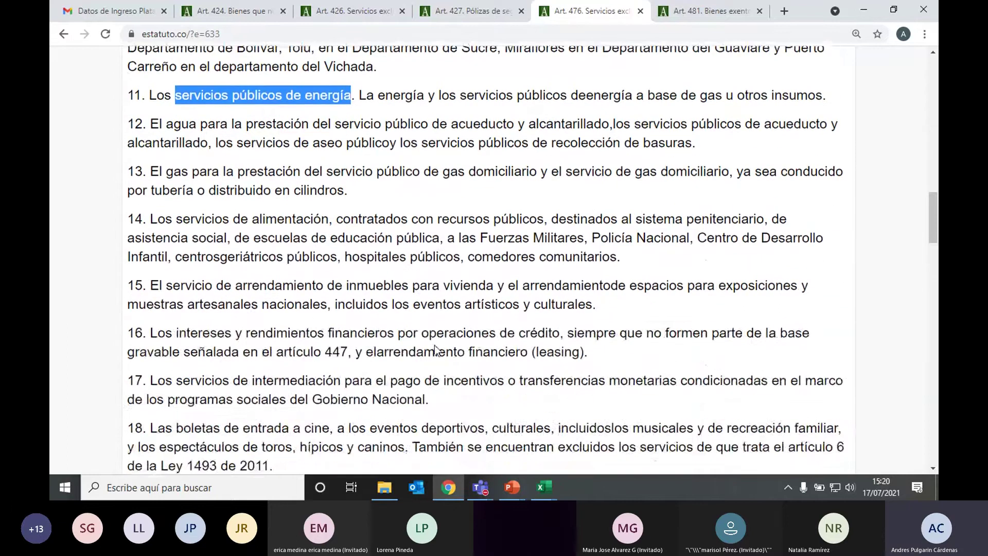
scroll(434, 345, down, 4)
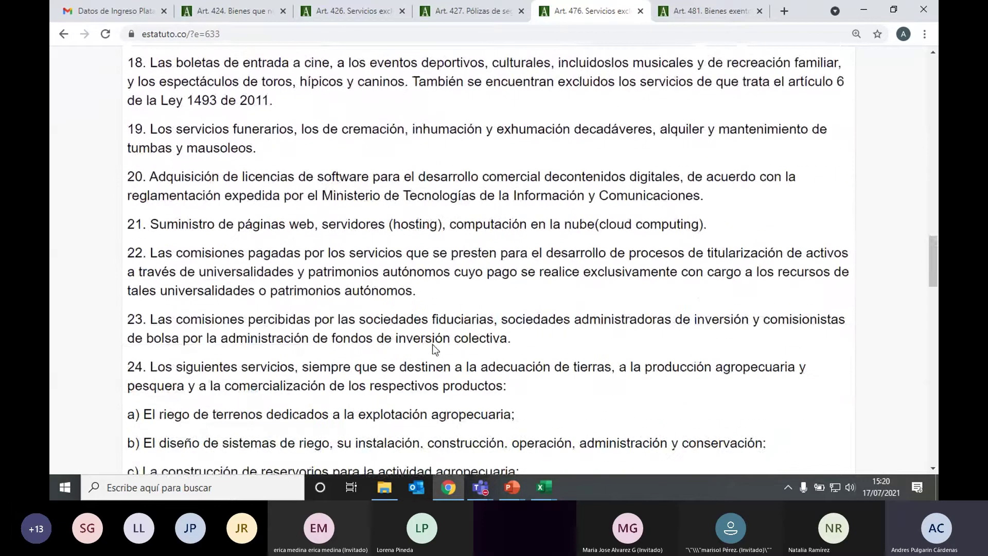
scroll(436, 349, down, 5)
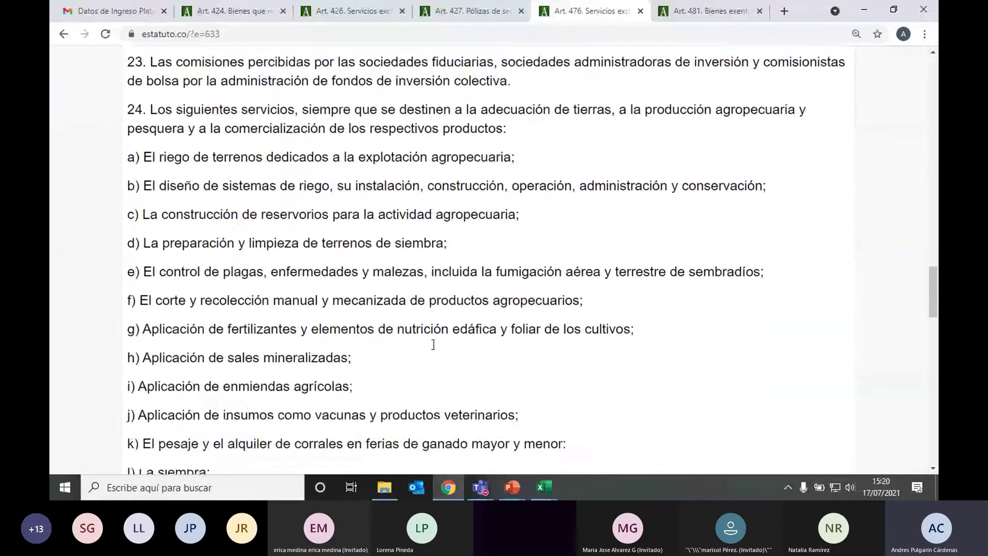
scroll(432, 344, down, 5)
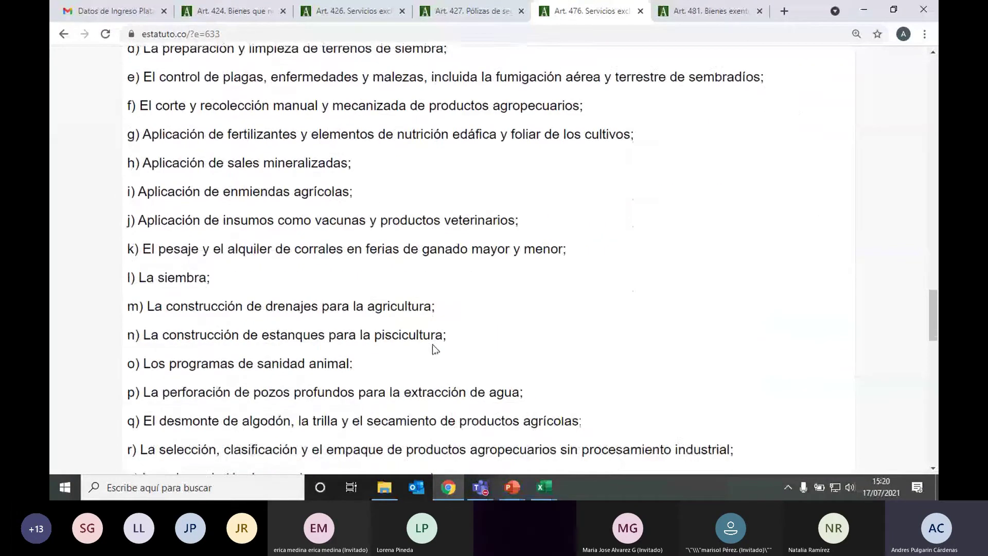
scroll(433, 344, down, 3)
scroll(432, 344, down, 6)
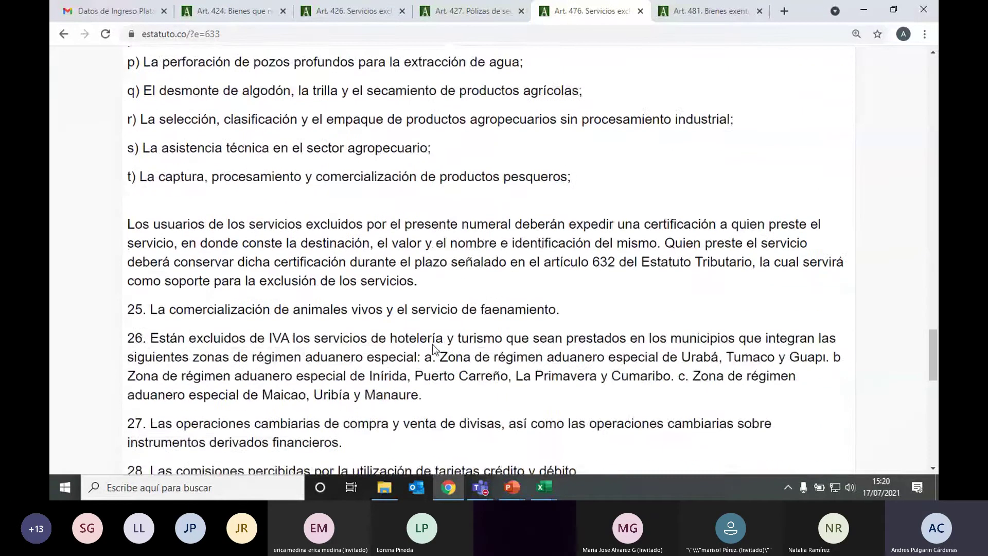
scroll(432, 344, down, 8)
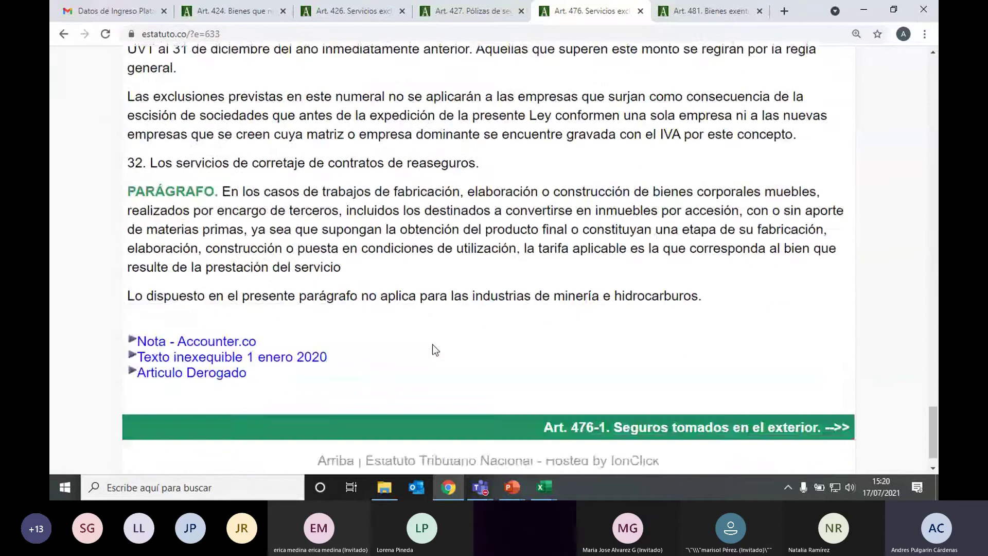
scroll(224, 235, up, 1)
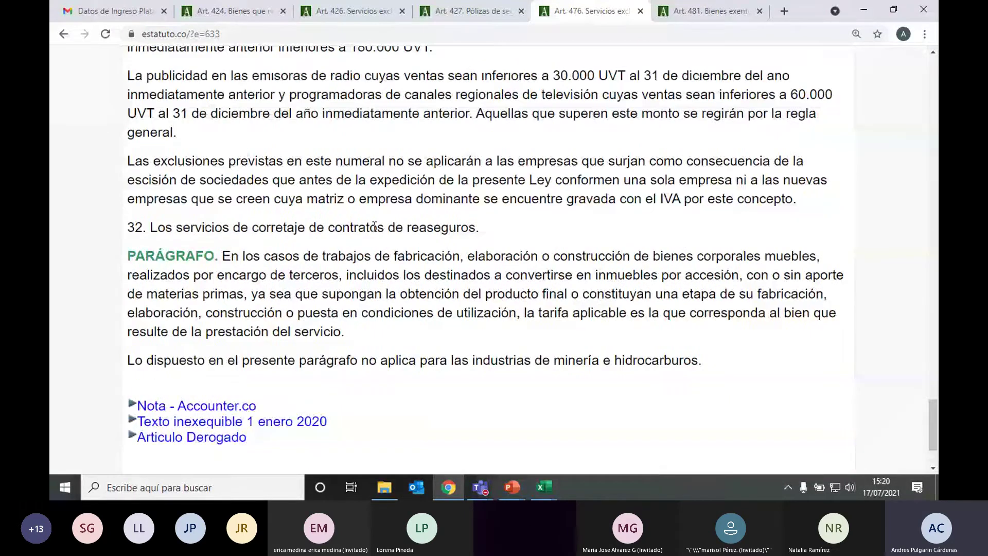
- Return to the beginning of Art. 476 and review Nota 1 and items 1 to 3
scroll(480, 273, up, 10)
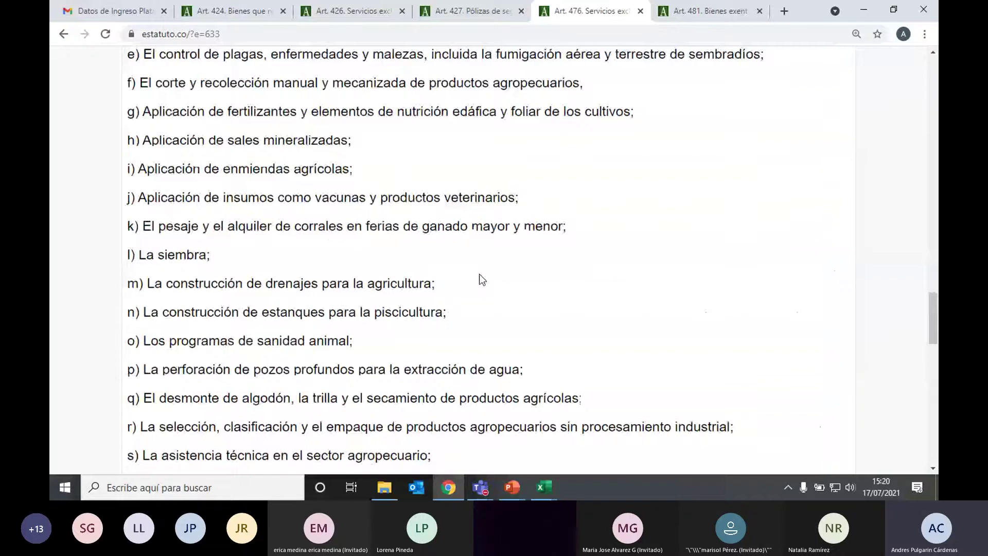
scroll(480, 278, up, 15)
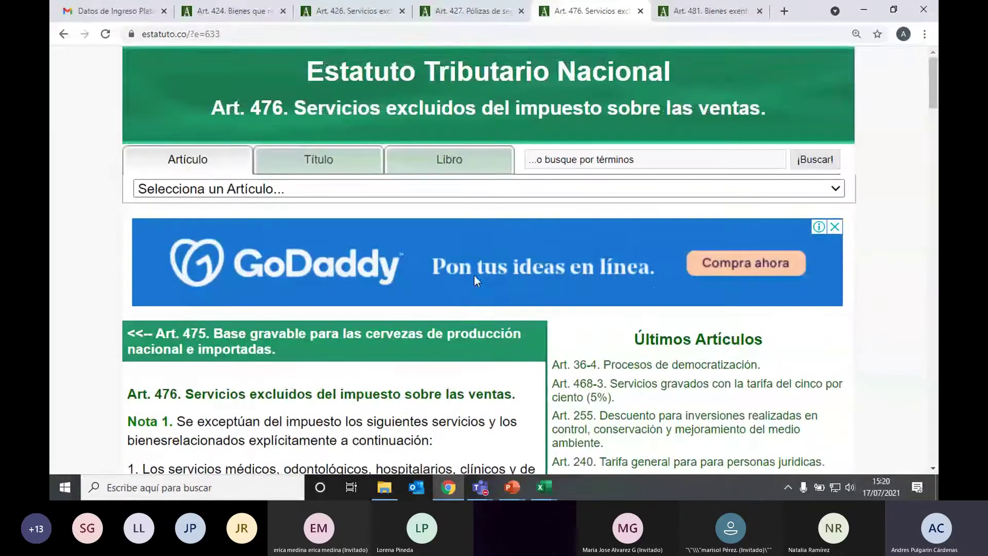
scroll(474, 276, down, 3)
scroll(474, 276, down, 1)
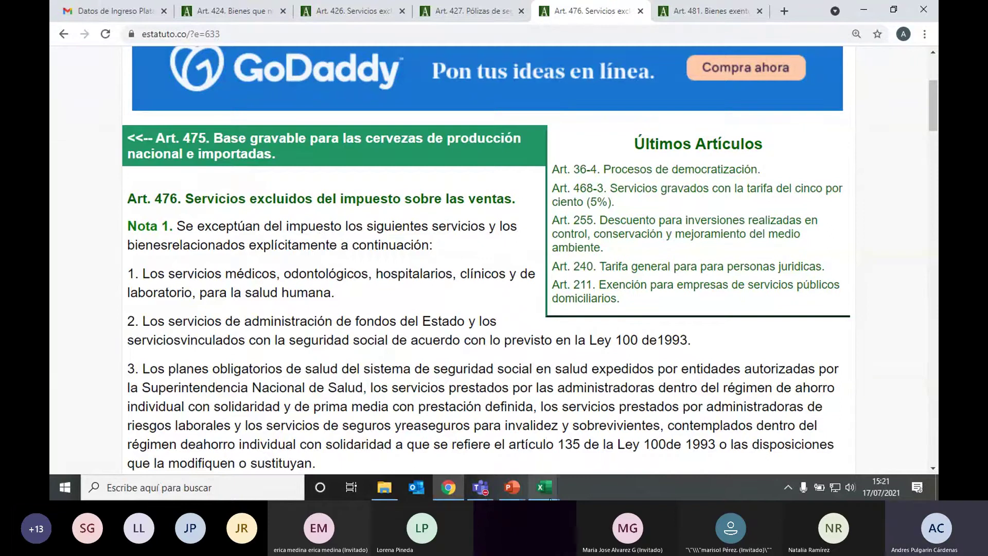
- Switch to the form 300 workbook in Excel and highlight line 39, "Por operaciones excluidas", across to its value
mouse_move(549, 496)
click(582, 430)
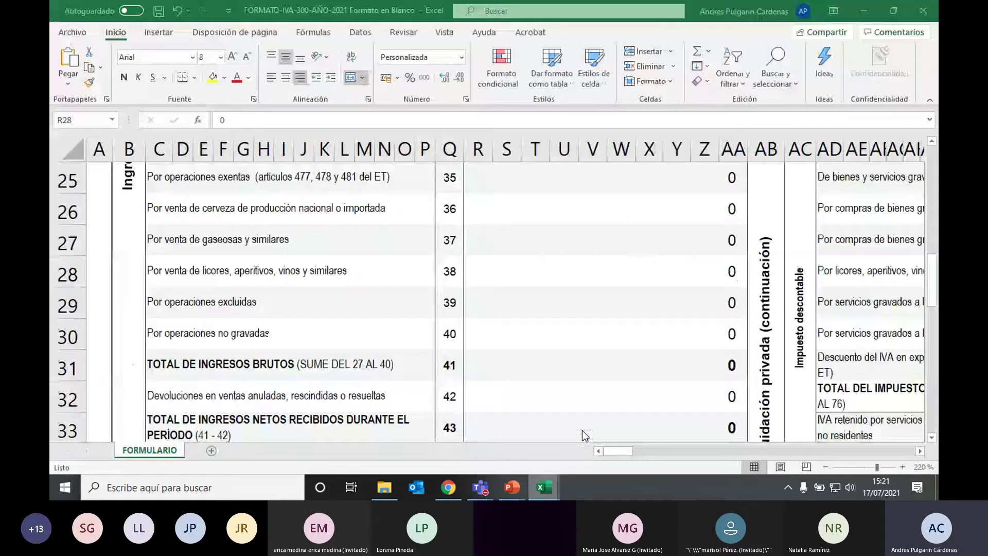
click(238, 303)
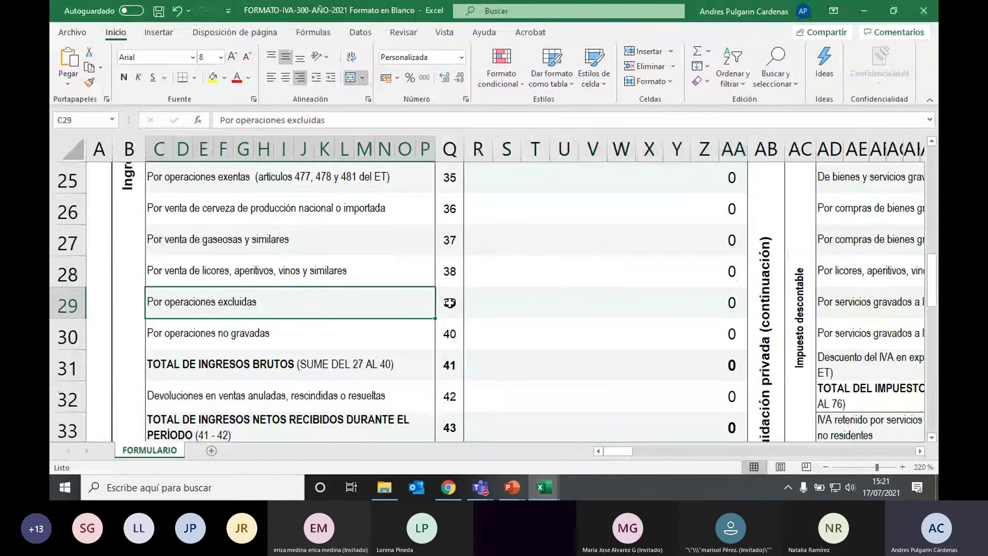
drag(449, 303, 480, 306)
scroll(361, 304, down, 1)
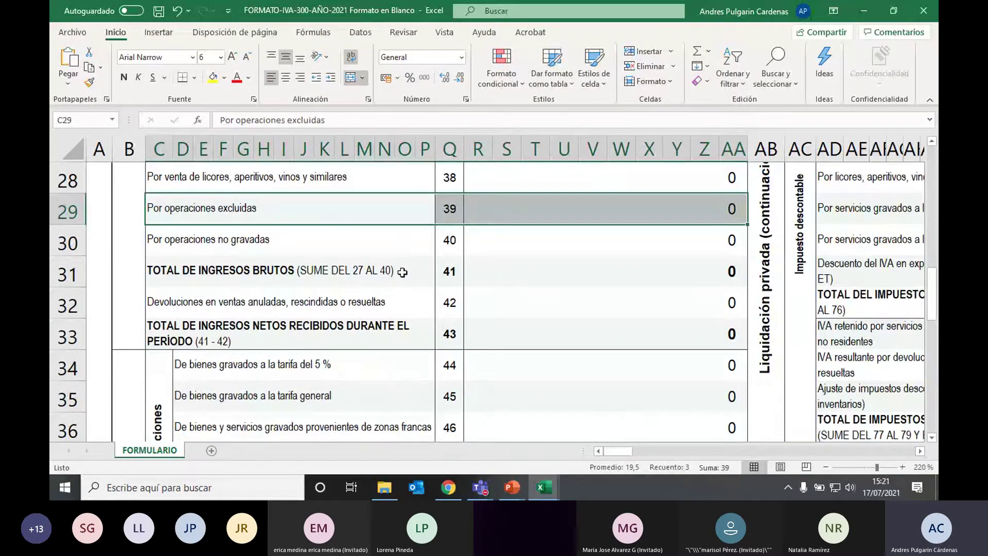
- Point out line 40, "Por operaciones no gravadas", and highlight the A. I. U. entry on line 29
click(519, 242)
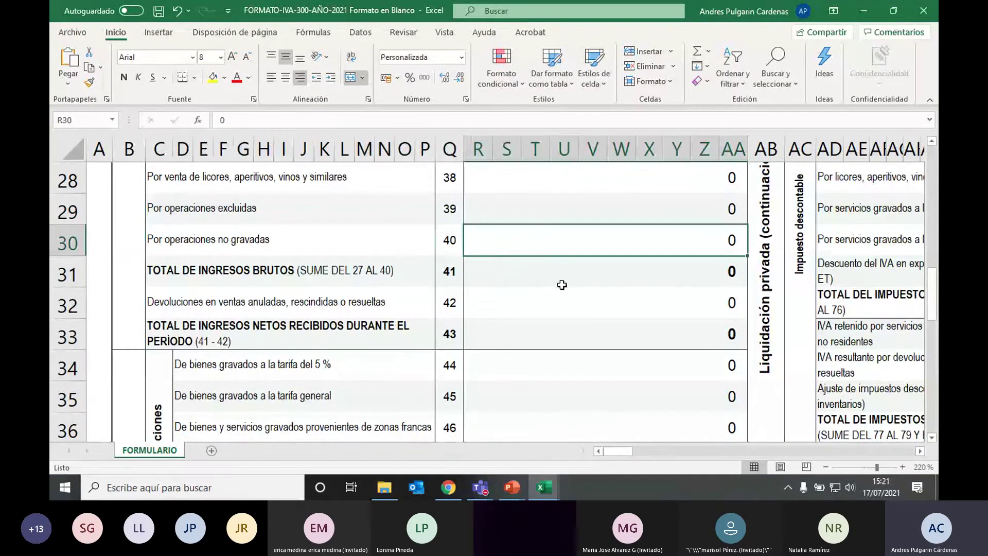
scroll(560, 286, down, 1)
scroll(556, 286, up, 1)
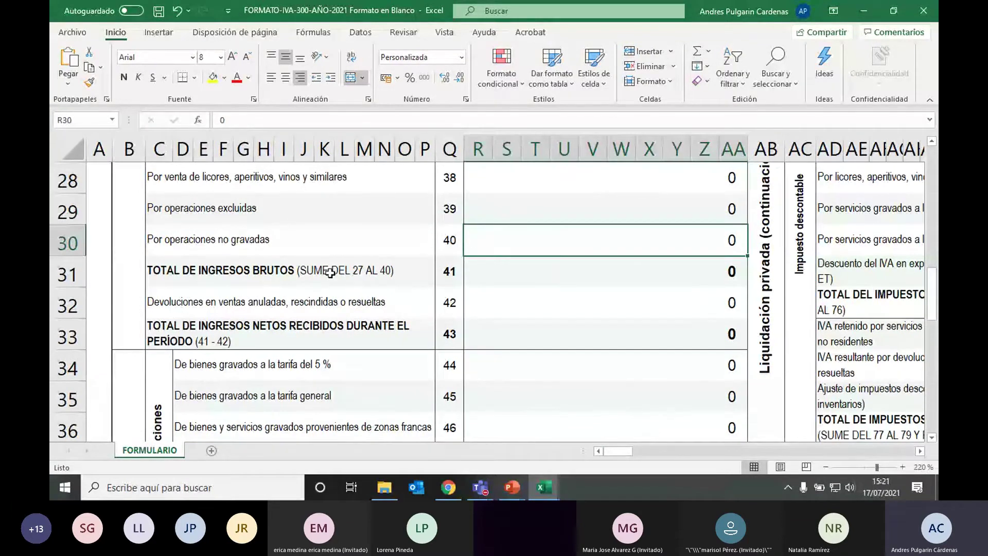
click(293, 238)
key(Right)
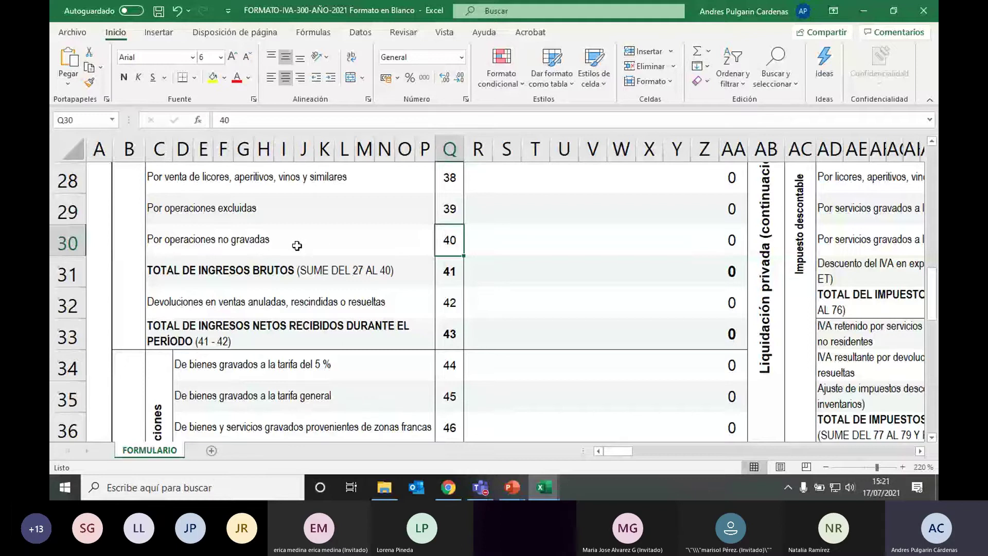
scroll(297, 246, up, 3)
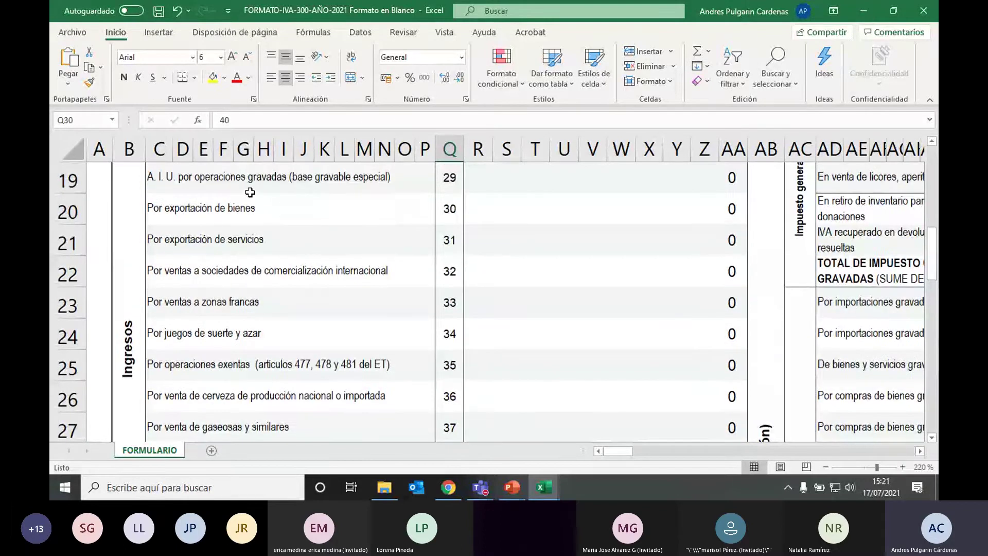
drag(264, 179, 492, 178)
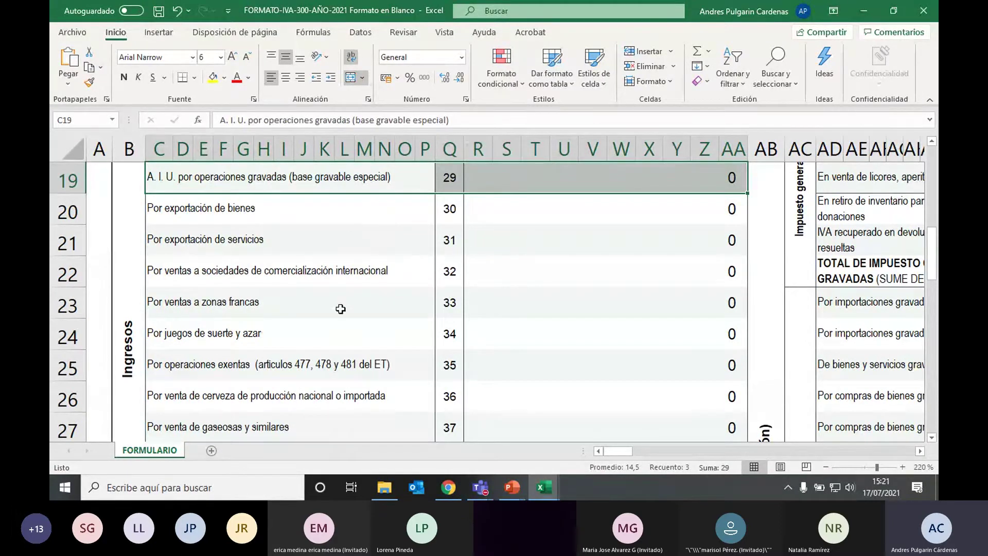
- Return to line 40, "Por operaciones no gravadas", and select the line from its label to its value
scroll(334, 320, down, 1)
scroll(334, 320, down, 1)
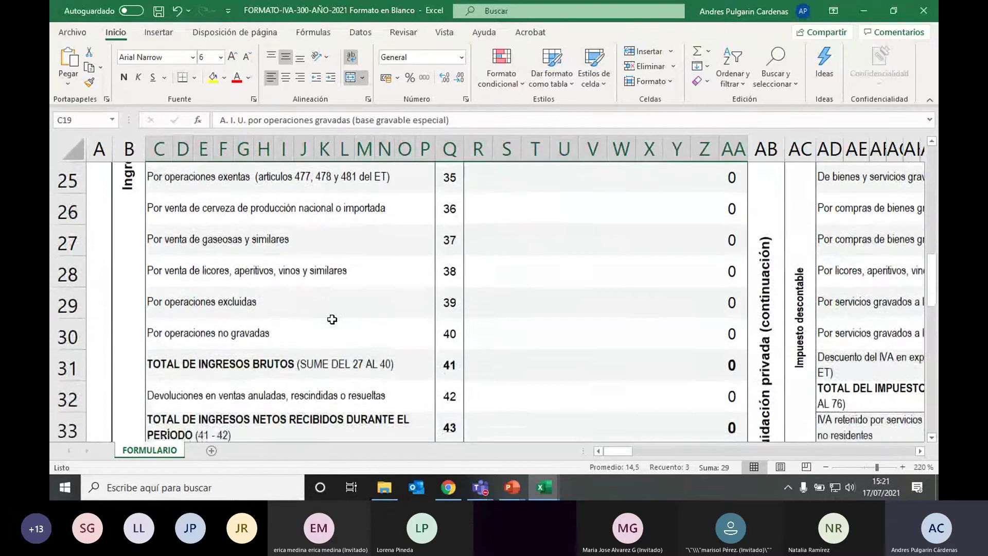
scroll(325, 258, down, 1)
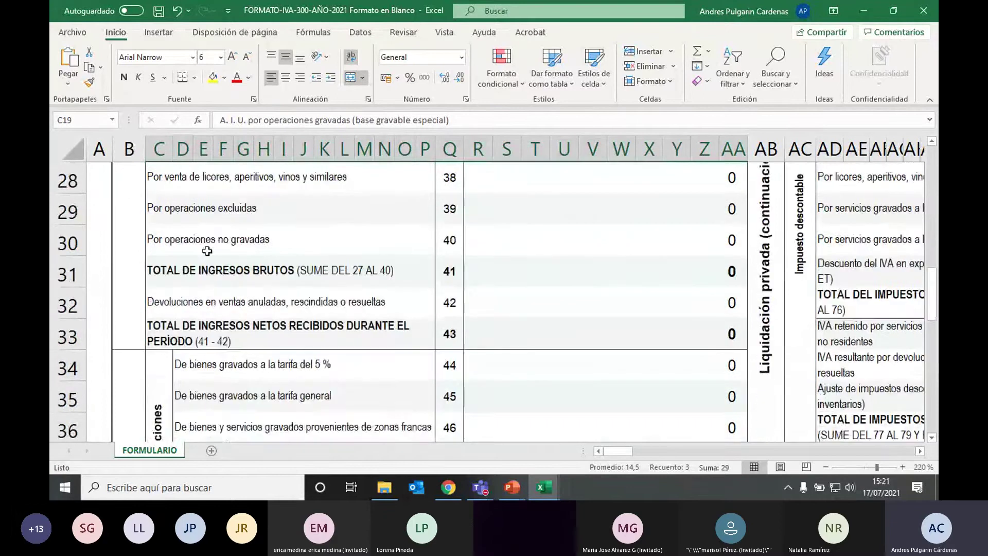
click(570, 240)
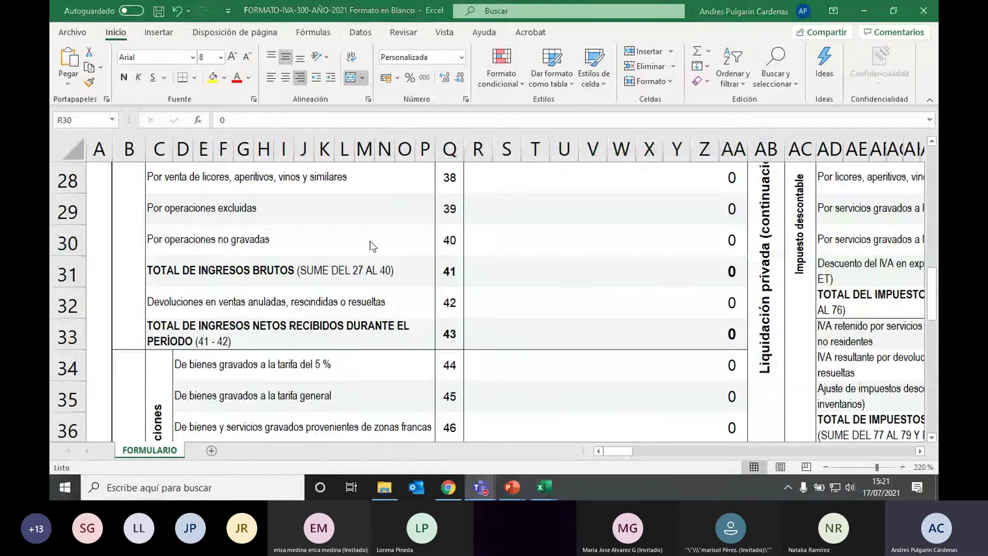
key(alt+Tab)
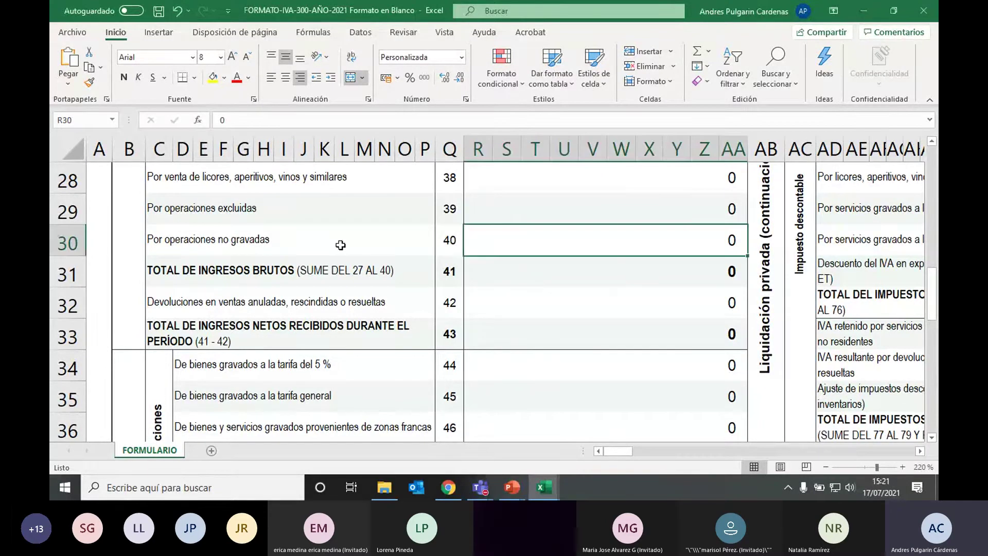
click(453, 238)
click(365, 246)
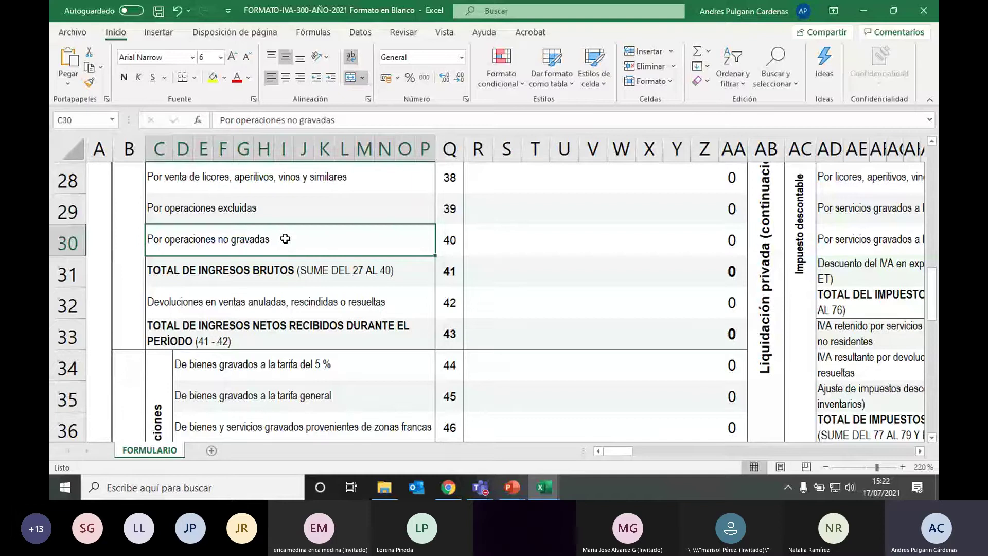
click(507, 242)
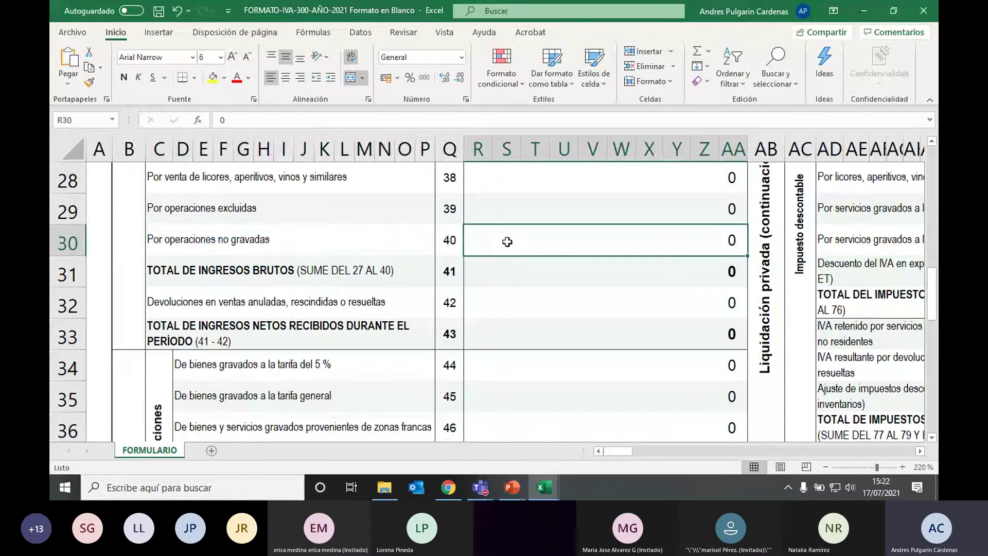
key(shift+Left)
key(shift+Left)
- Add a blank worksheet to the form 300 workbook
click(540, 488)
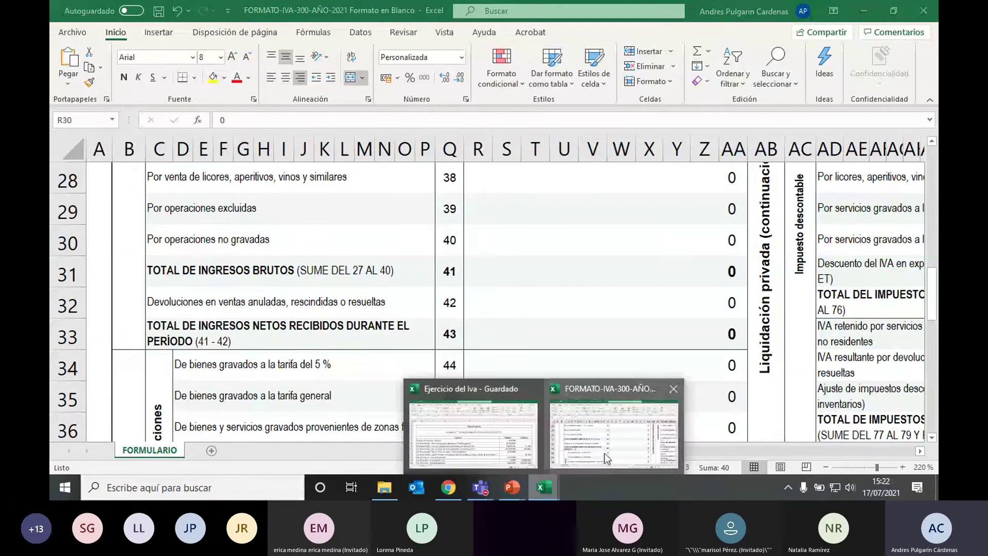
click(603, 391)
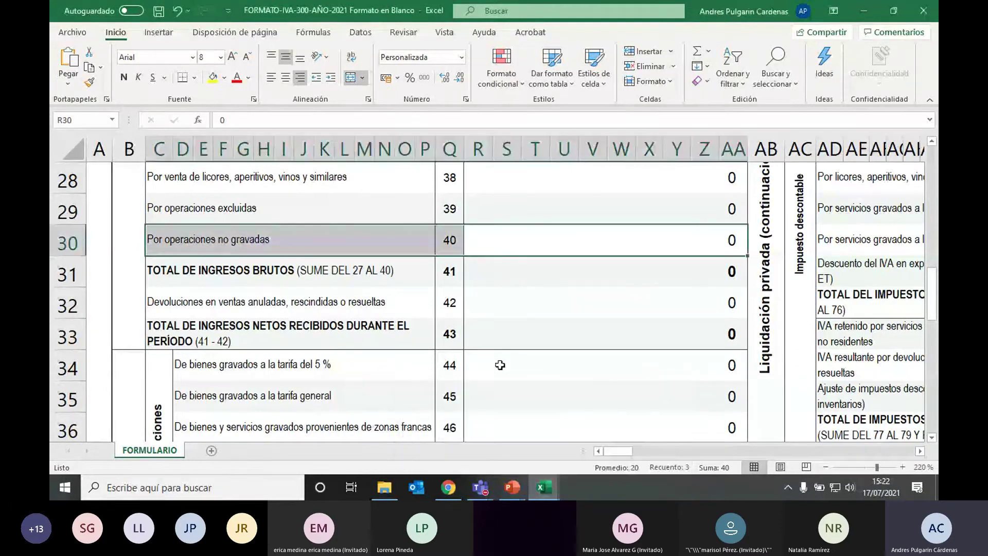
click(552, 488)
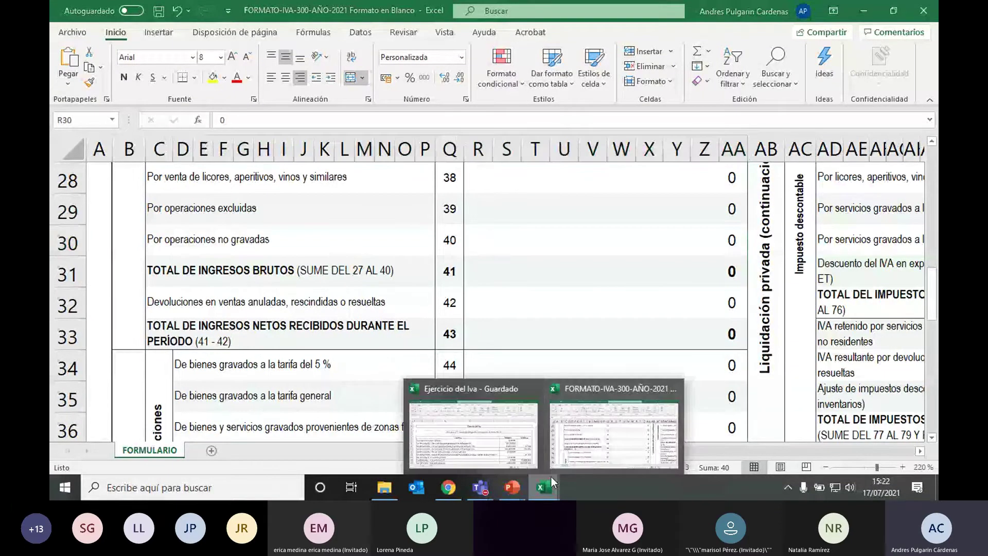
click(591, 385)
click(212, 450)
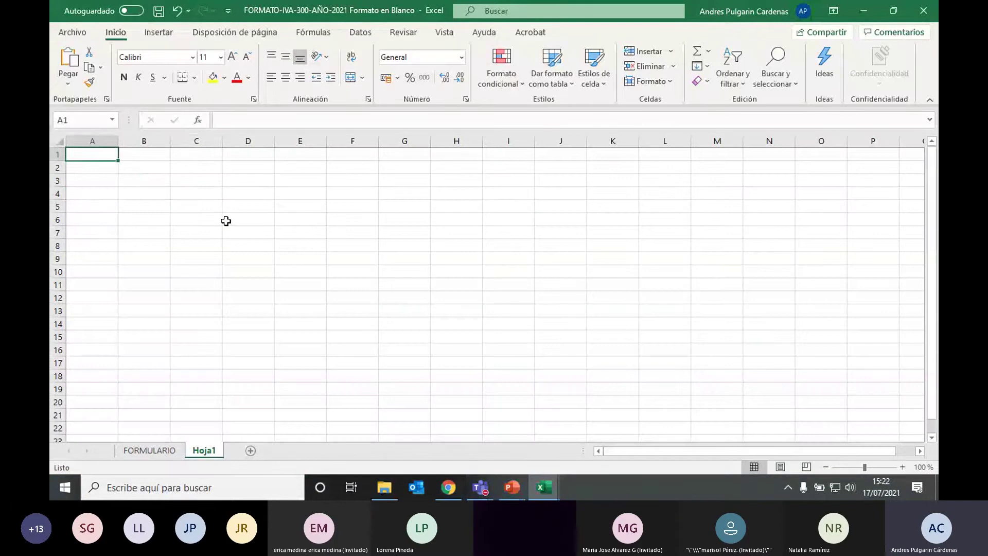
- Enter 100, 50 and 50 in cells C4 to C6 of the blank sheet
click(196, 197)
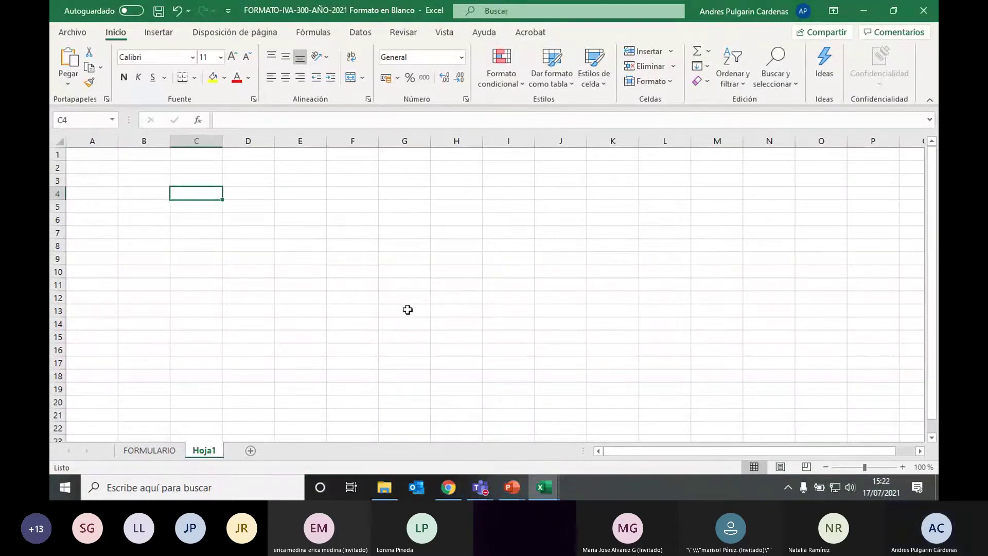
text(100)
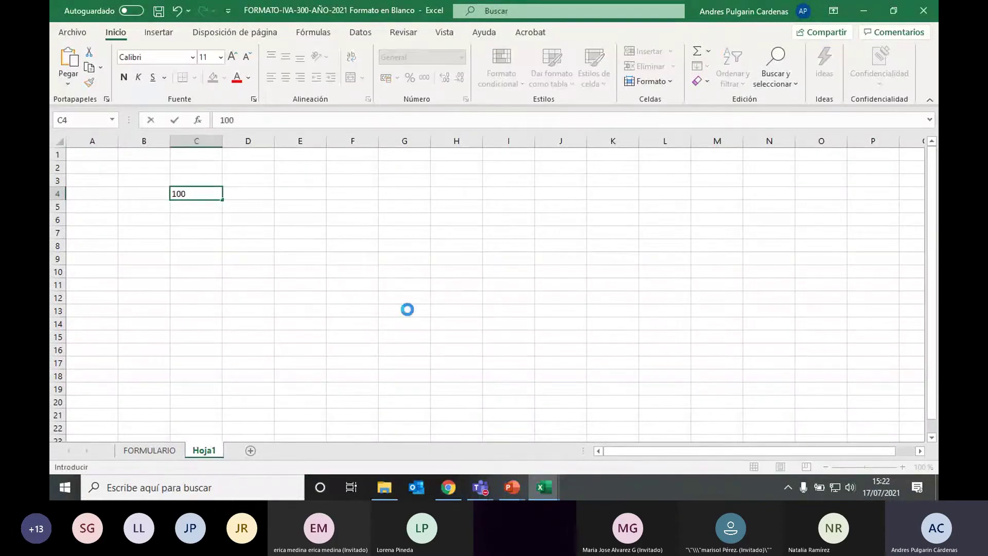
key(Return)
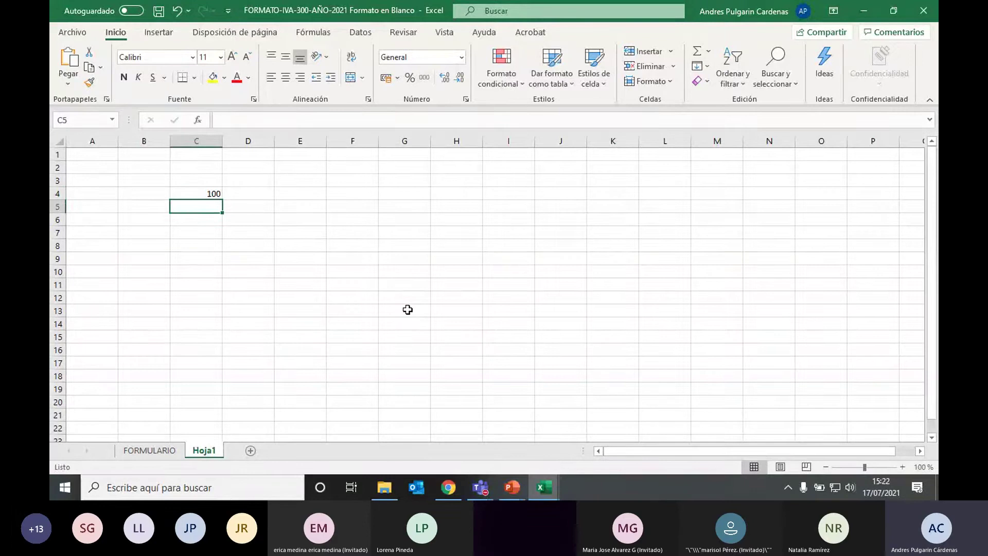
text(50)
key(Return)
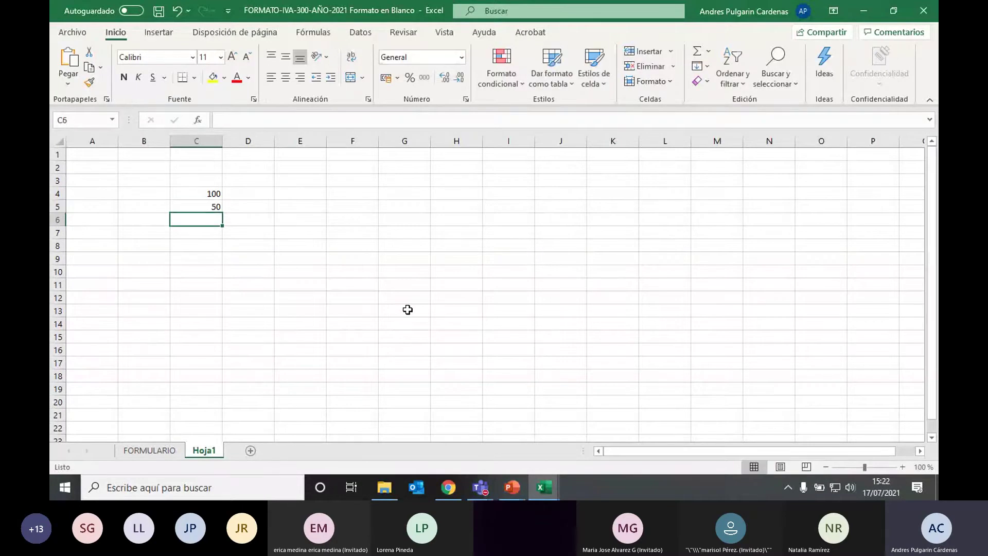
text(50)
key(Return)
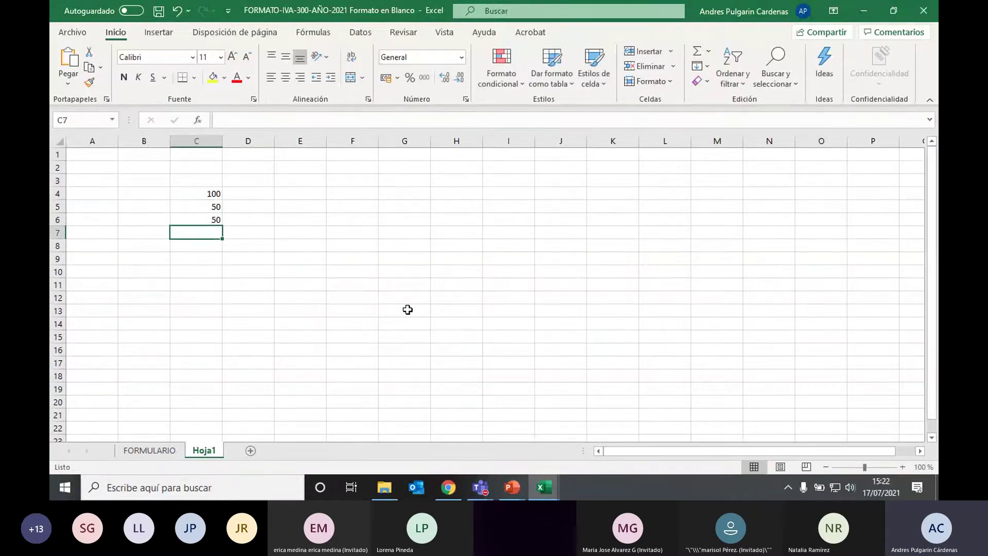
- Point out the three amounts in cells C4 to C6, first together and one by one
click(902, 467)
click(902, 467)
click(902, 467)
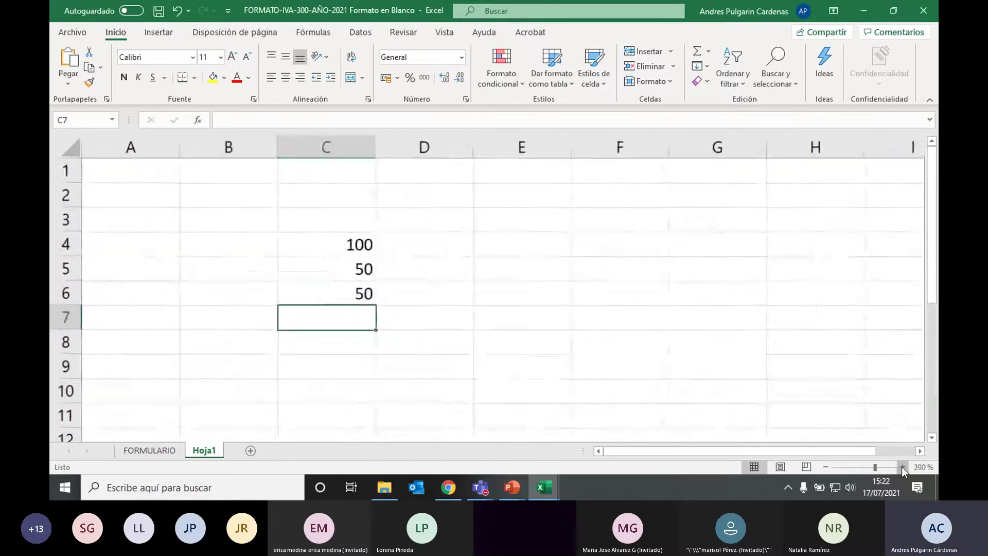
click(901, 467)
click(902, 467)
click(902, 467)
click(400, 257)
click(288, 271)
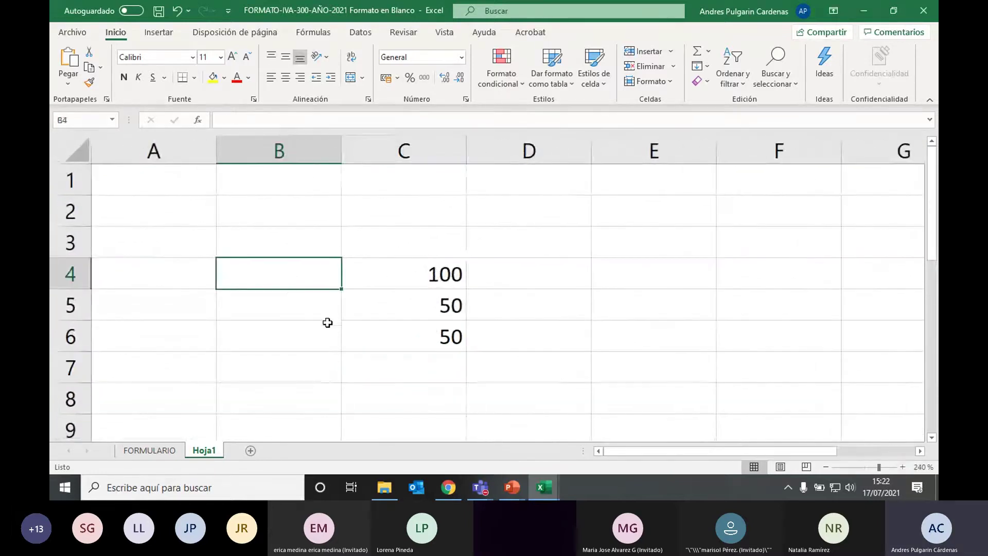
drag(411, 275, 425, 330)
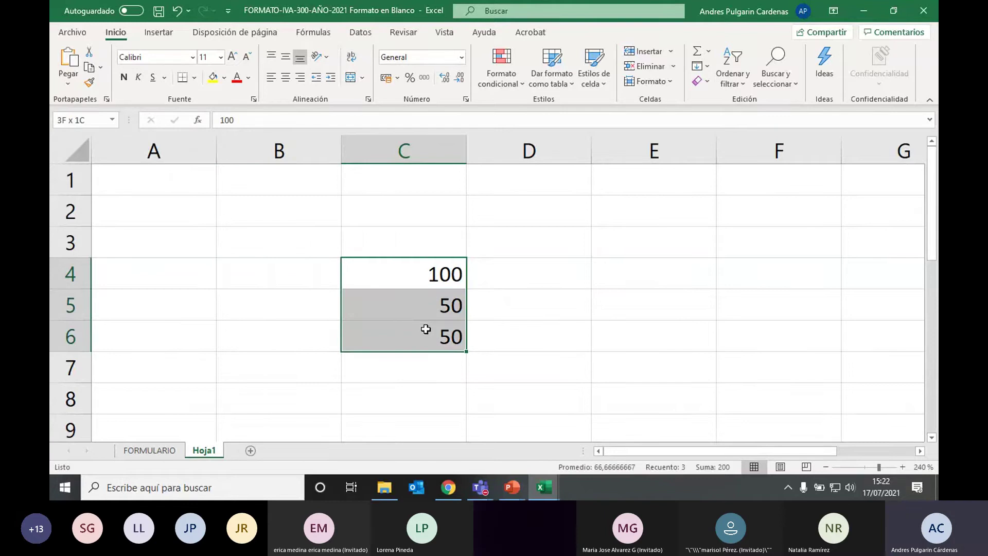
click(360, 272)
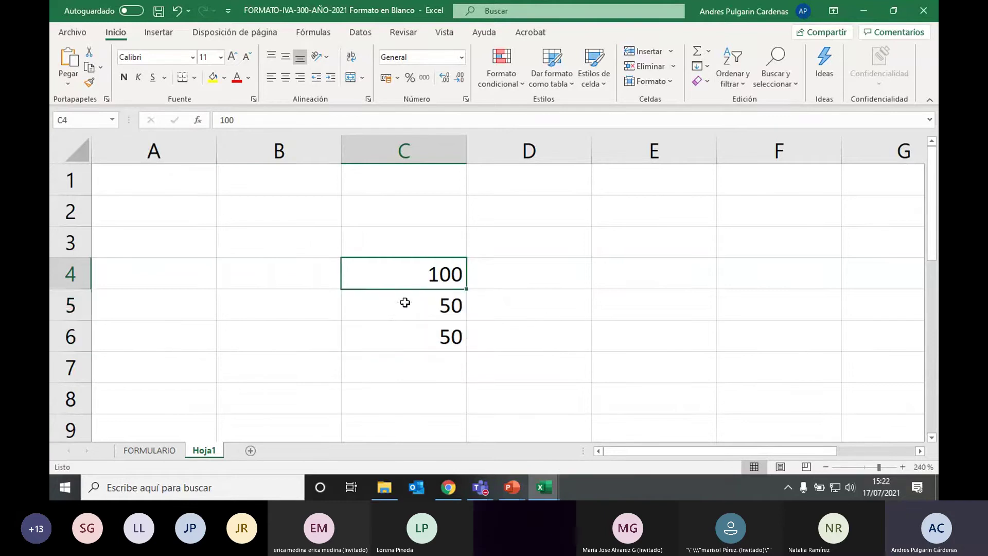
click(405, 304)
click(399, 341)
click(411, 274)
click(410, 305)
click(412, 336)
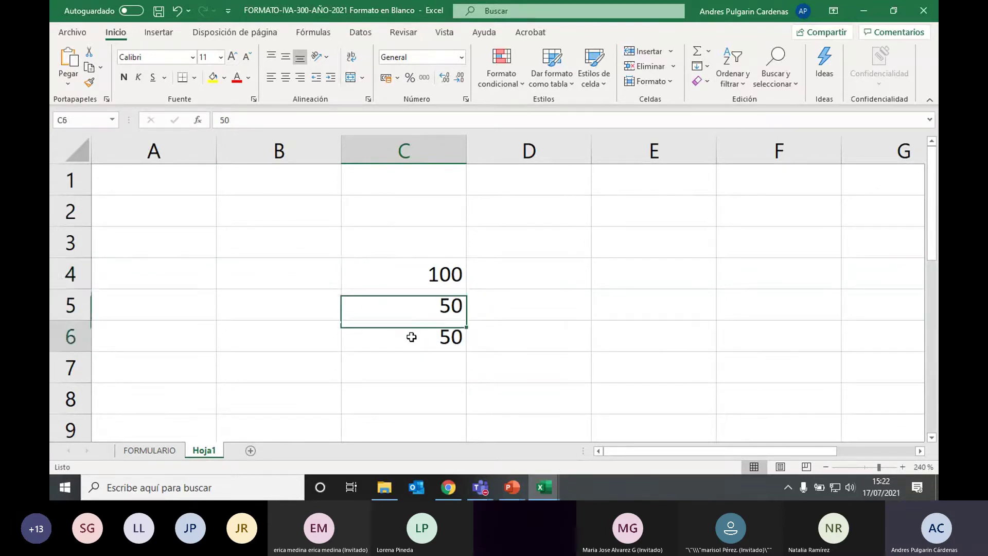
click(414, 306)
click(419, 280)
click(415, 307)
click(399, 340)
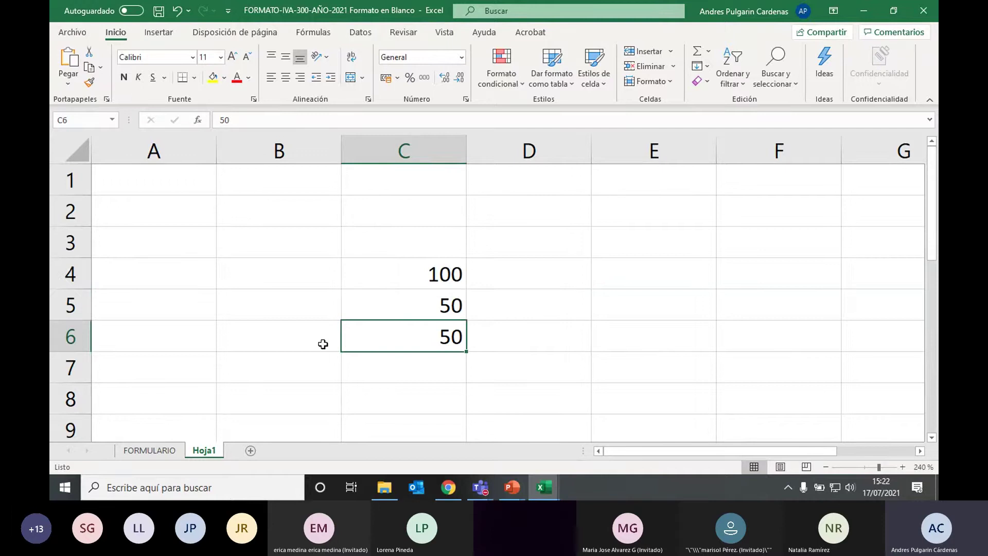
- Enter "iva" in cell D6 beside the last amount, and single out the amounts in C4 and C5
click(513, 334)
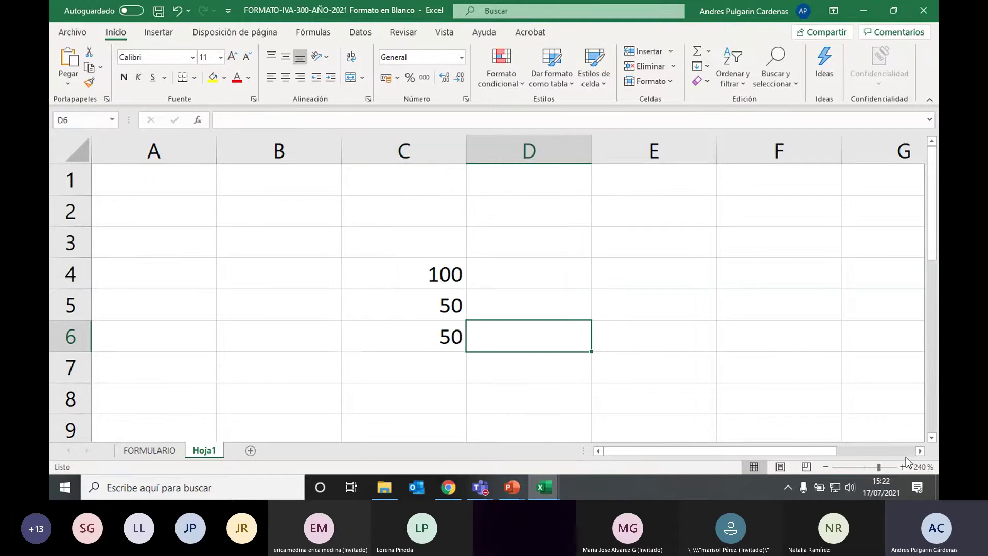
text(iva)
key(Left)
key(Right)
drag(433, 273, 410, 293)
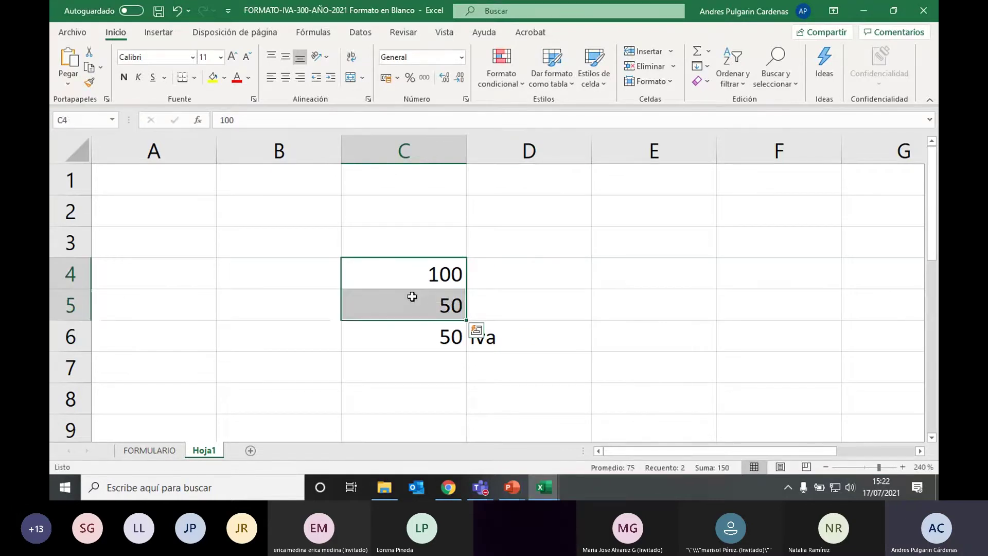
click(445, 340)
- Return to the FORMULARIO sheet and select the value of line 29, "A. I. U. por operaciones gravadas"
mouse_move(543, 487)
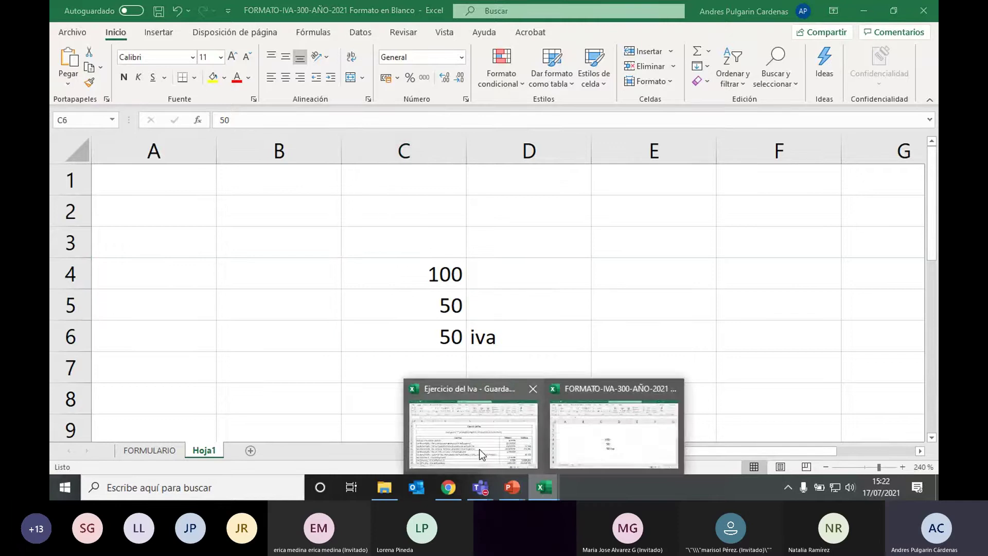
click(556, 447)
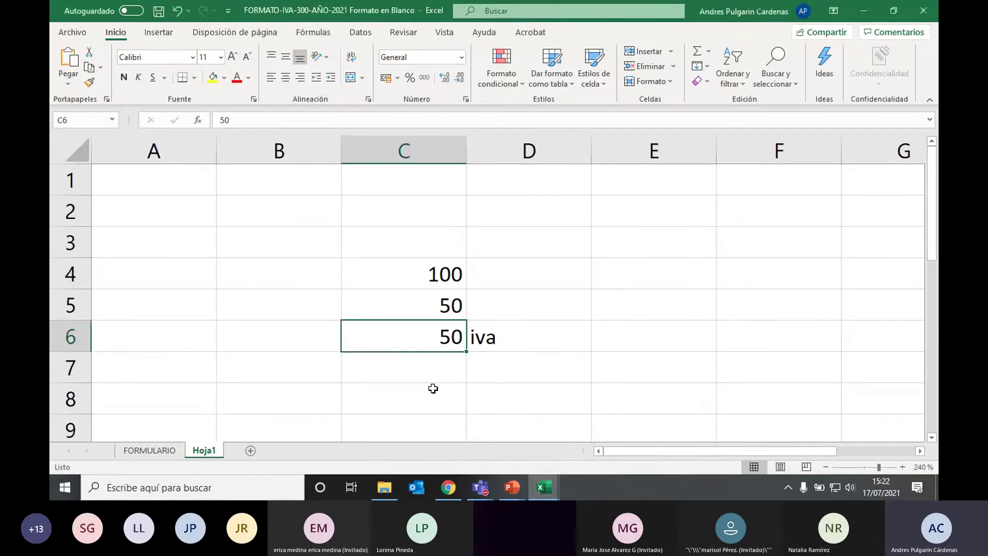
click(169, 437)
click(149, 450)
scroll(329, 319, up, 3)
scroll(329, 319, up, 2)
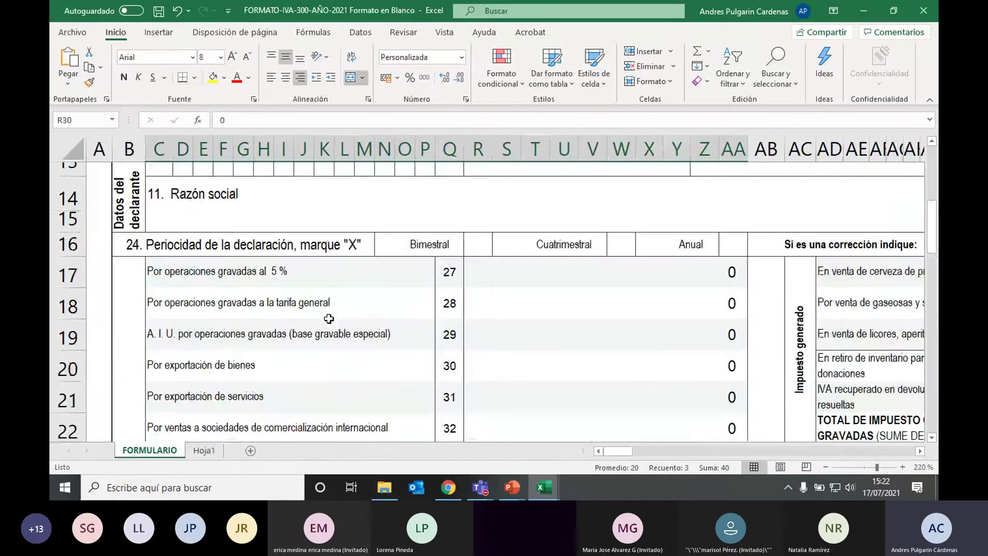
click(521, 339)
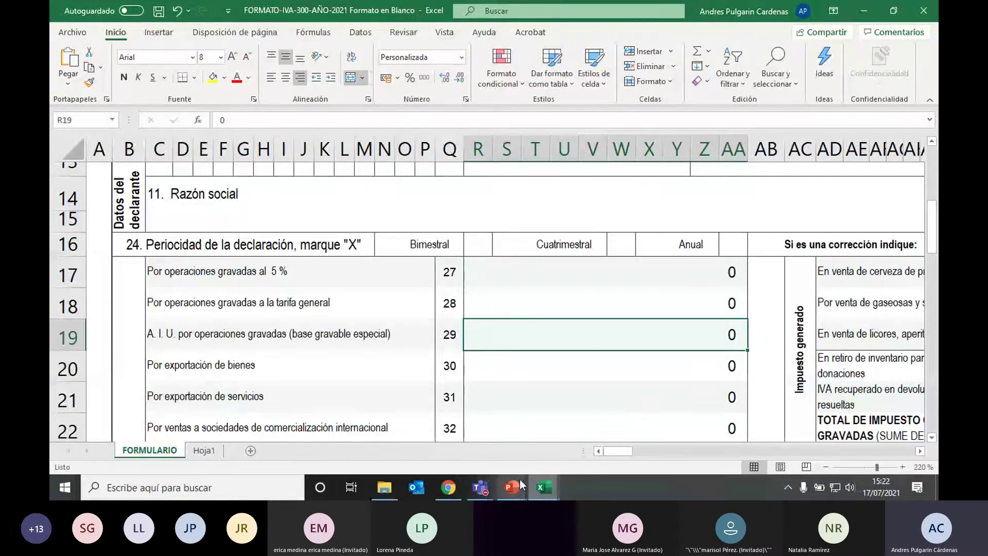
- Select line 40, "Por operaciones no gravadas", from its label across to its value
scroll(344, 383, down, 2)
scroll(344, 383, down, 3)
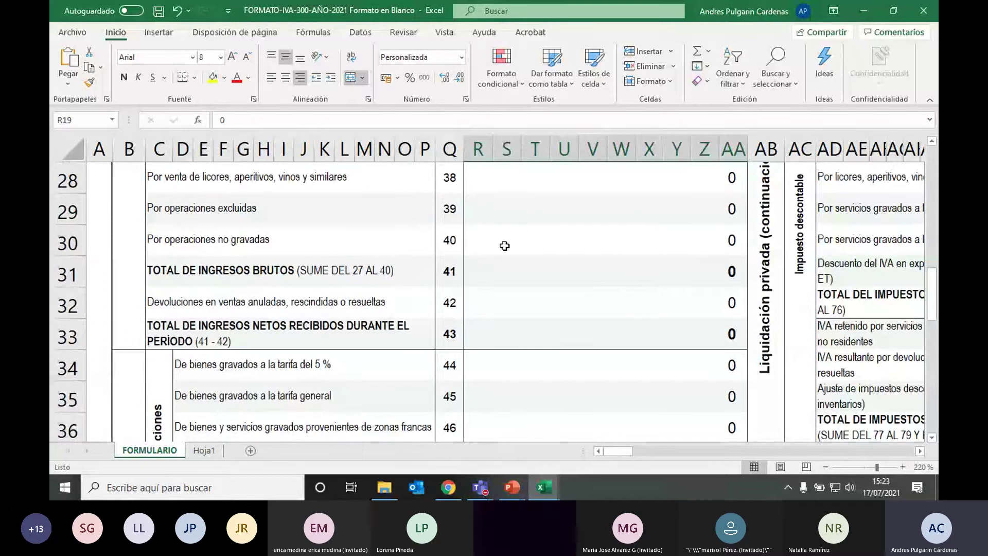
drag(261, 241, 512, 236)
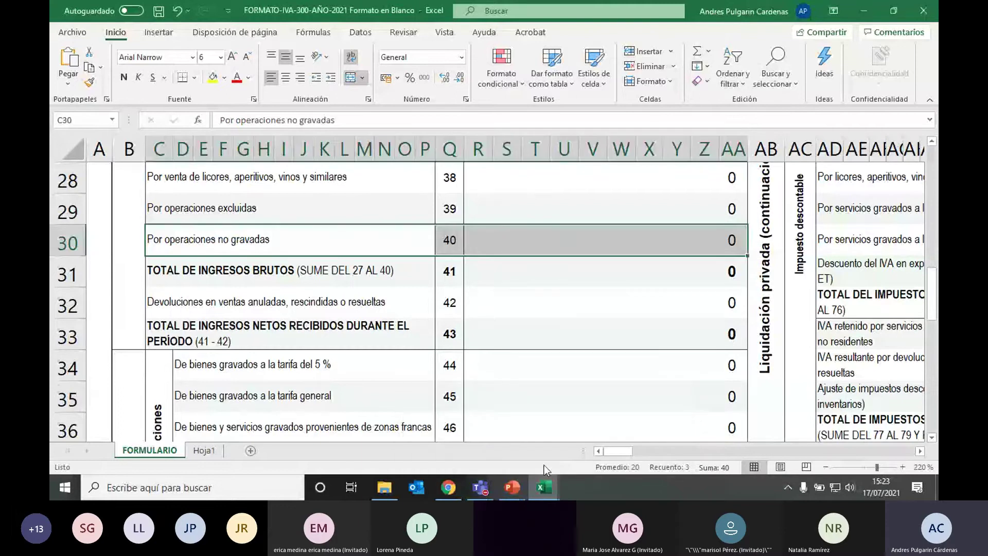
- On the Hoja1 sheet, enter "aiu por op grav" in cell B6 and widen column B to fit the label
click(203, 450)
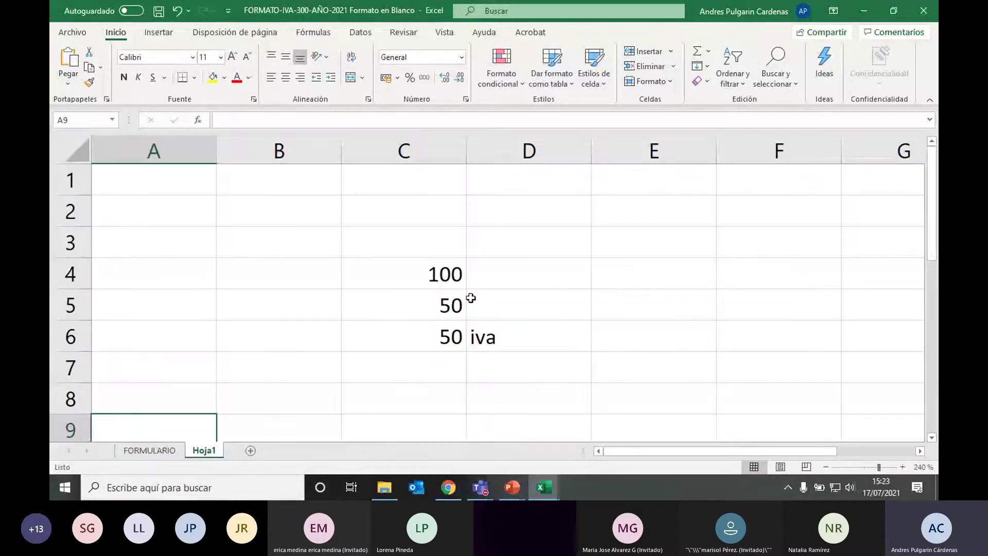
drag(419, 273, 417, 300)
click(522, 329)
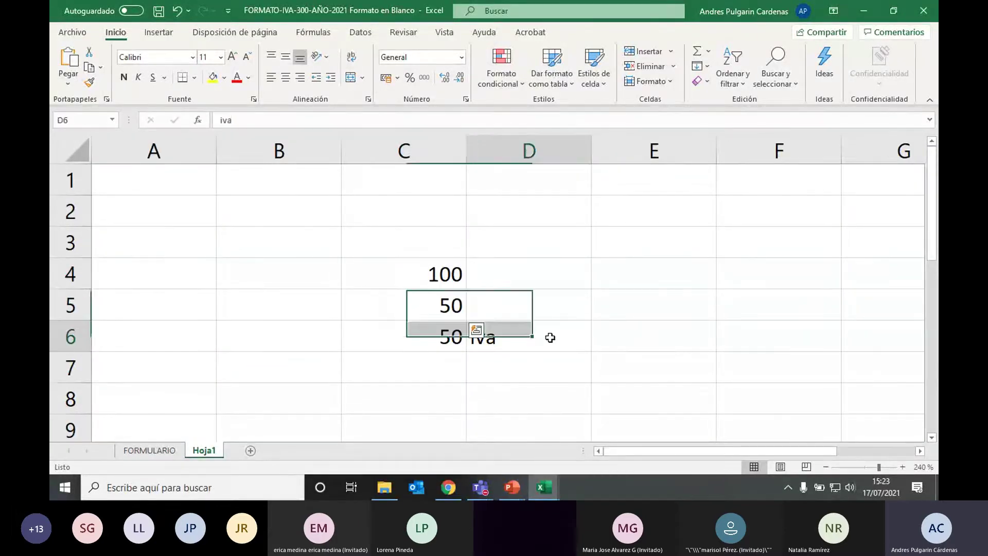
click(295, 337)
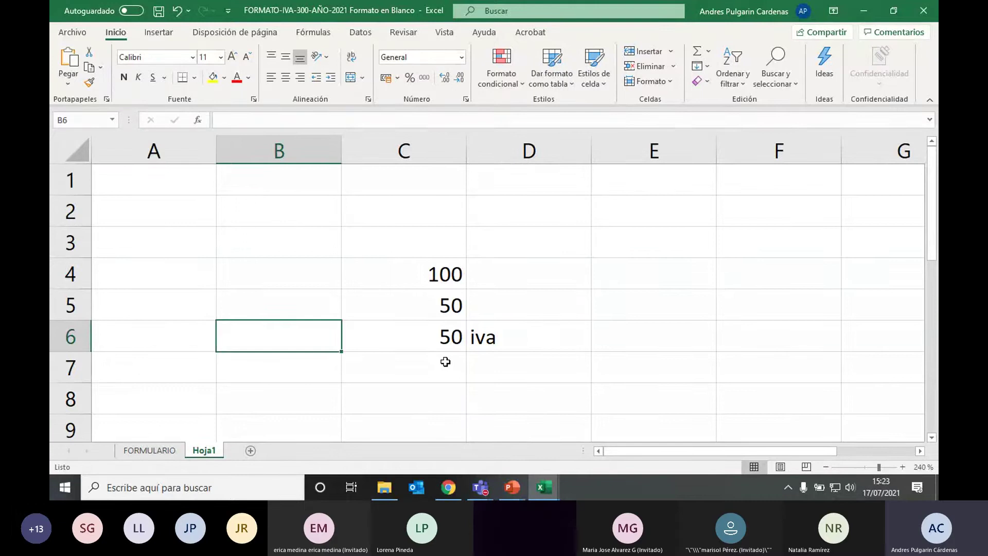
text(aiu por)
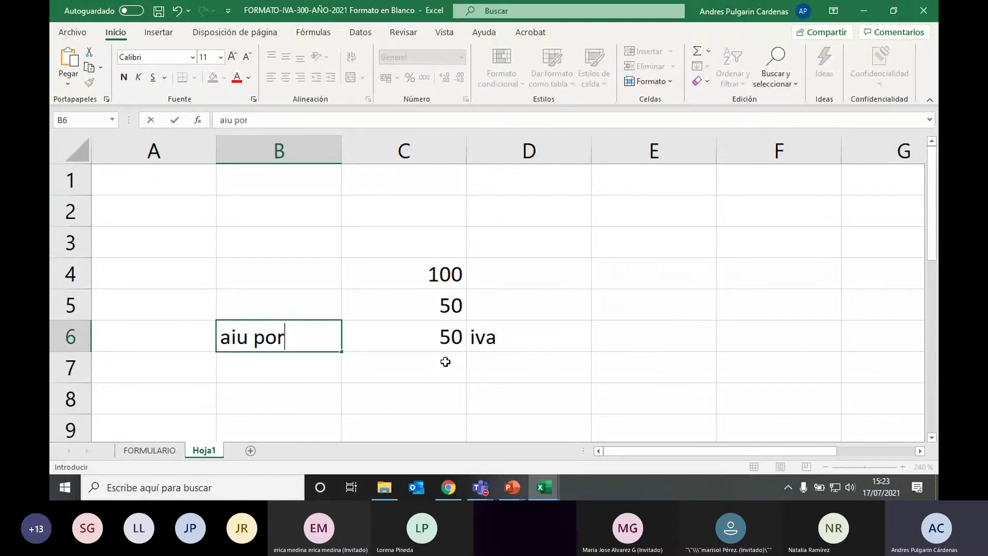
key(BackSpace)
key(BackSpace)
key(BackSpace)
text(op grav)
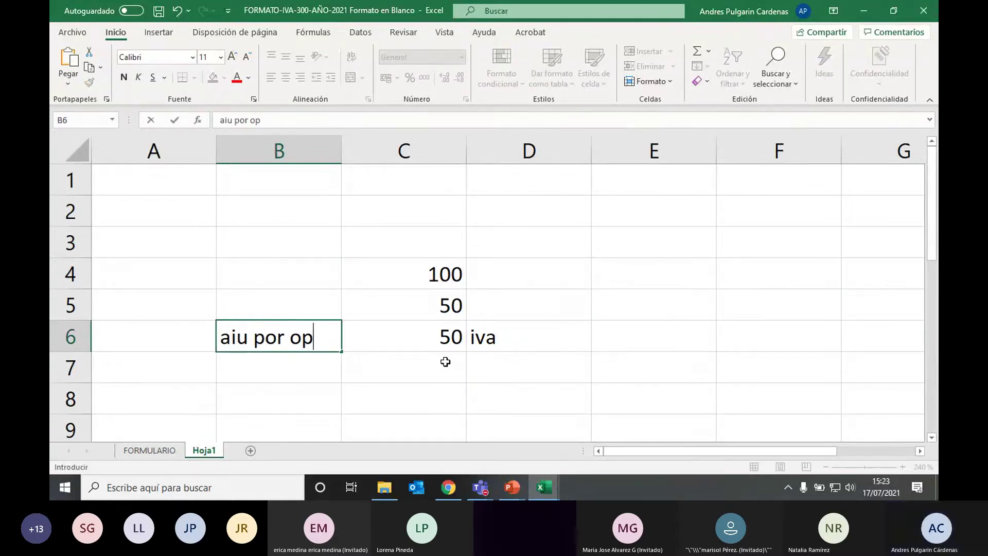
key(Up)
key(Up)
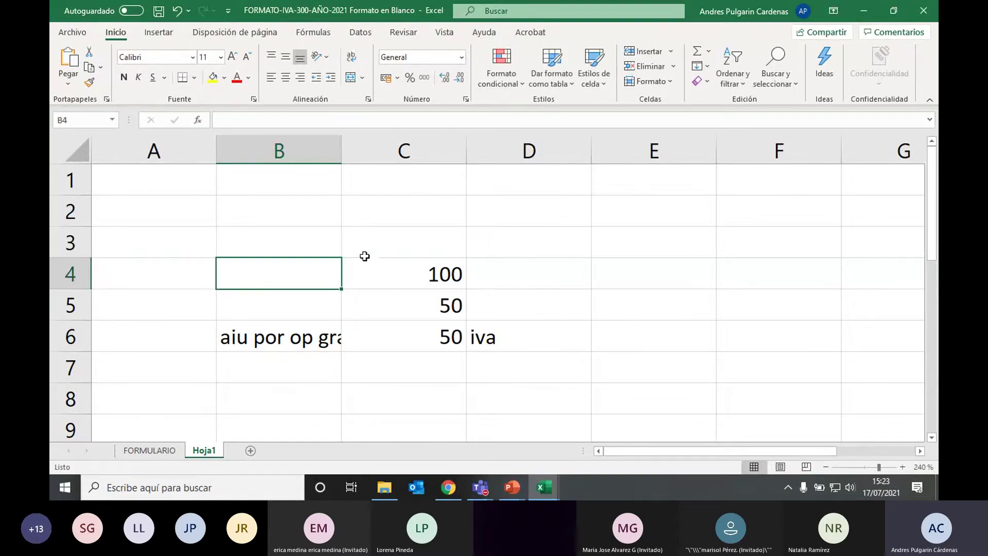
click(393, 278)
drag(343, 156, 371, 206)
- Fill cell C6 with yellow and cells C4 and C5 with light blue
click(487, 337)
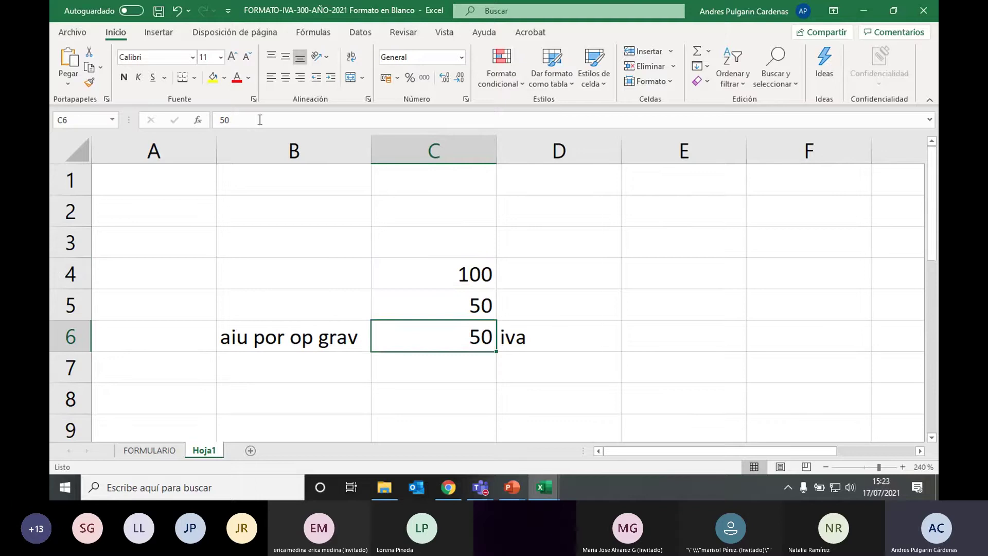
click(212, 77)
click(381, 268)
drag(442, 263, 440, 305)
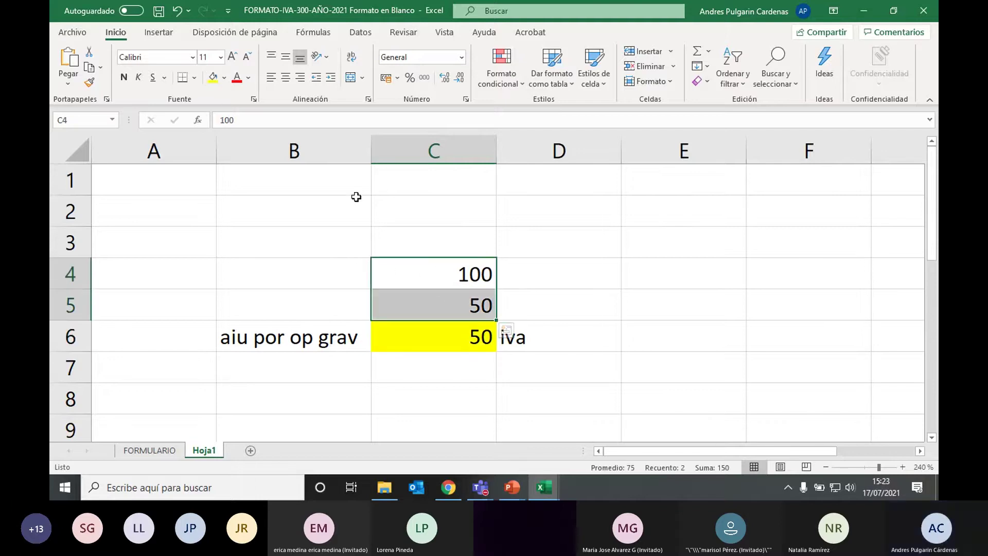
click(224, 77)
click(301, 137)
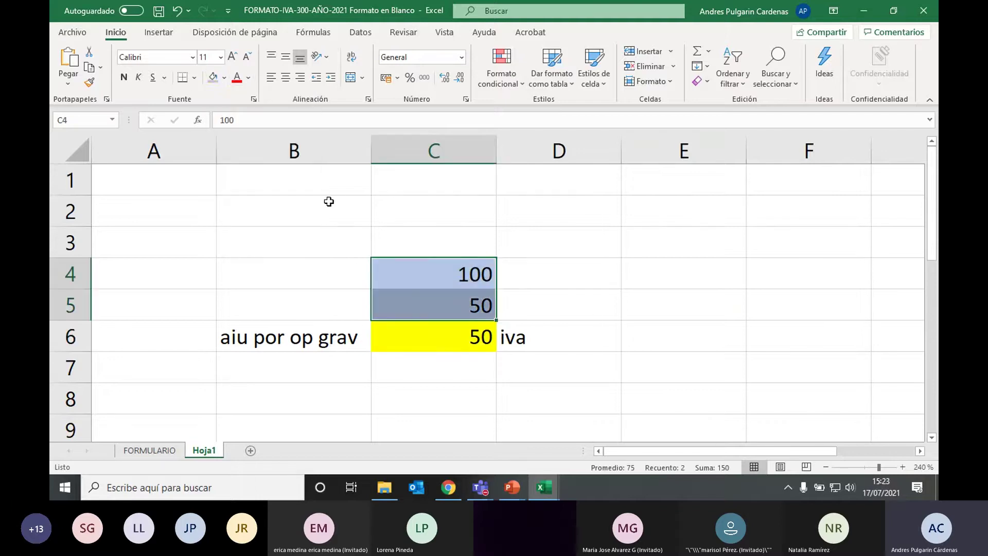
- Merge and center cells B4 and B5, enter "ing por op no grav" in them and wrap the text
drag(329, 271, 315, 304)
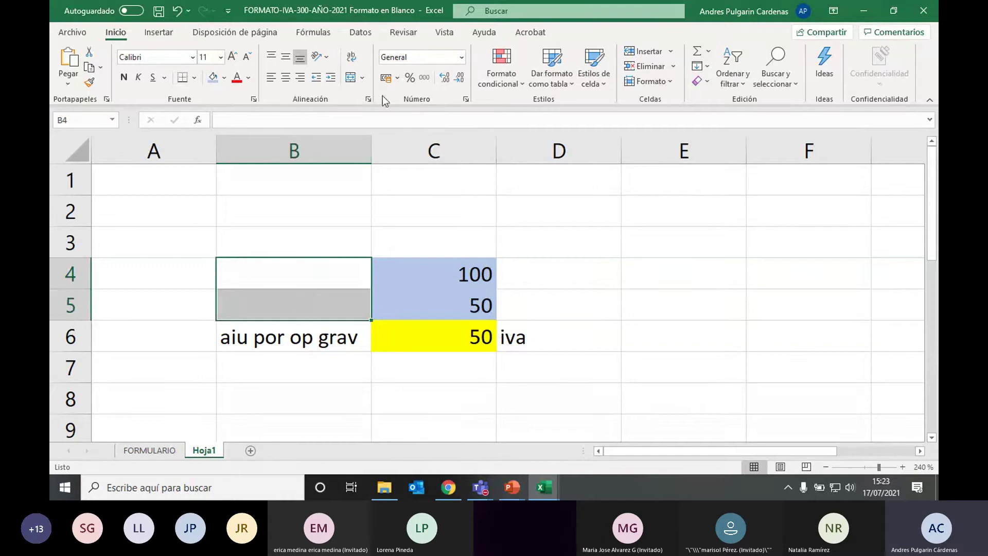
click(351, 79)
double_click(320, 283)
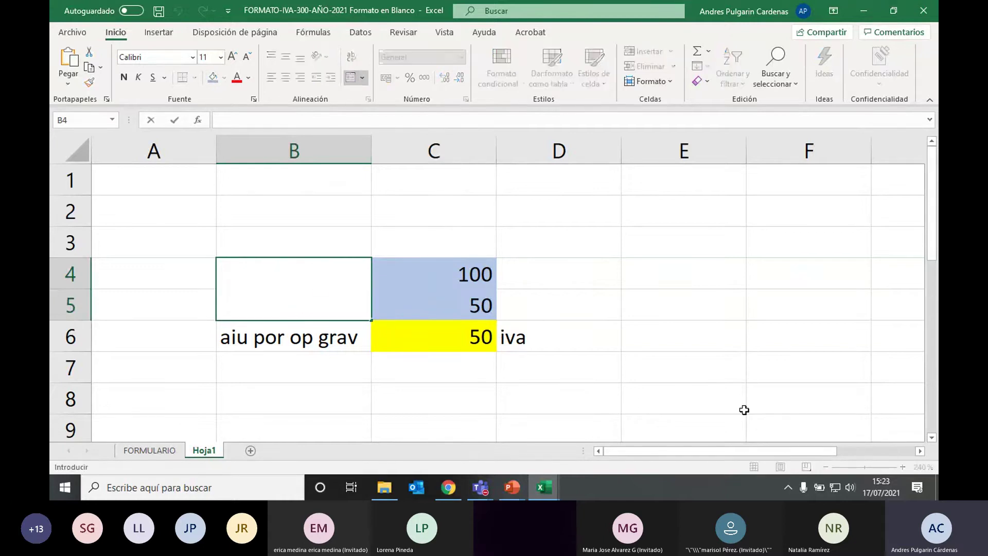
text(ing por op no grav)
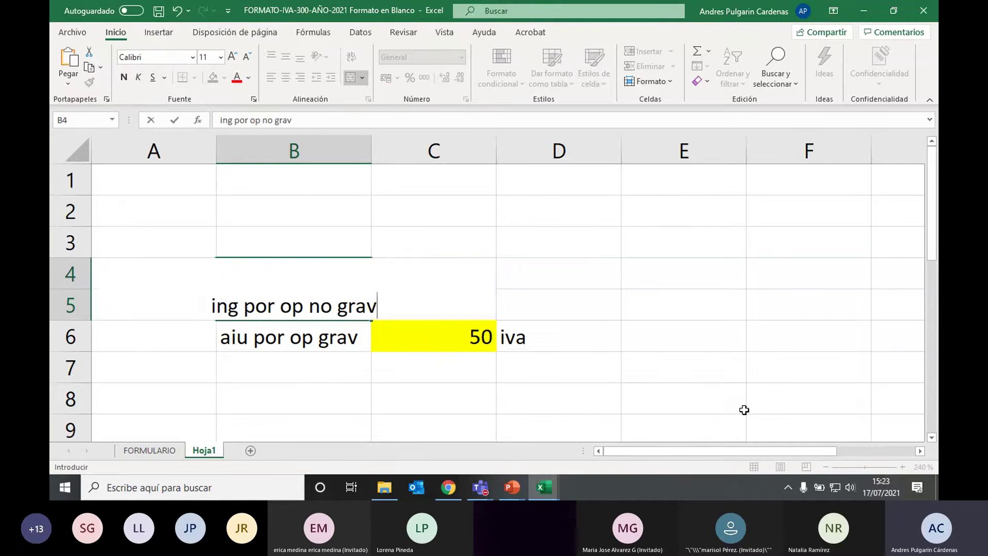
key(Return)
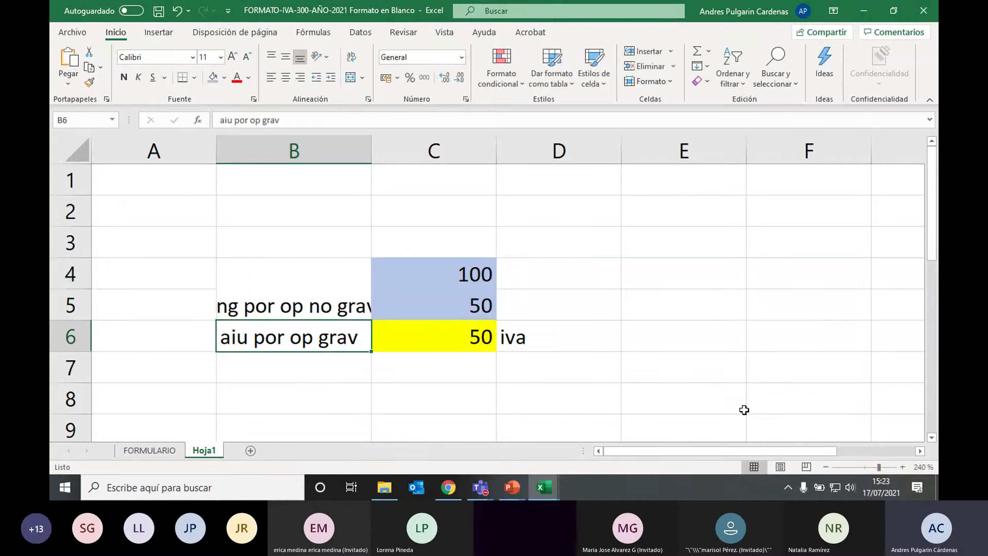
click(363, 301)
click(350, 58)
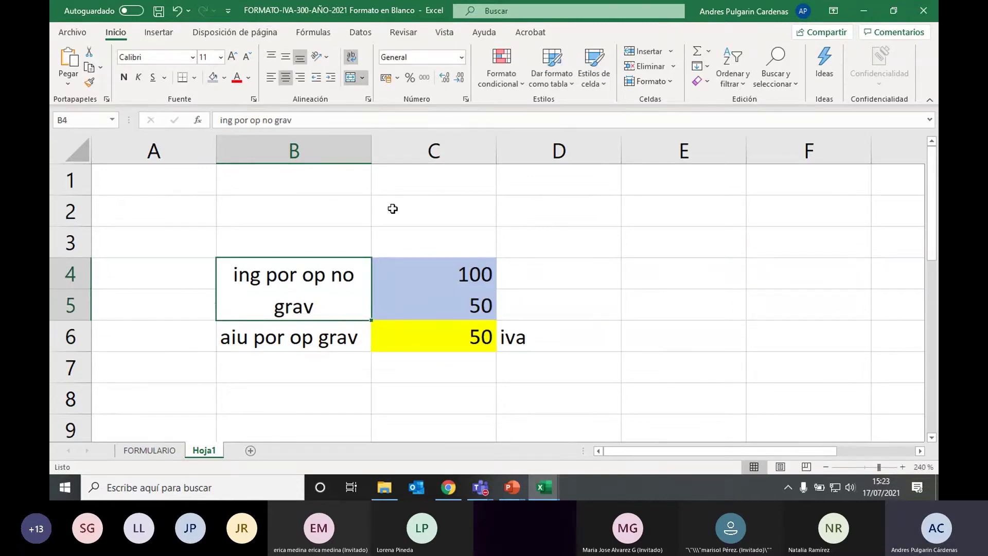
- Go through the A.I.U. example, pointing out the amounts in C4 to C6 and selecting the labelled block B4:C6
click(324, 323)
click(370, 294)
click(449, 278)
click(432, 311)
click(461, 274)
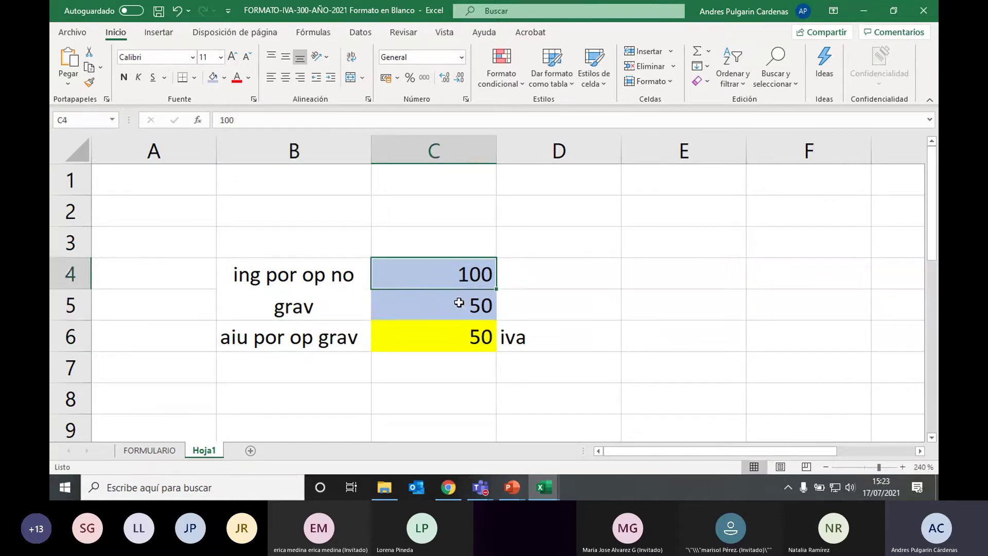
click(457, 307)
click(448, 350)
click(455, 306)
click(469, 273)
click(481, 337)
click(475, 309)
click(466, 278)
click(318, 284)
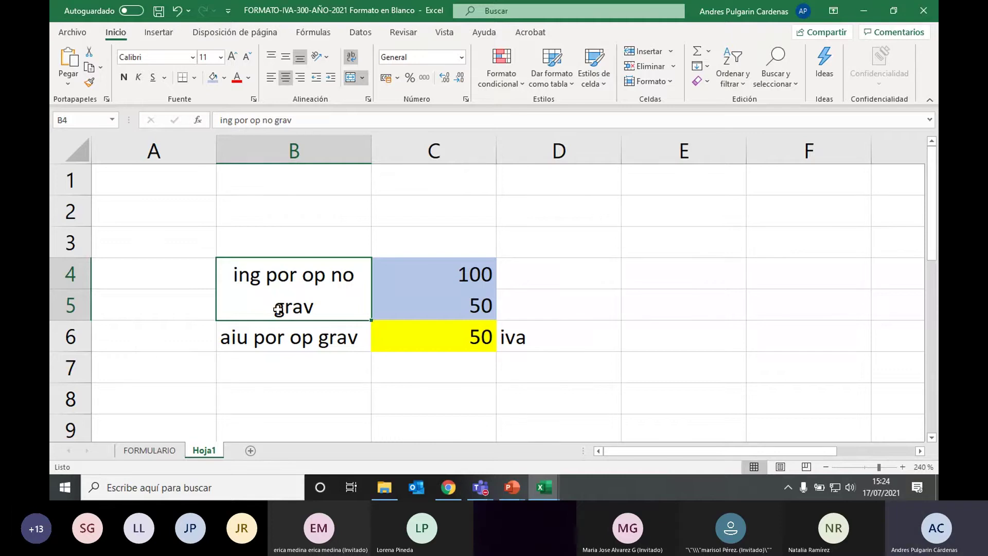
drag(276, 308, 434, 337)
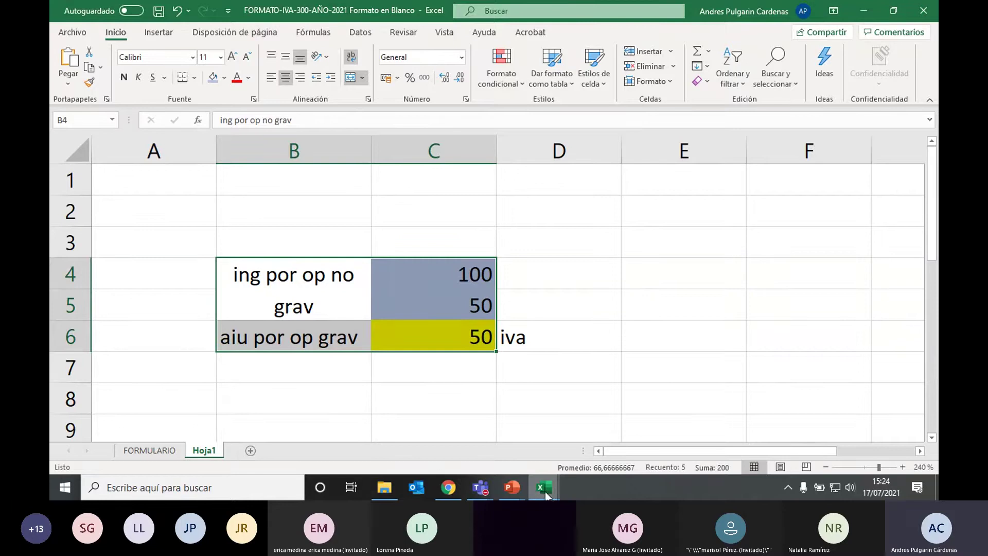
- Switch to the PowerPoint presentation and advance to the "Por operaciones no gravadas" slide
mouse_move(513, 488)
click(571, 391)
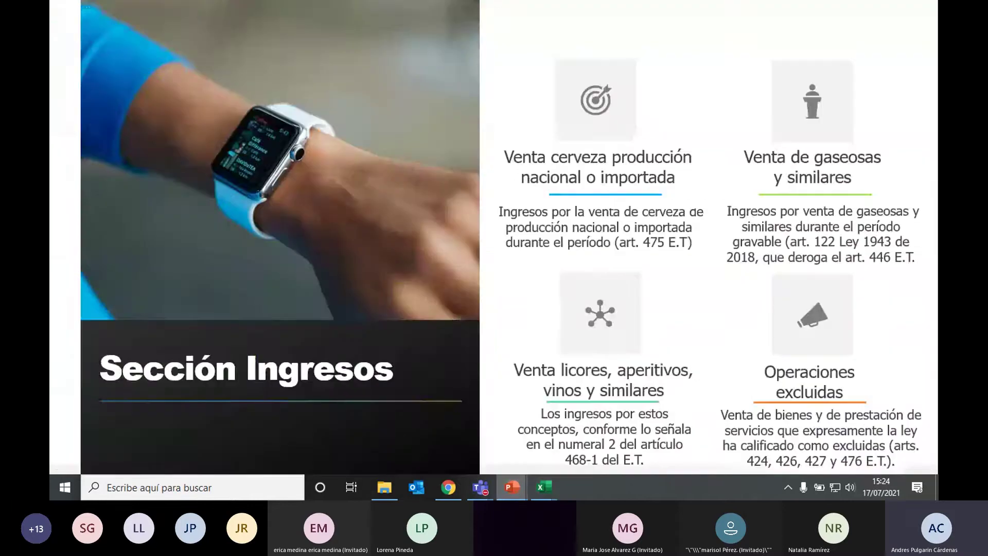
key(Right)
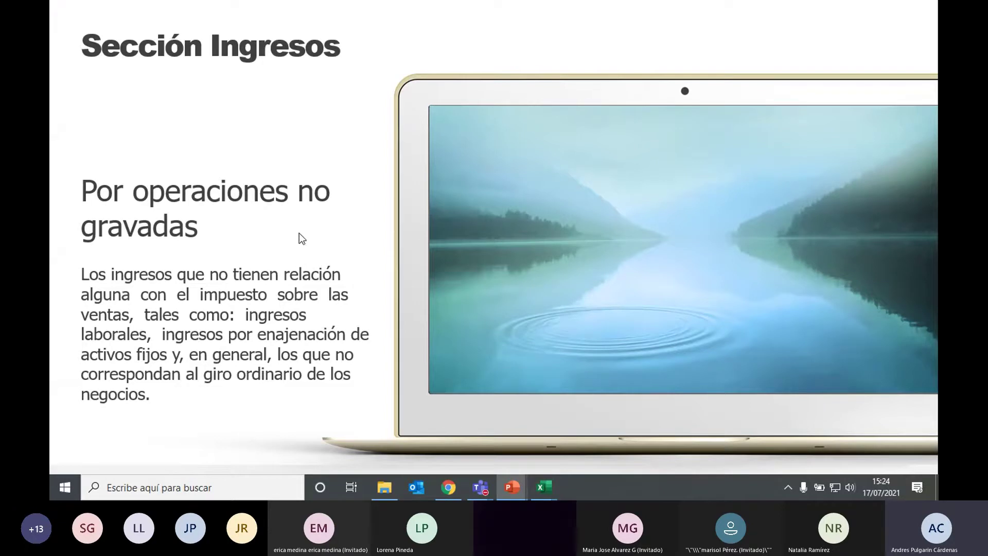
- Switch back to the form 300 workbook in Excel
mouse_move(544, 487)
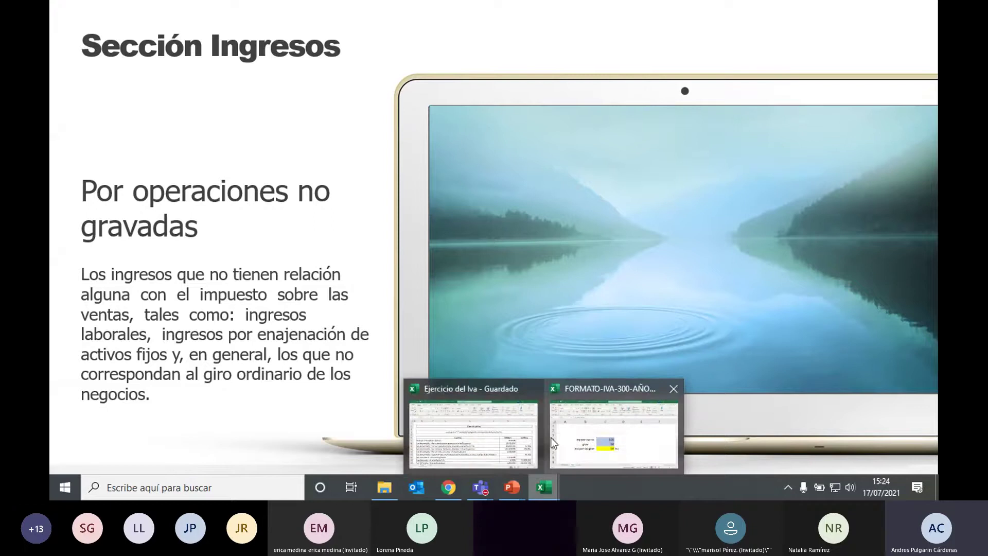
click(479, 437)
click(613, 438)
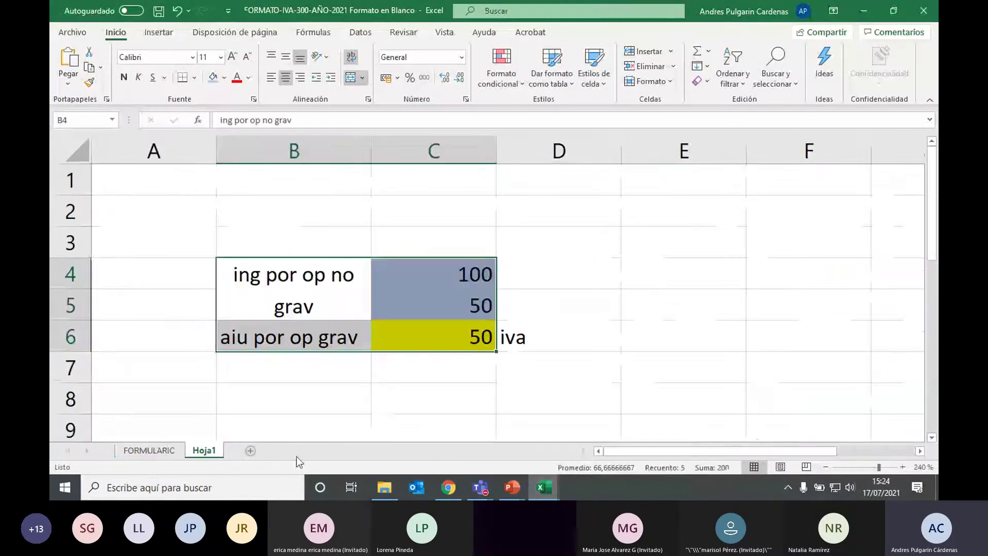
- Go through the income lines on the FORMULARIO sheet, from sales to free zones (line 33) down to non-taxed operations (line 40)
click(149, 451)
scroll(329, 311, up, 4)
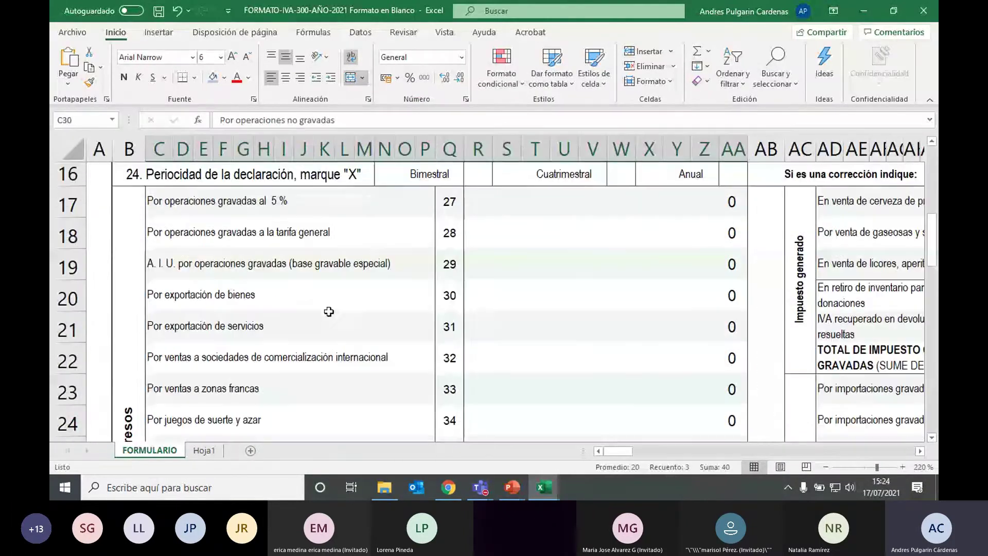
click(265, 405)
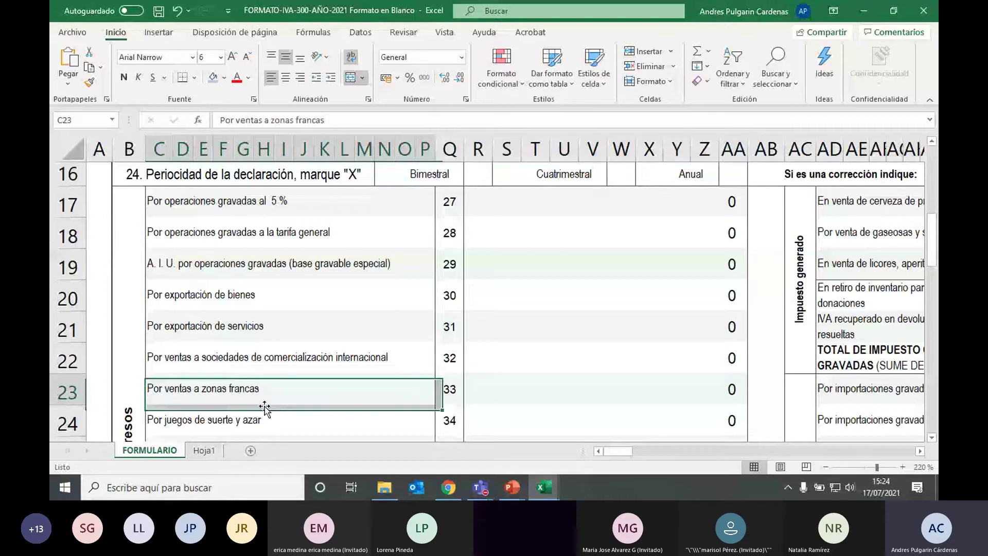
click(268, 415)
scroll(288, 417, down, 1)
click(363, 373)
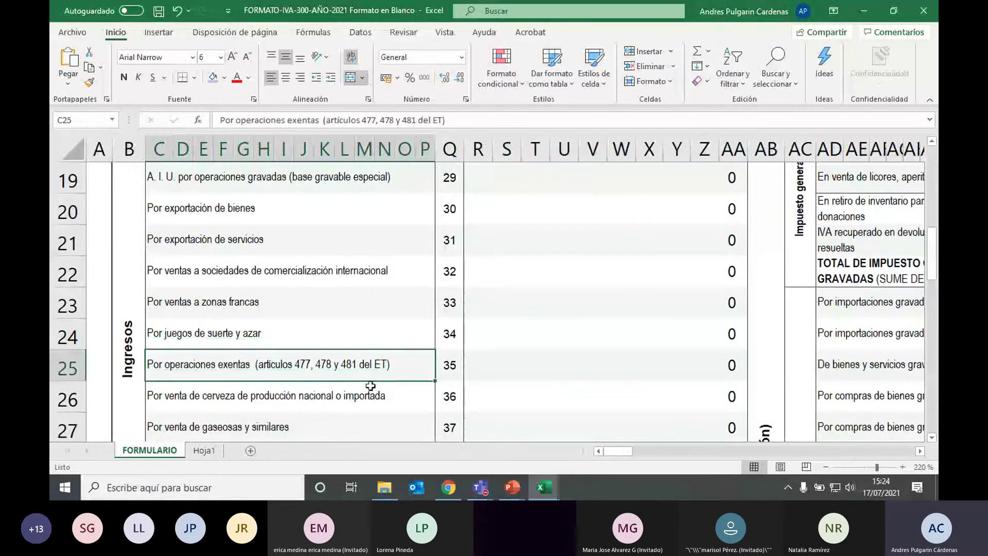
click(208, 397)
scroll(206, 414, down, 1)
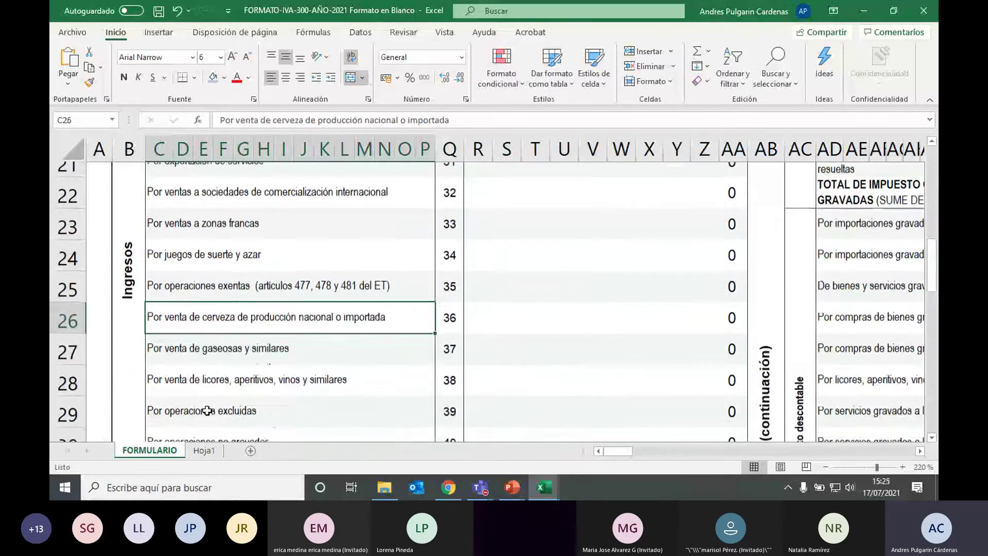
click(190, 369)
click(193, 392)
click(242, 425)
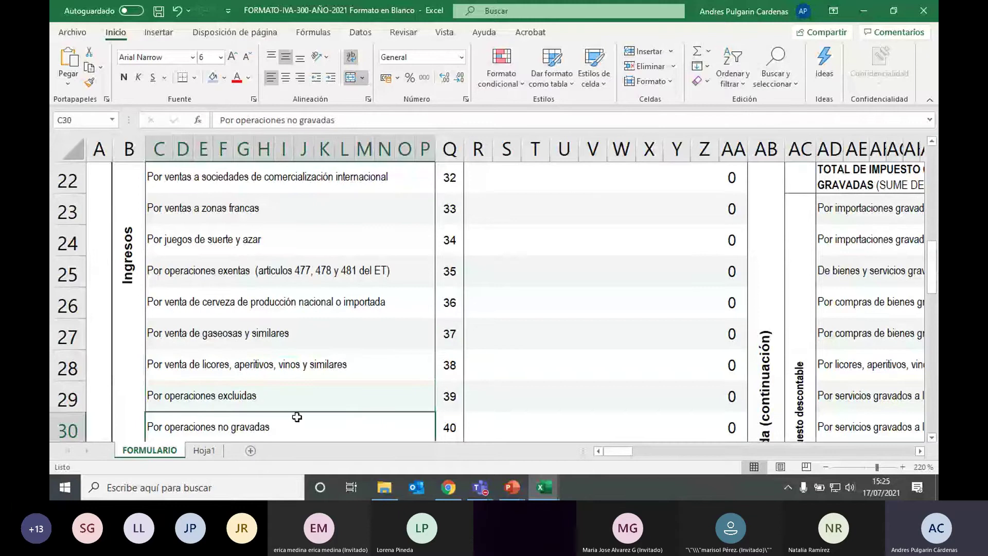
scroll(297, 416, down, 1)
scroll(335, 385, up, 2)
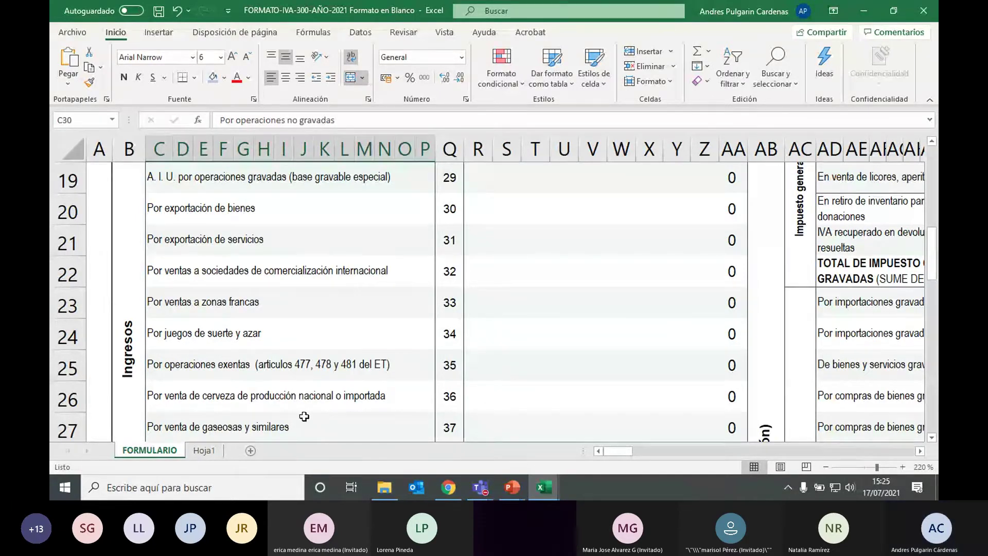
scroll(257, 393, down, 2)
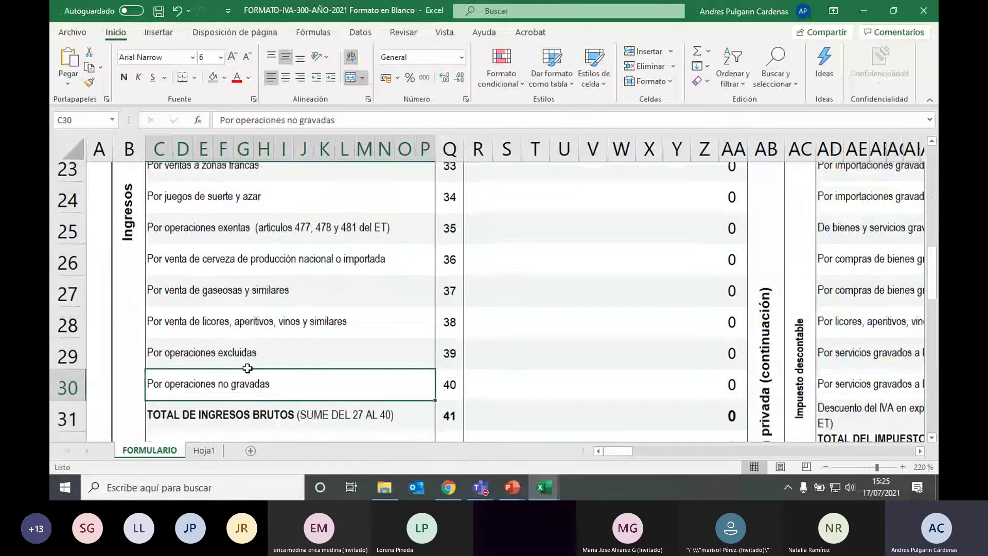
- Point out the label, line number and amount cell of "Por operaciones no gravadas" in row 30
click(535, 344)
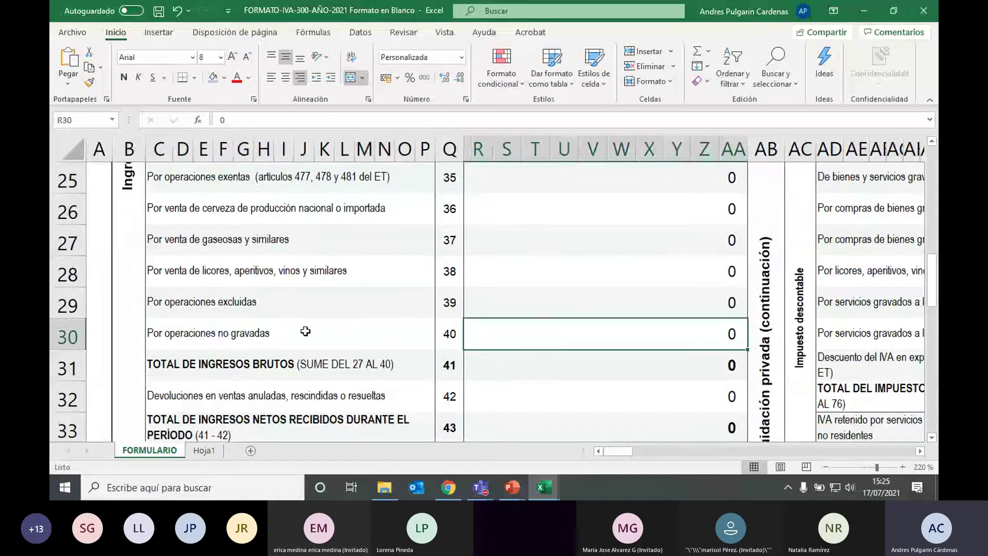
click(305, 331)
click(452, 335)
click(490, 335)
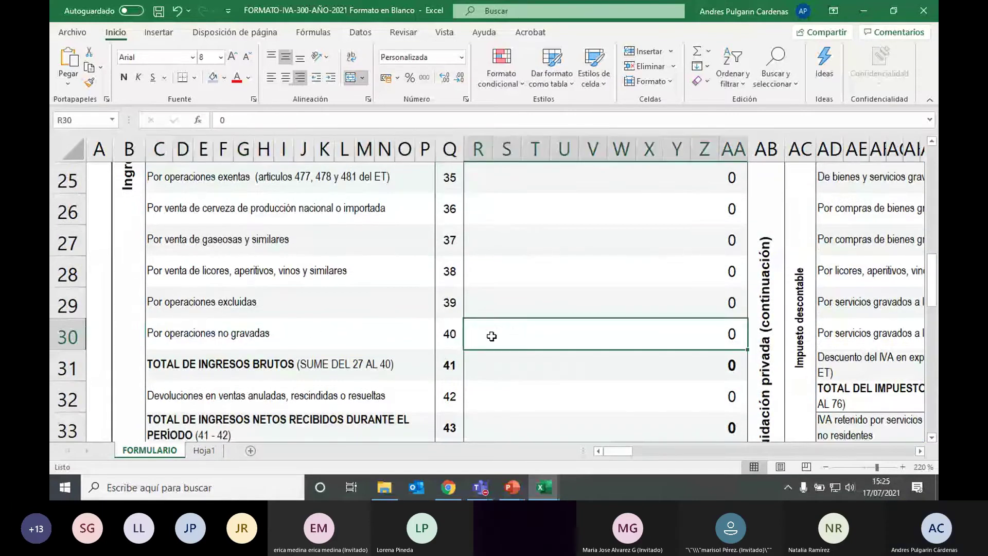
click(287, 337)
click(451, 329)
click(516, 332)
click(324, 335)
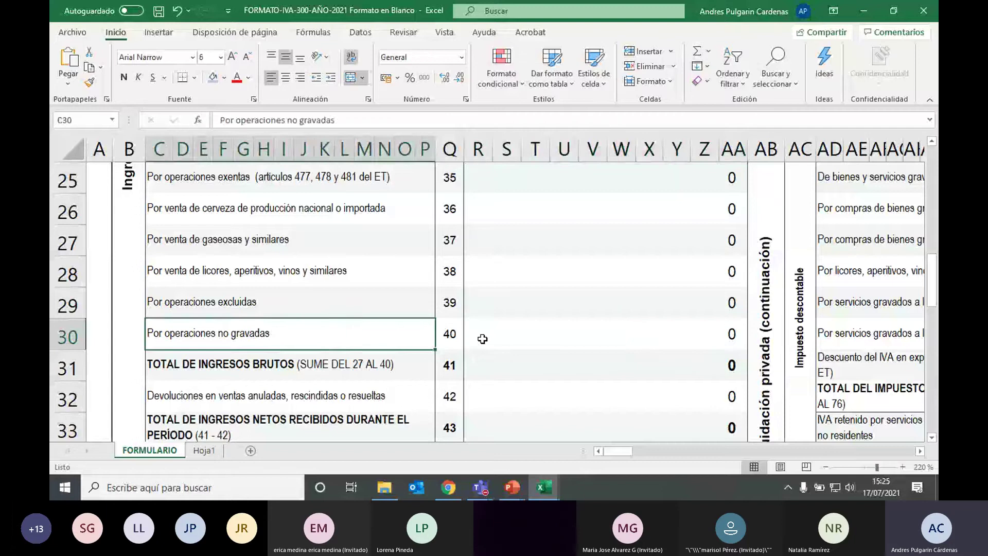
click(450, 333)
click(547, 336)
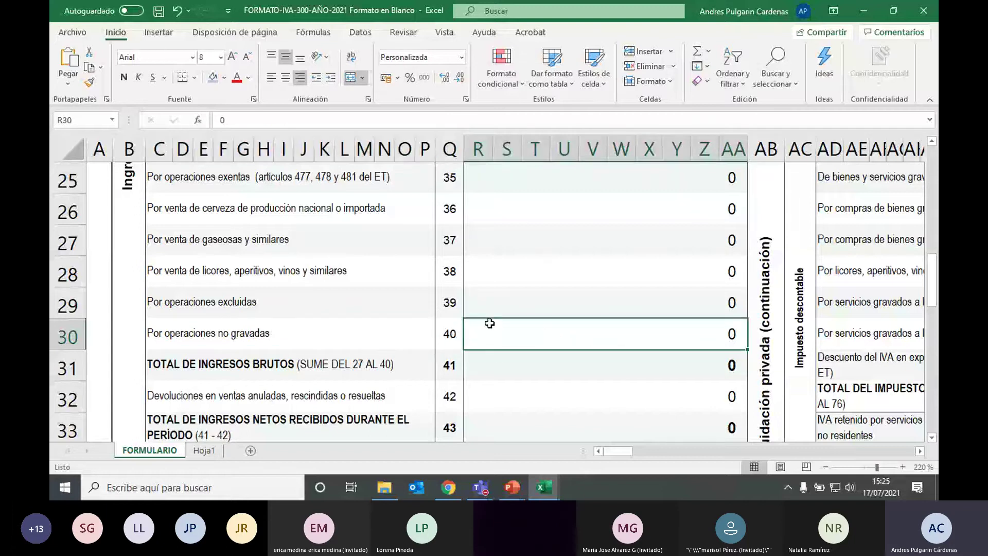
- Switch to the PowerPoint presentation and advance to the "Devoluciones en ventas anuladas, rescindidas o resueltas" slide
click(512, 487)
click(546, 407)
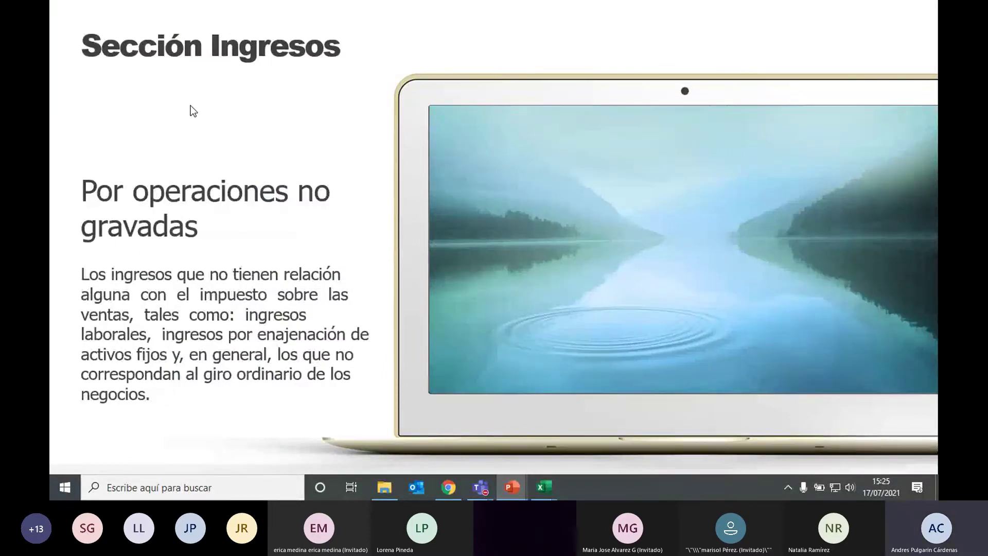
key(Right)
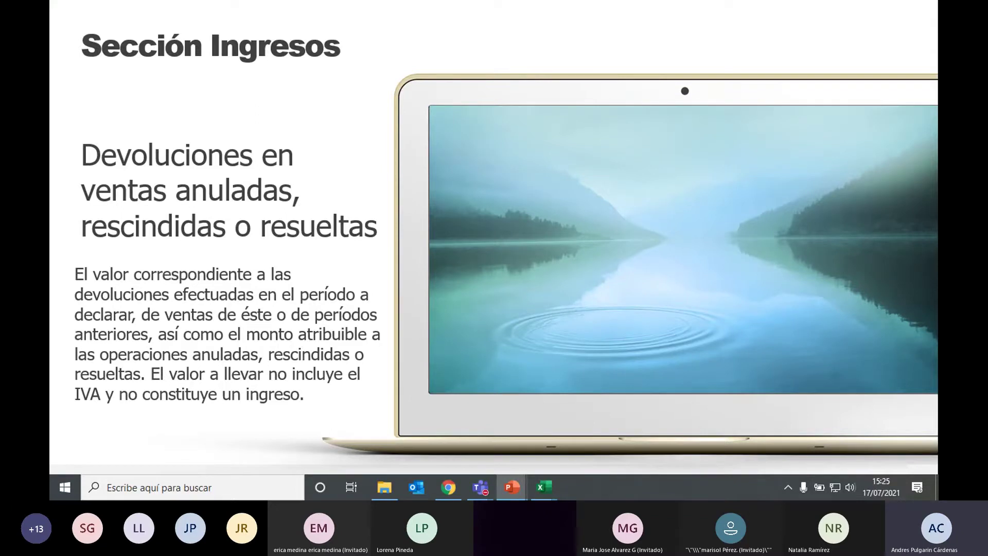
- Return to sheet Hoja1 of the form 300 workbook in Excel and enter "ing ventas" in B8 with 100 in C8
mouse_move(557, 489)
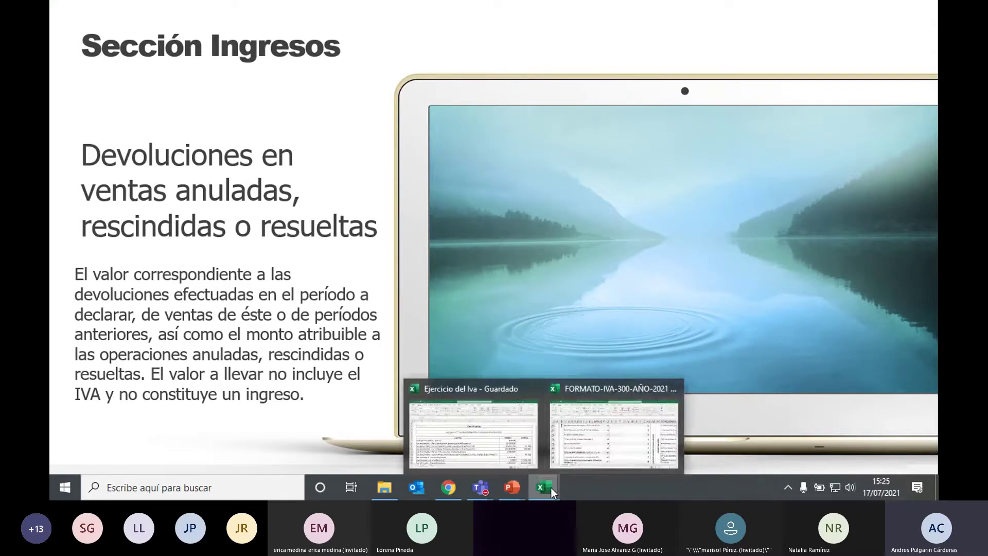
click(613, 425)
click(205, 453)
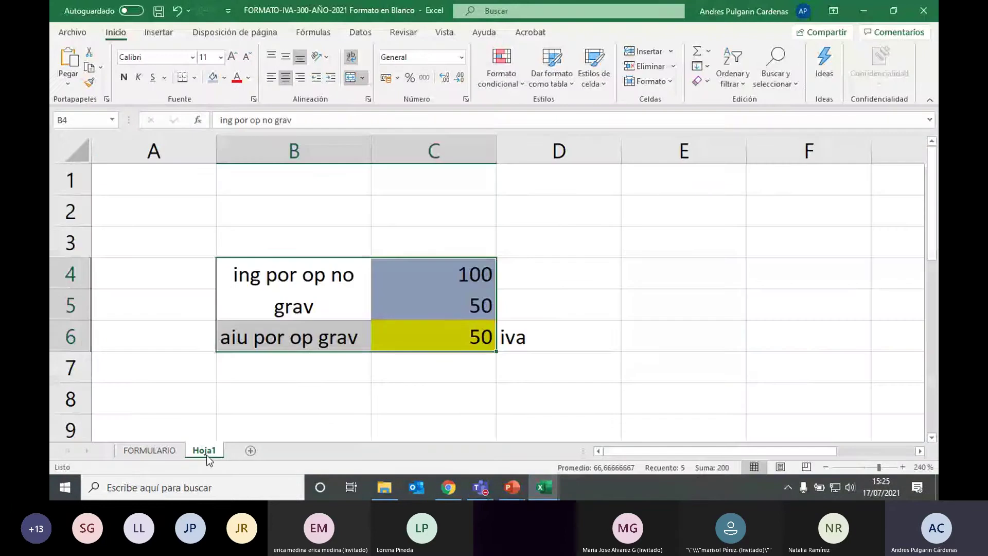
click(294, 404)
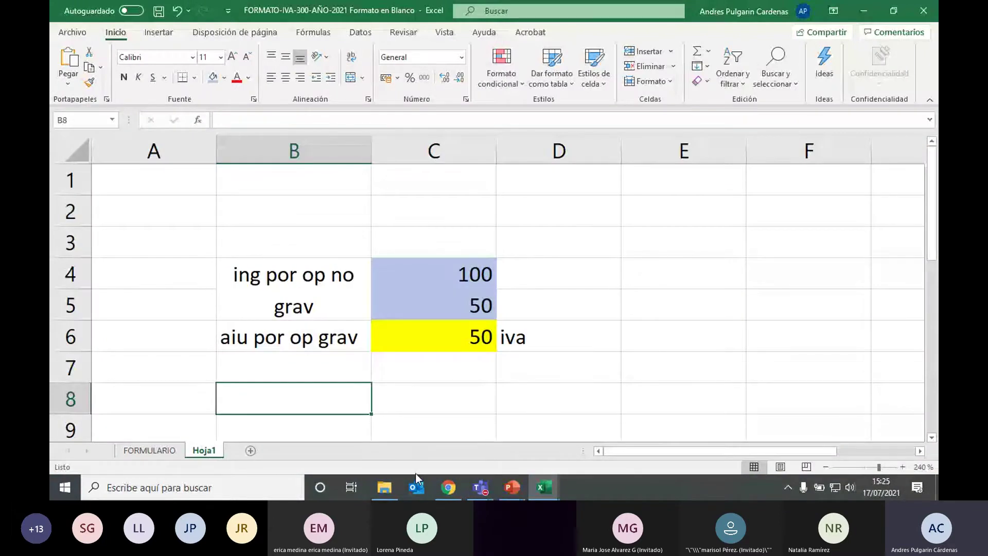
text(ing venta)
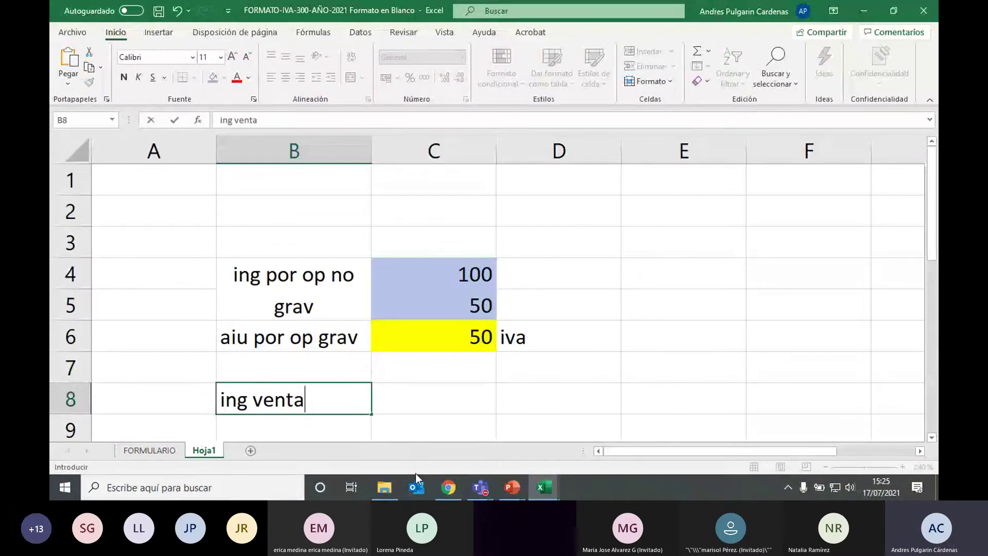
text(s)
key(Tab)
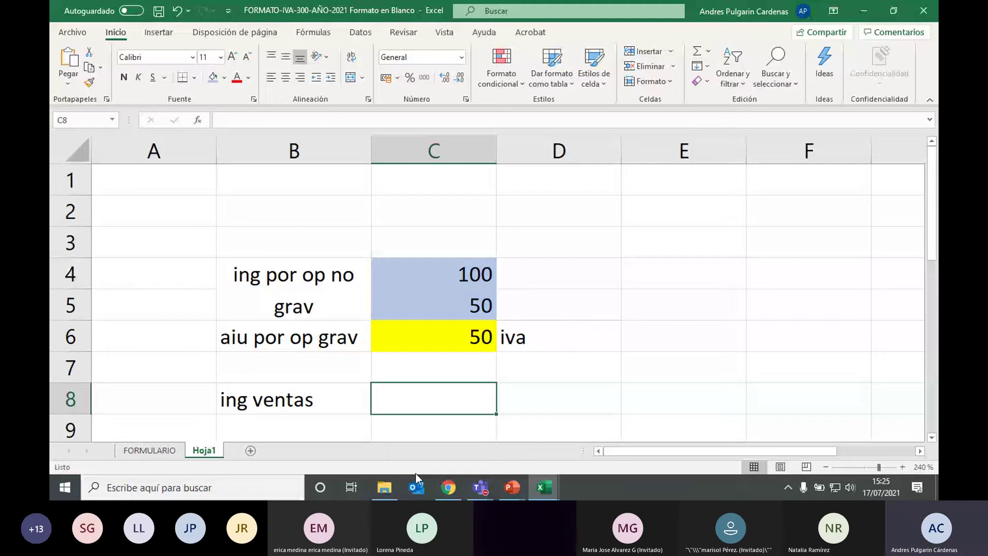
text(100)
key(Return)
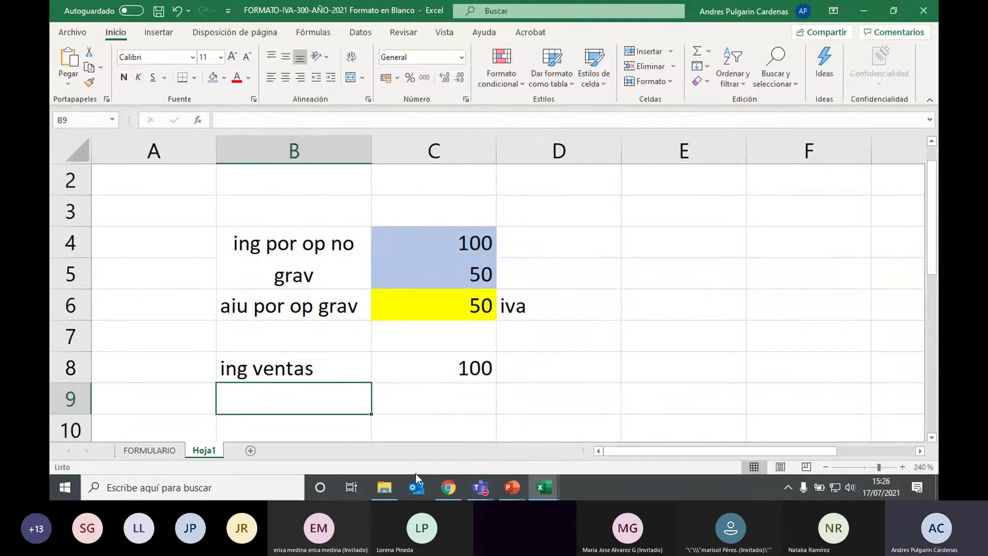
- Enter the sales returns row with "(-) Dev vtas" in B9 and 10 in C9
text(()
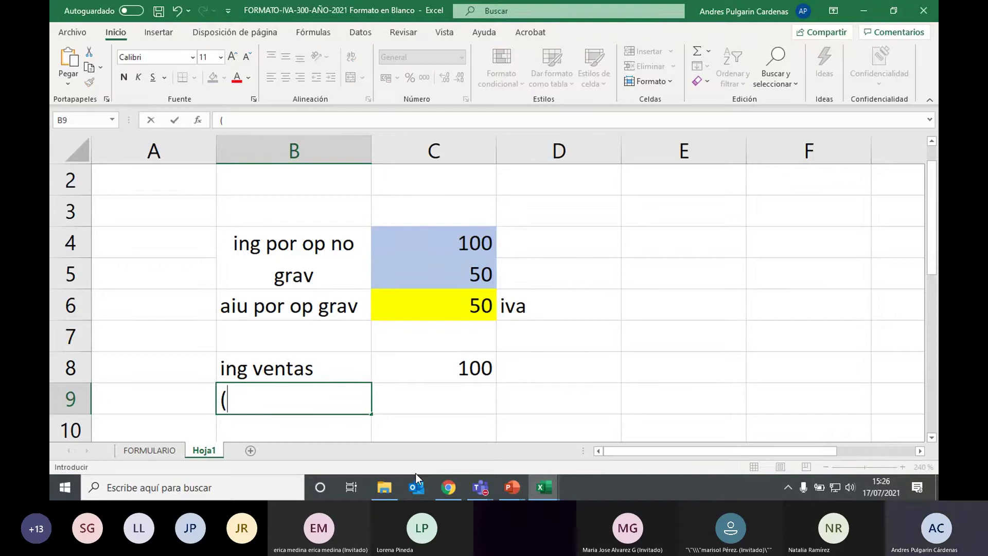
text(-) Dev t)
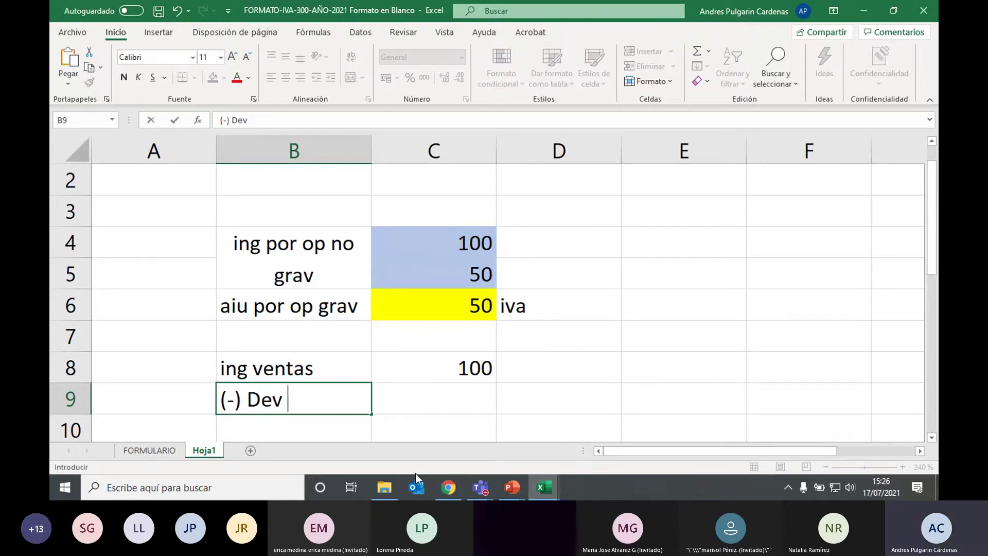
key(BackSpace)
text(cvta)
key(BackSpace)
key(BackSpace)
text(vtas)
key(BackSpace)
key(BackSpace)
key(BackSpace)
key(BackSpace)
key(BackSpace)
text(vtas)
key(Tab)
text(10)
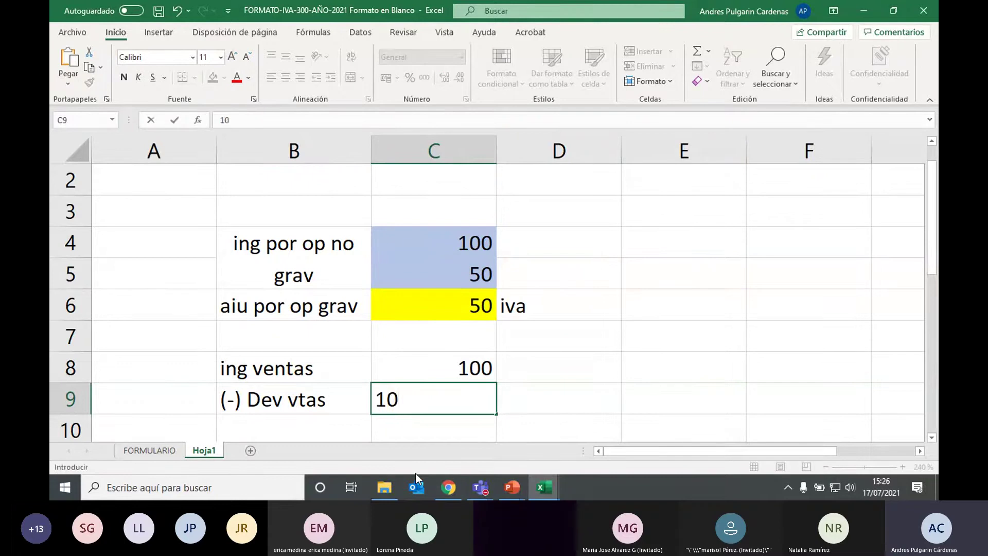
key(Return)
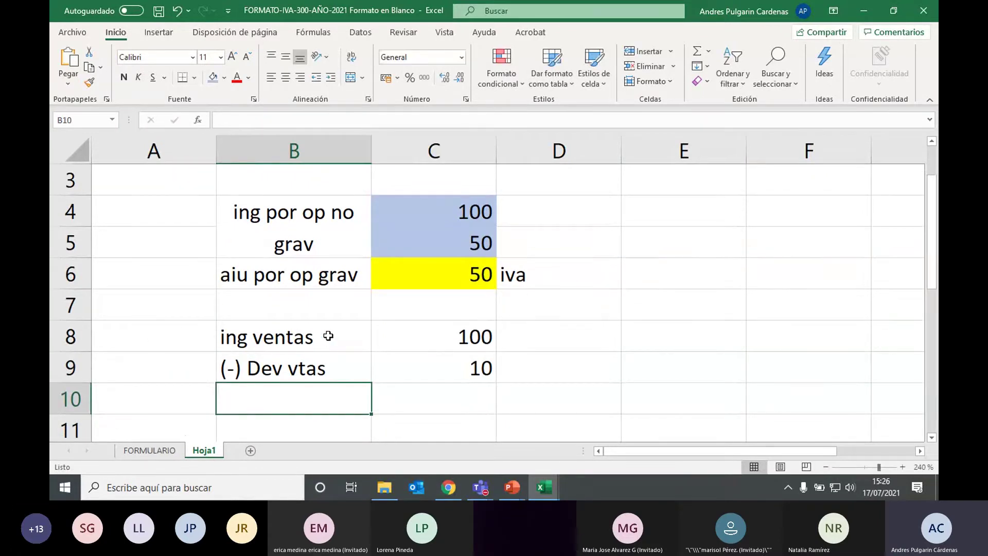
- Highlight the sales income row B8:C8 and the sales returns row B9:C9 to compare them
drag(311, 337, 436, 340)
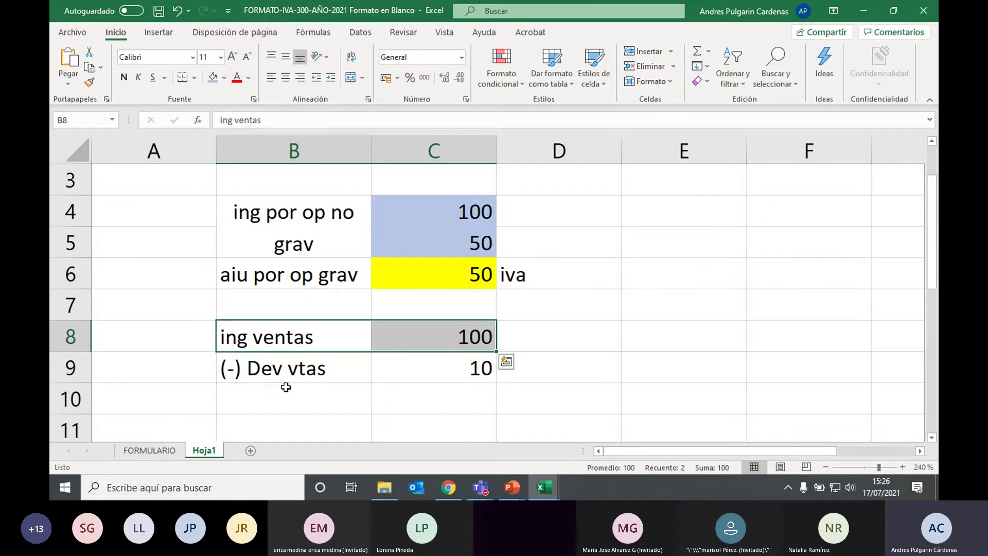
click(312, 367)
drag(312, 367, 392, 369)
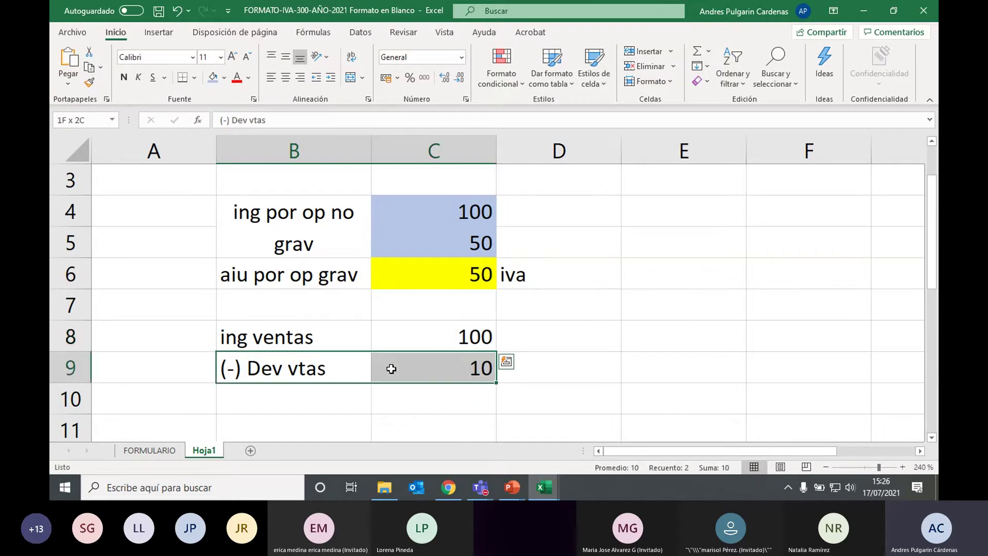
click(442, 413)
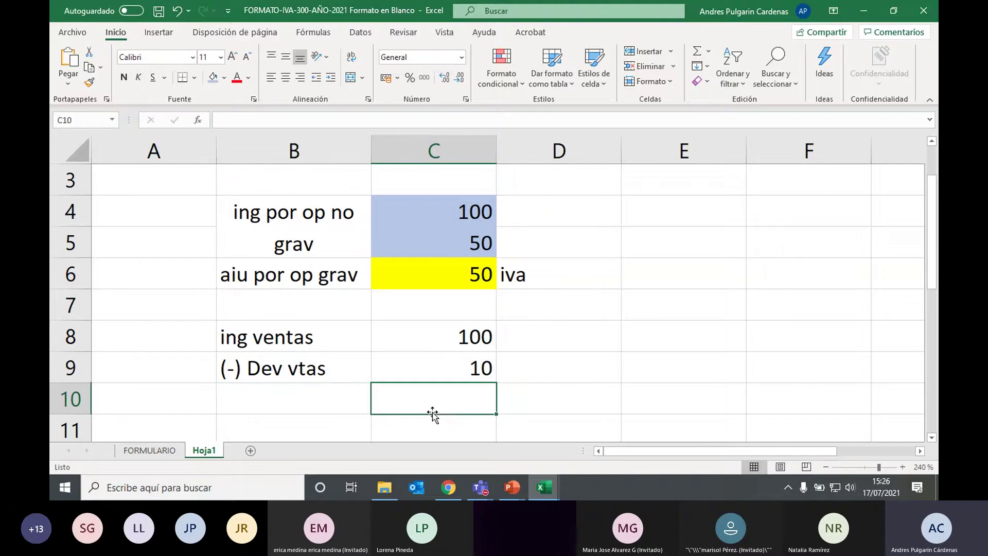
- Enter the net sales row with "Ing ventas" in B10 and 90 in C10
click(298, 403)
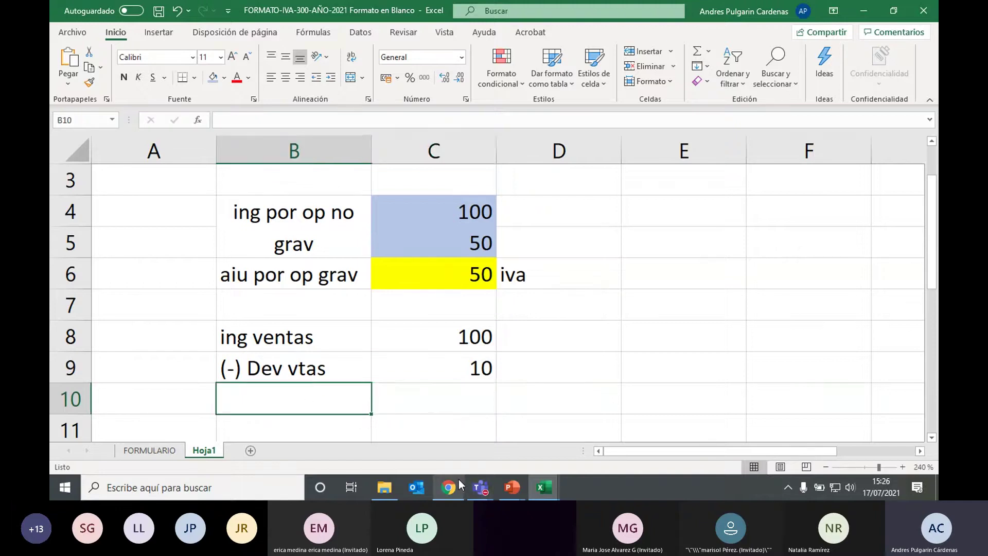
text(Ing v)
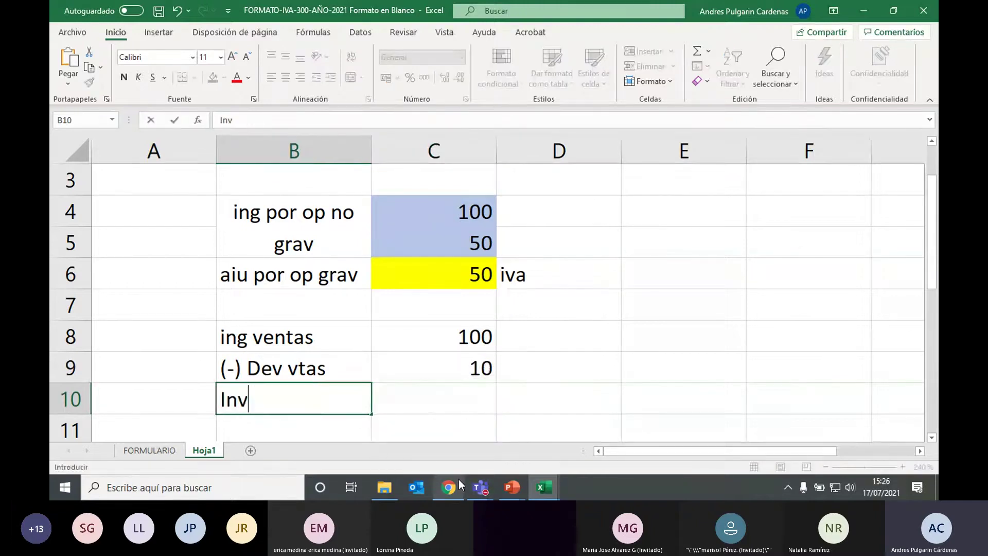
key(BackSpace)
text(g ventas)
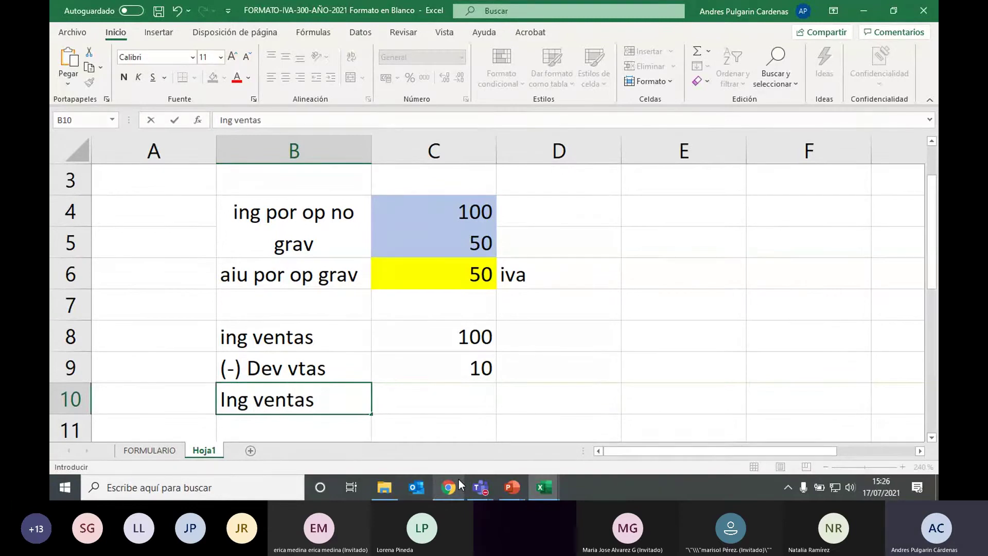
key(Tab)
text(90)
key(Tab)
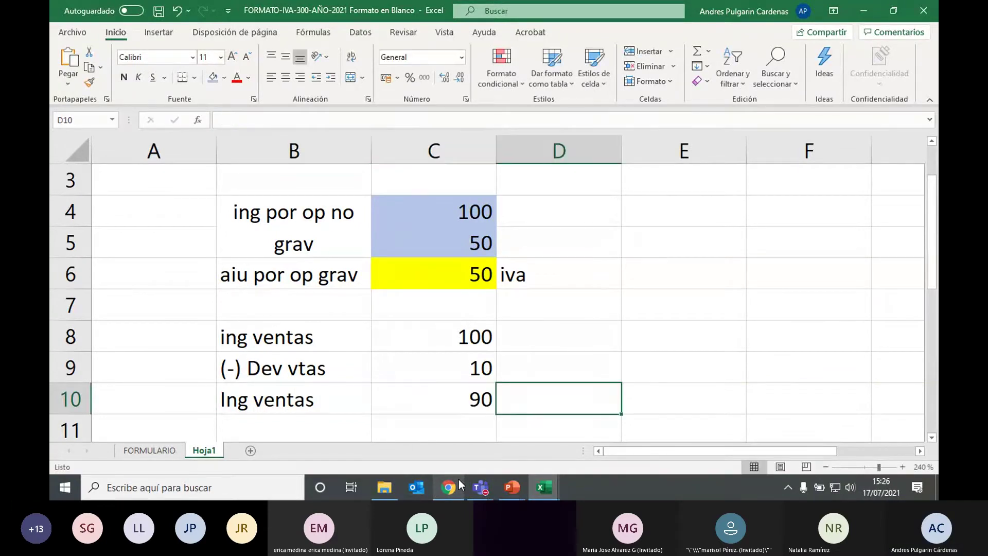
- Add the note "NO SE PUEDE HACER ESTO" in D10 and select the returns amount in C9
key(BackSpace)
key(BackSpace)
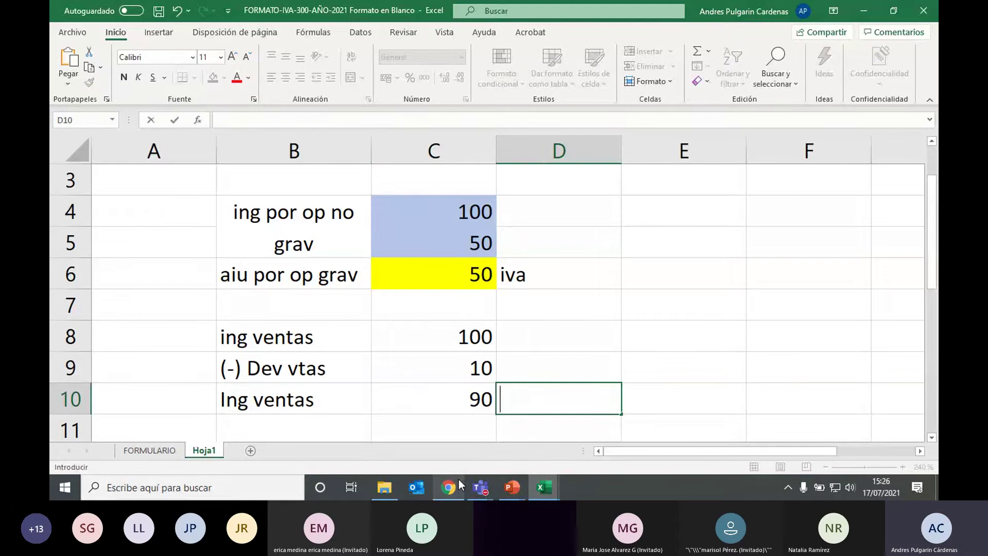
text(NO SE PUED)
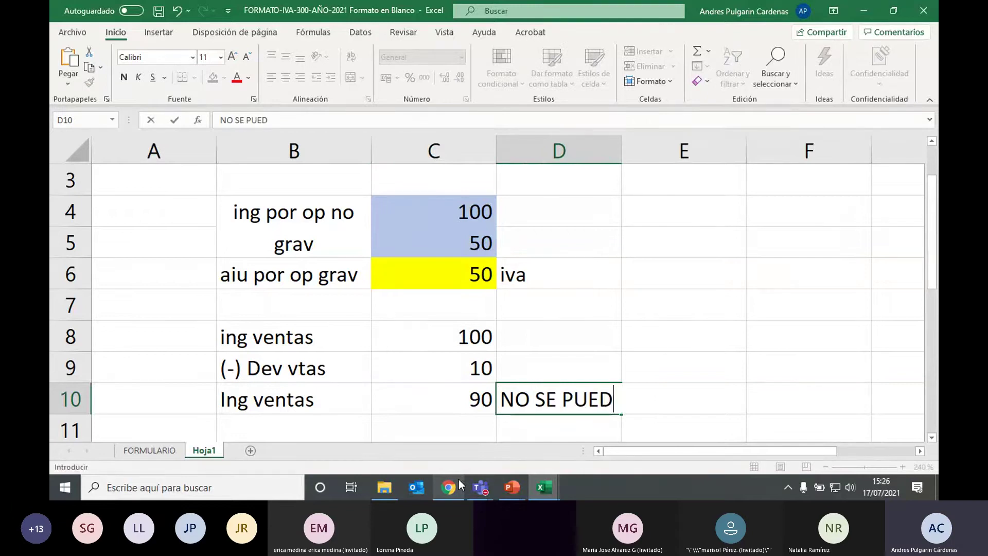
text(E HACER ESTO)
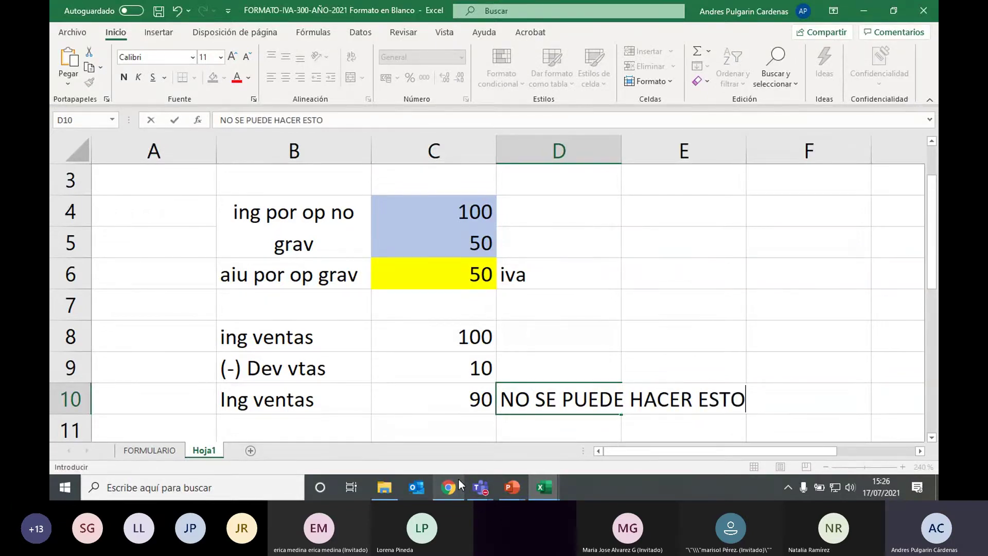
key(Return)
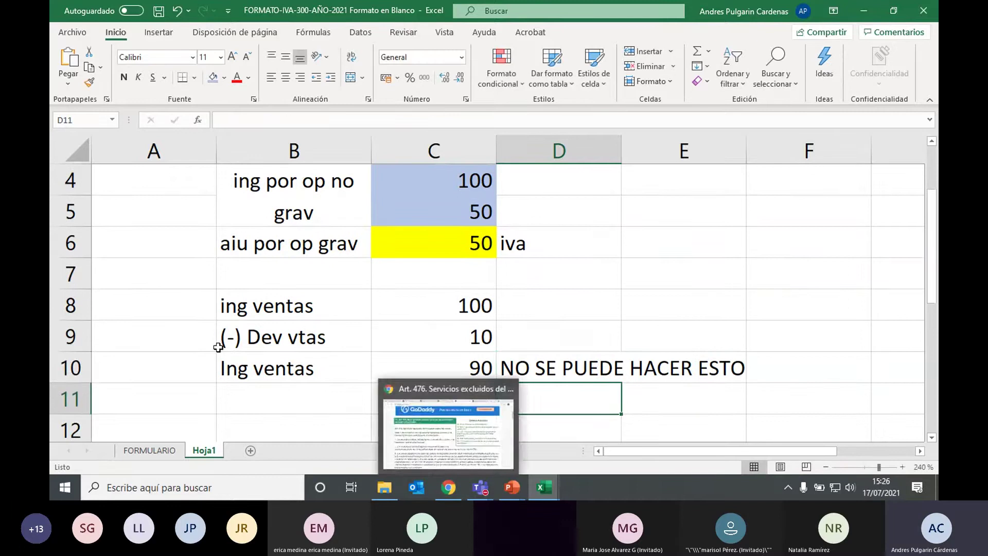
click(410, 336)
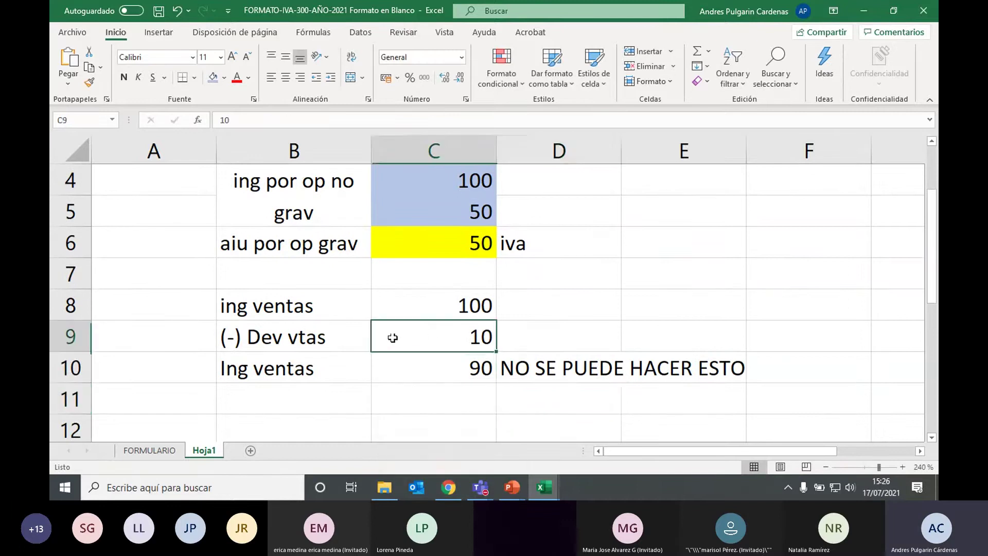
- Add a bottom border to the returns amount in C9
click(194, 78)
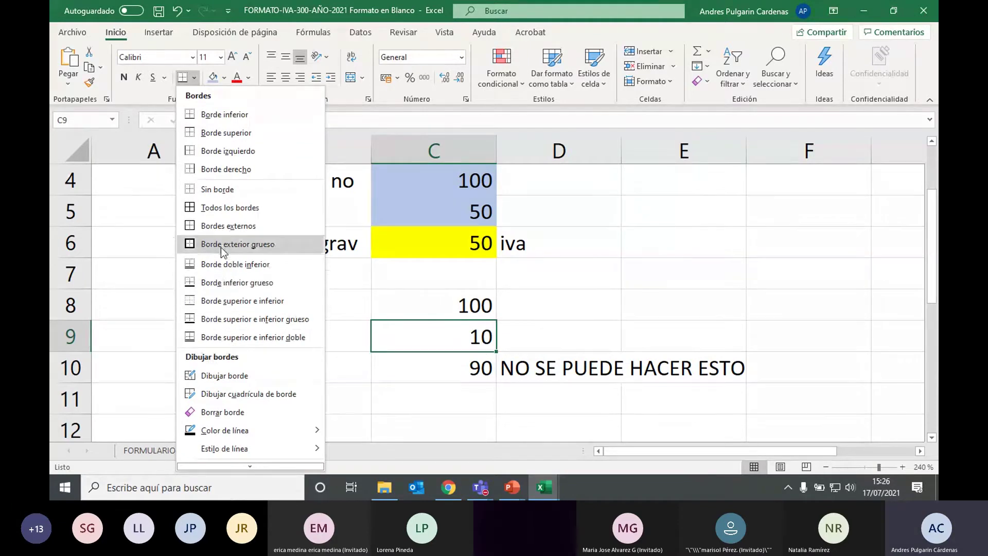
click(225, 114)
click(553, 331)
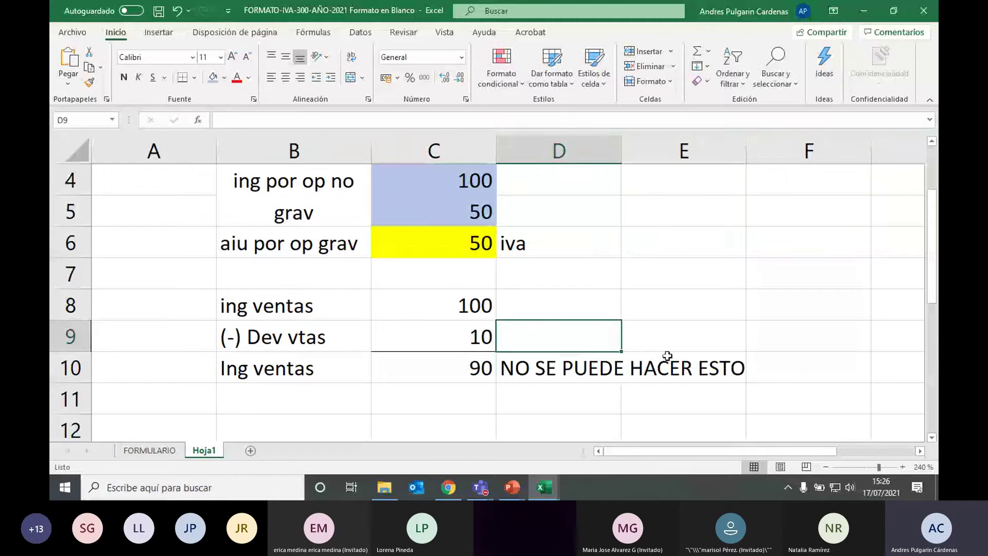
- Admit the participant waiting in the Teams meeting lobby and minimise the meeting window
click(754, 324)
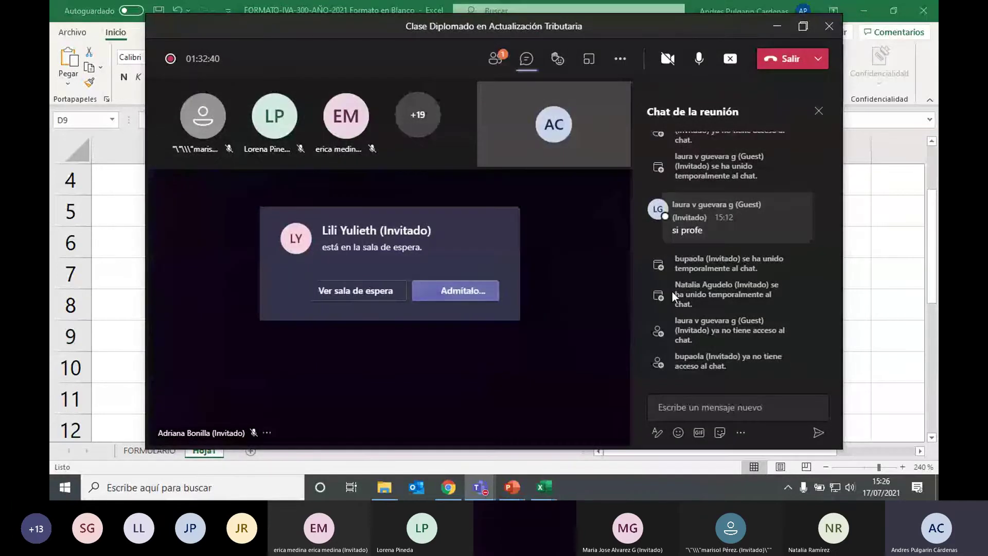
click(778, 26)
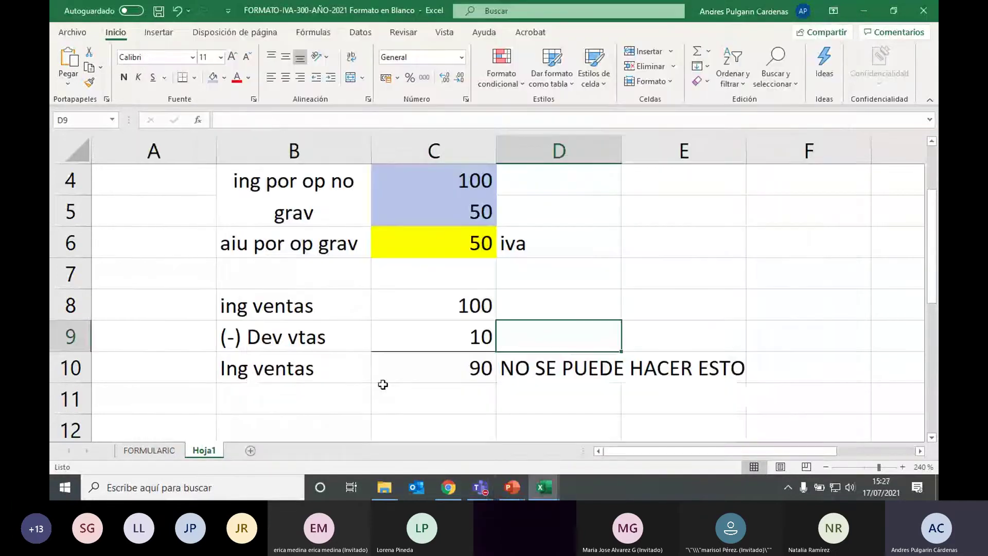
- Walk through the sales income, sales returns and net sales rows in B8:C10 by selecting their cells
click(286, 310)
click(419, 307)
click(277, 310)
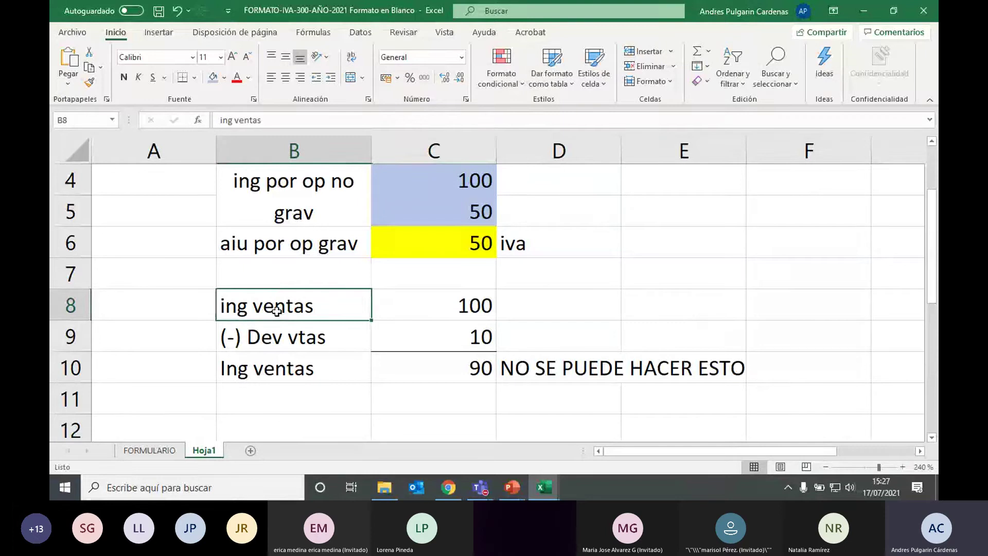
click(424, 308)
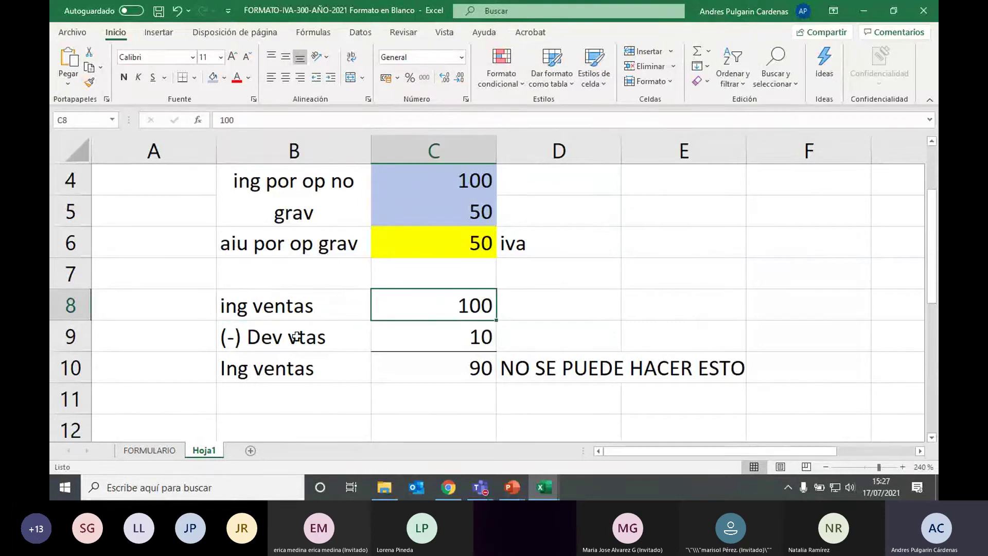
click(394, 338)
click(283, 363)
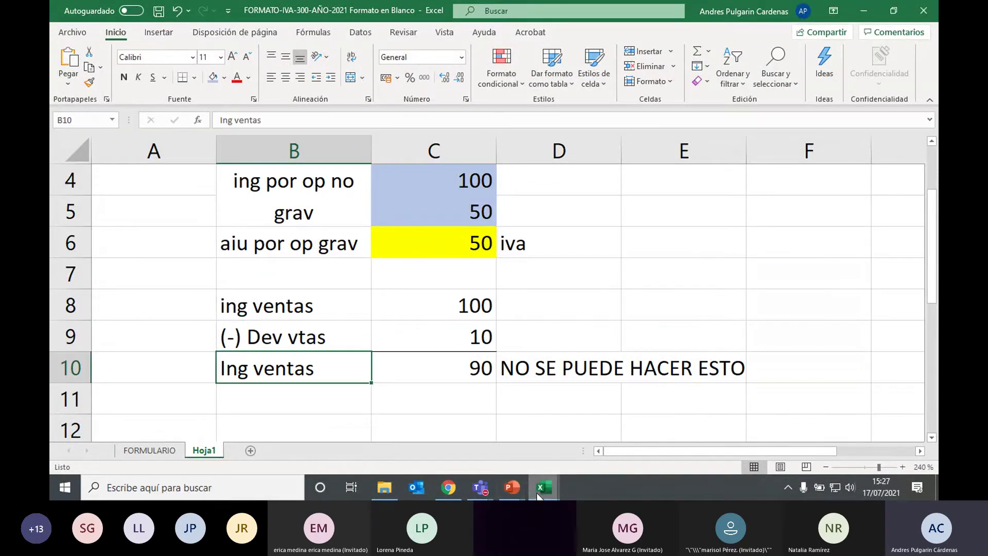
- Show line 28, operations taxed at the general rate, on the FORMULARIO sheet and select its amount cell
mouse_move(539, 495)
click(510, 432)
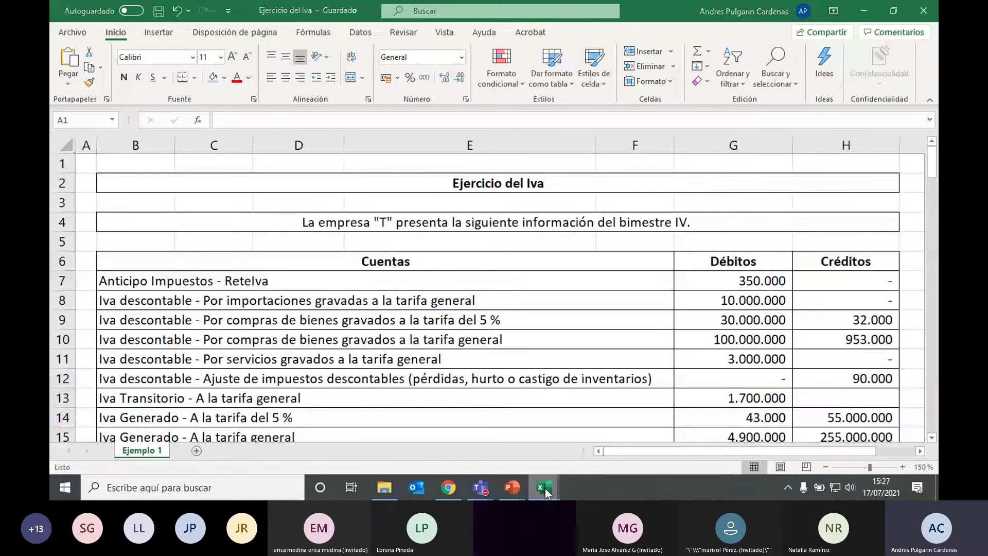
key(alt+Tab)
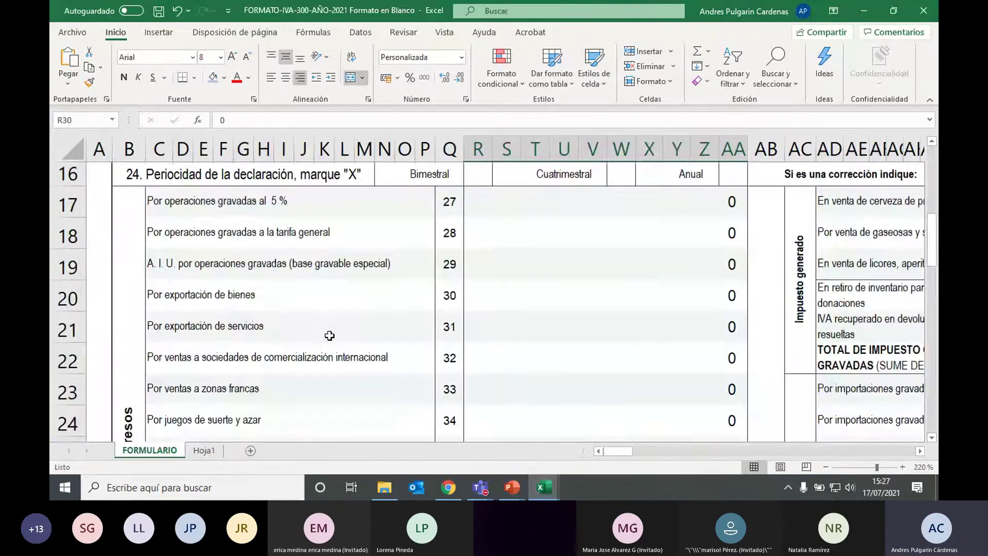
scroll(226, 302, up, 1)
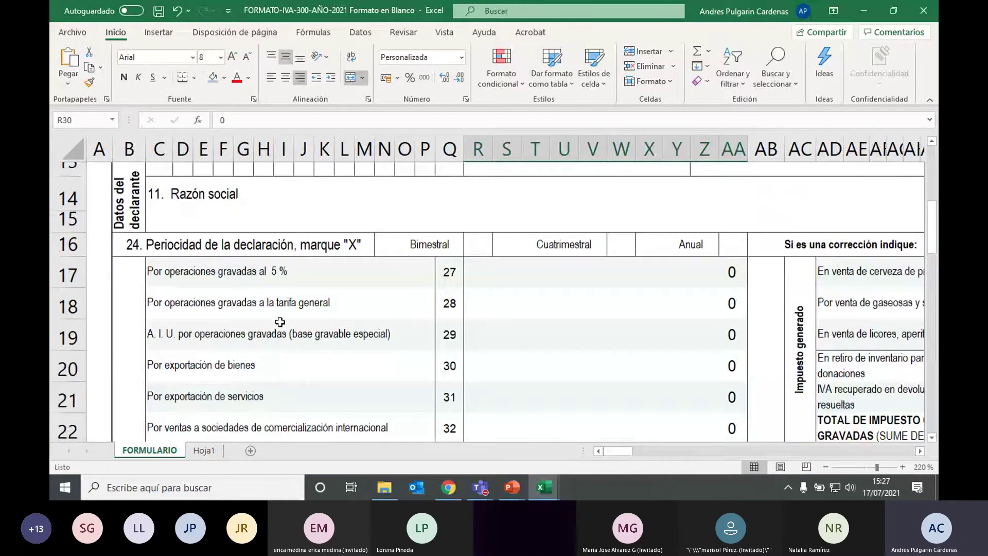
drag(273, 304, 535, 303)
click(587, 307)
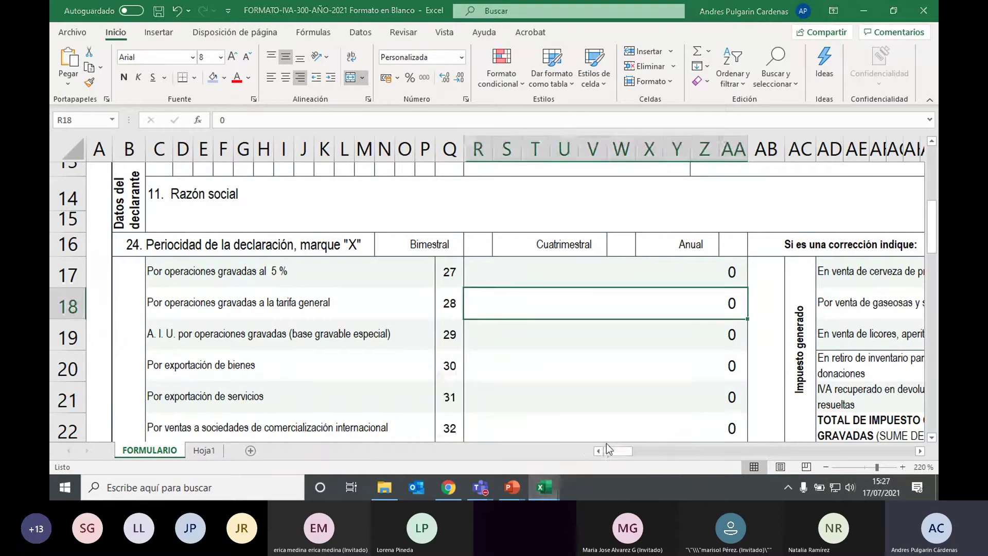
- Return to Hoja1 and highlight the sales income row B8:C8 and the sales returns row B9:C9
click(220, 455)
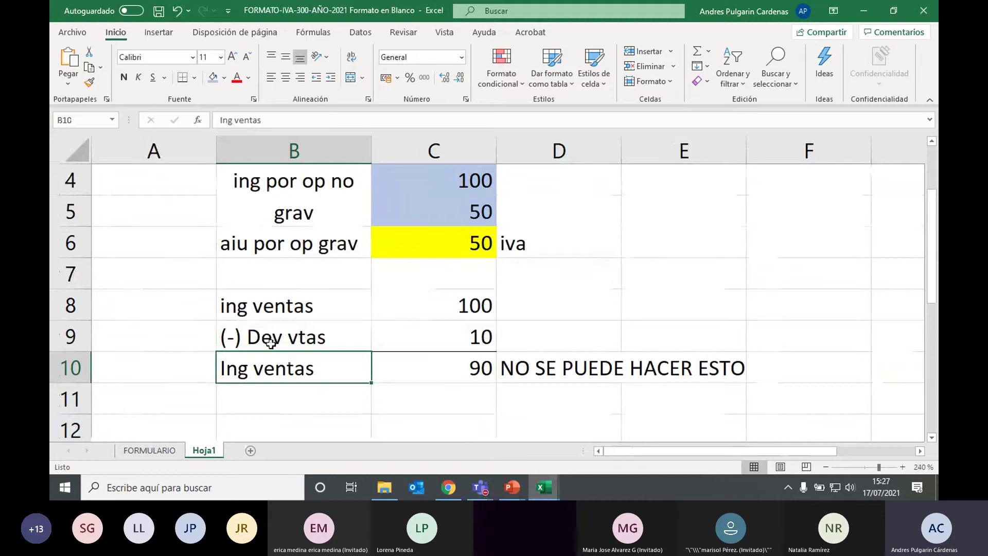
click(316, 305)
key(shift+Right)
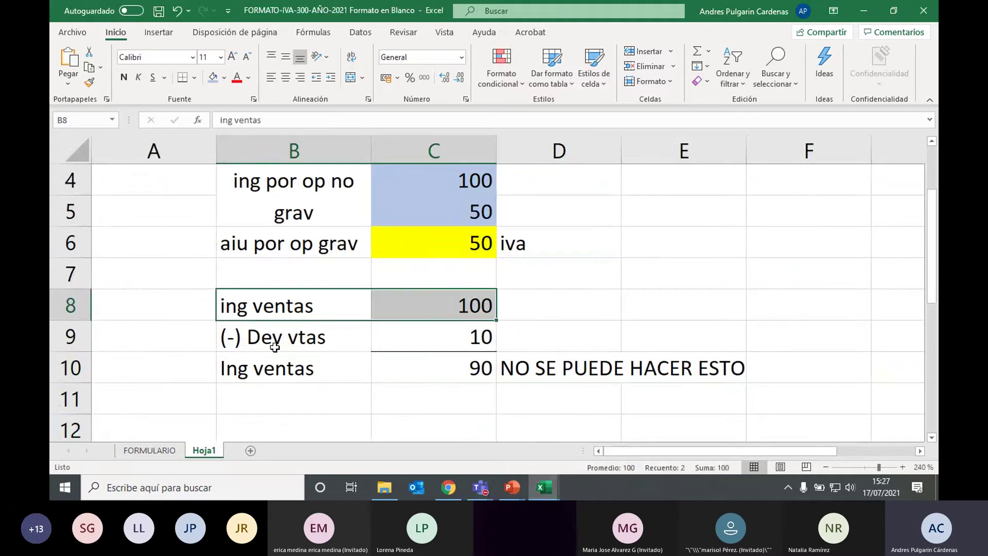
click(249, 338)
drag(250, 338, 451, 339)
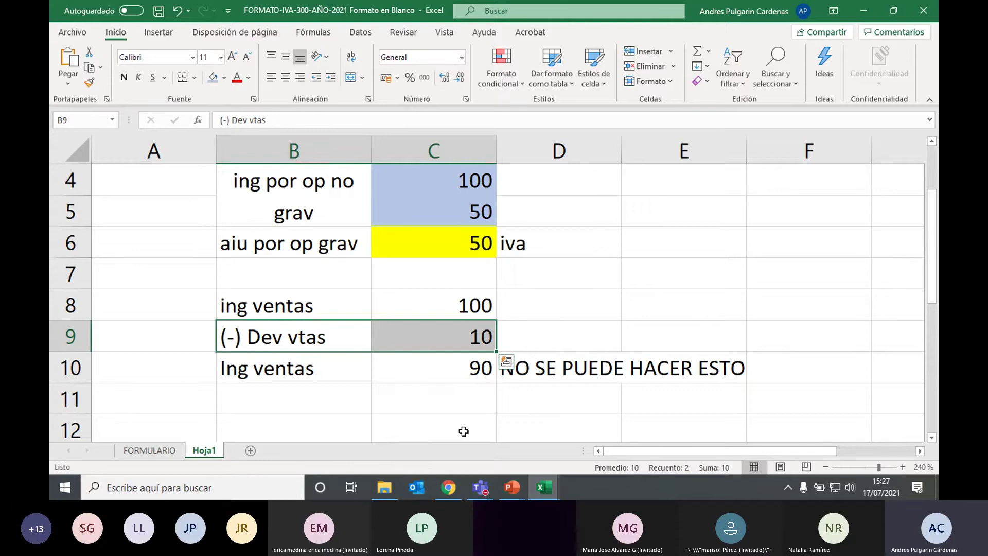
- Fill the net sales row B10:C10 with light orange and select the note in D10
click(437, 373)
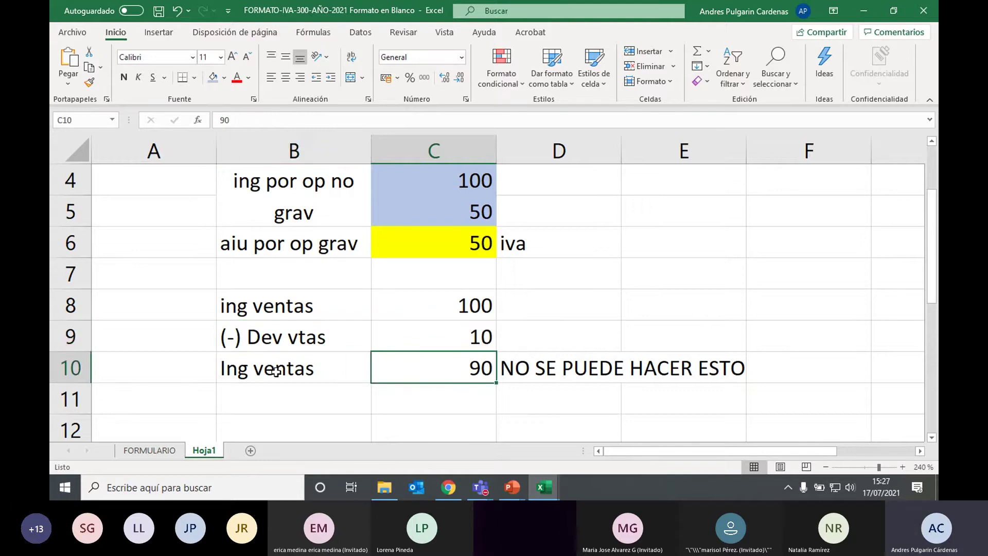
drag(276, 372, 457, 362)
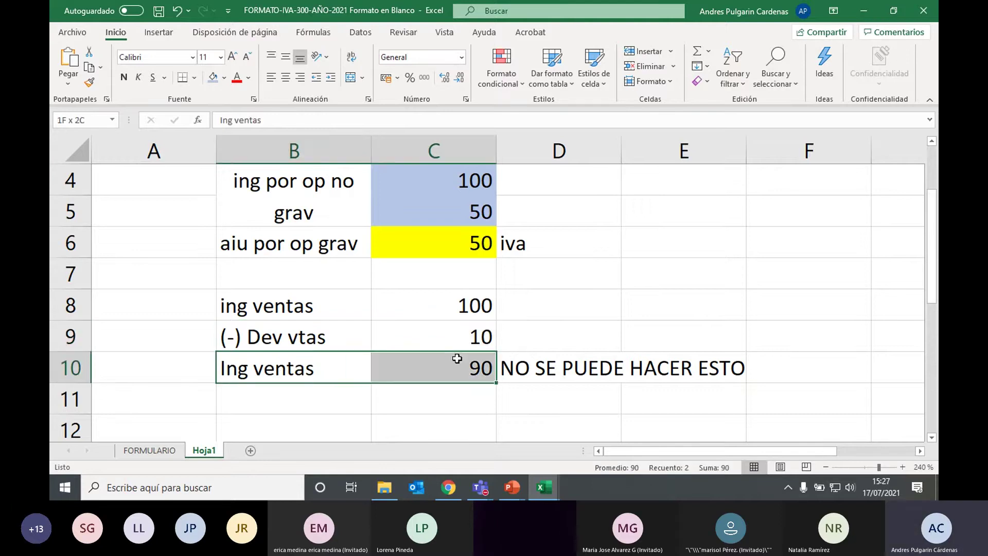
click(225, 78)
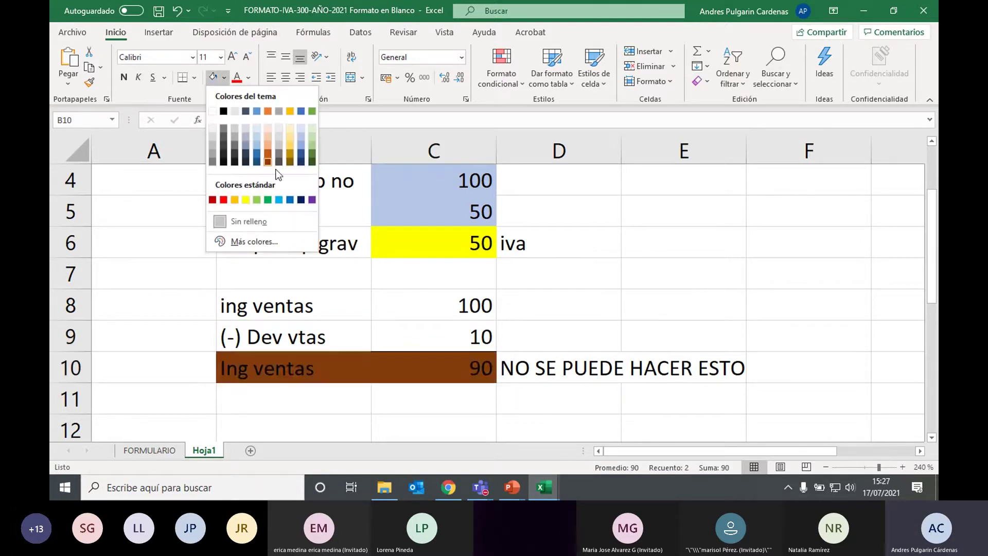
click(270, 137)
click(363, 368)
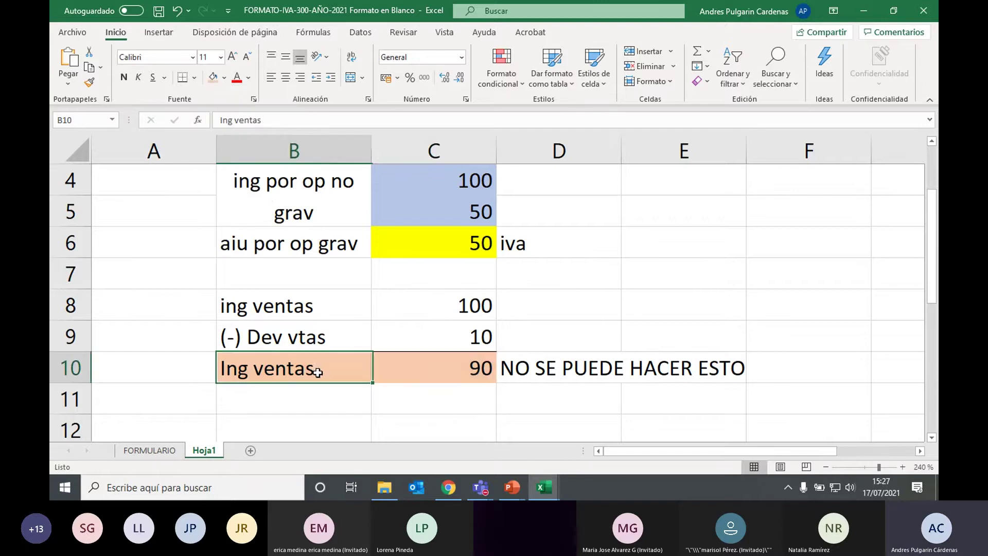
drag(425, 369, 326, 367)
click(561, 366)
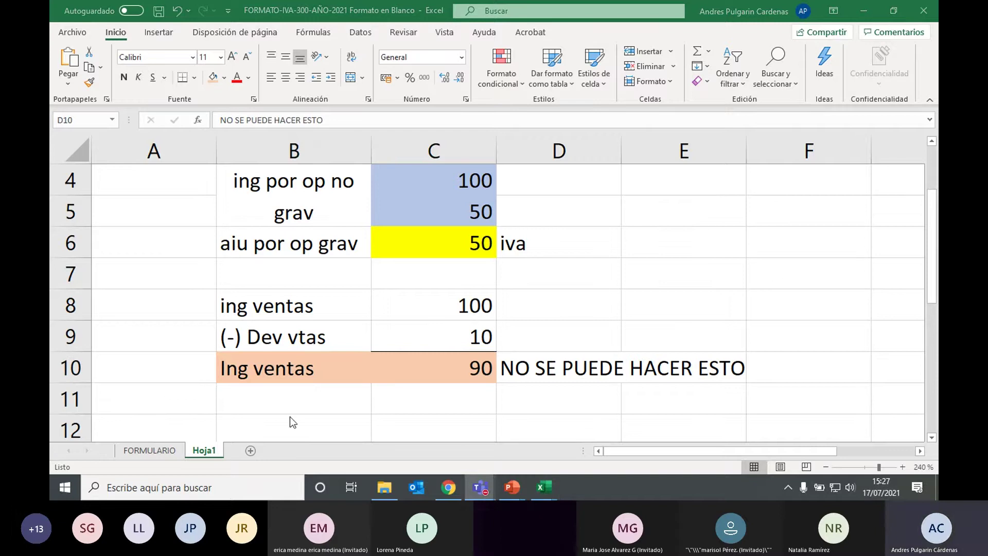
- Switch to the PowerPoint slide show and advance to the "Sección Compras e Importaciones" slide
mouse_move(516, 487)
click(547, 406)
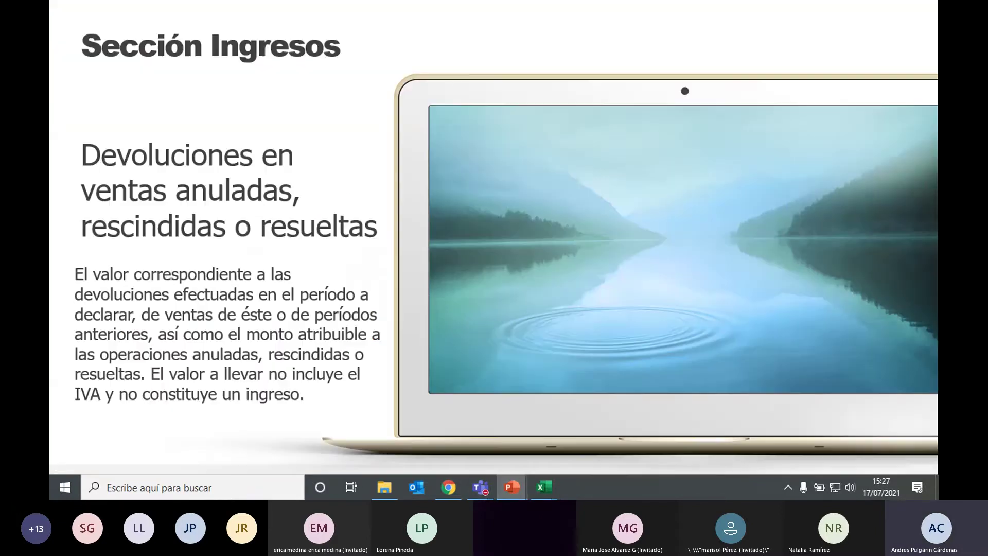
key(Right)
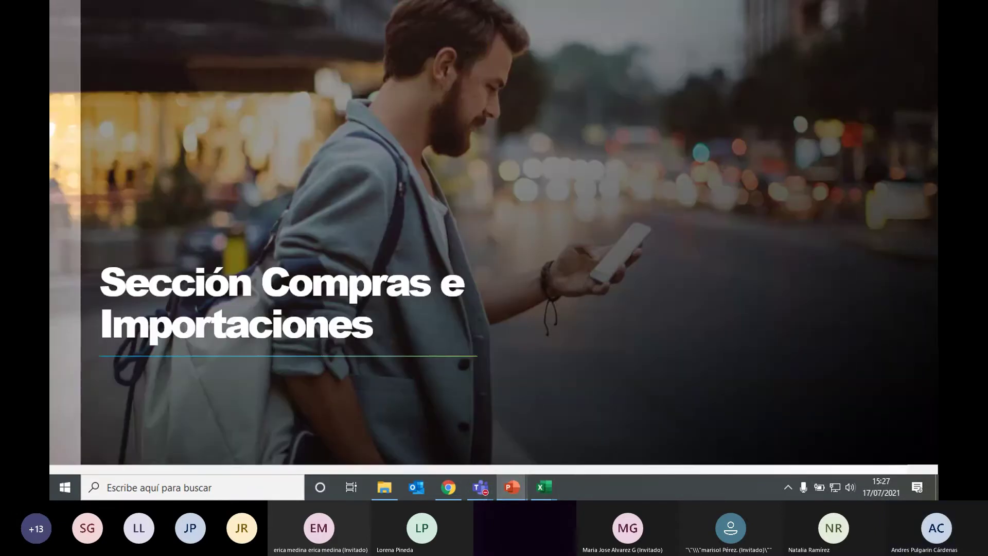
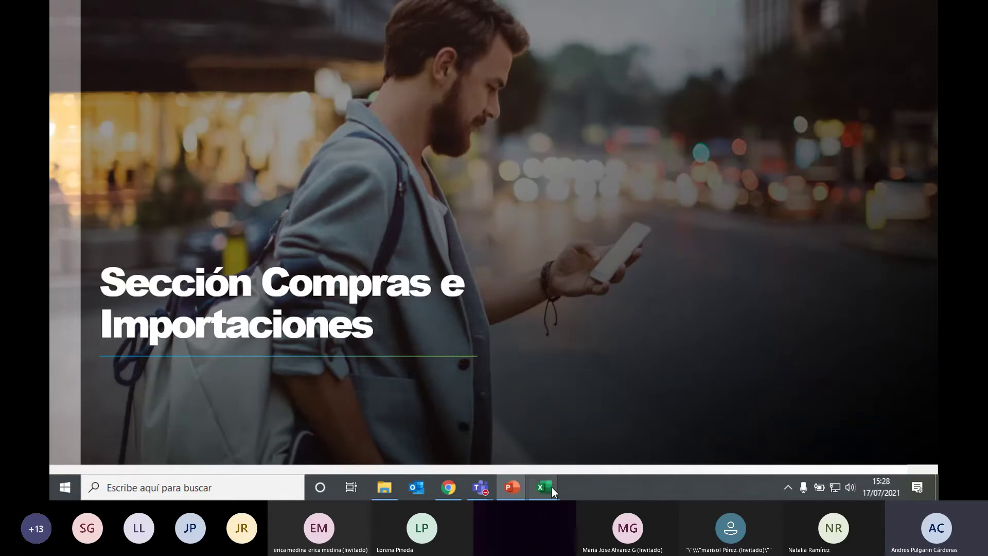
- Switch back to the Excel form workbook and review the income lines on the FORMULARIO sheet, highlighting lines 33 to 37
mouse_move(553, 487)
click(592, 427)
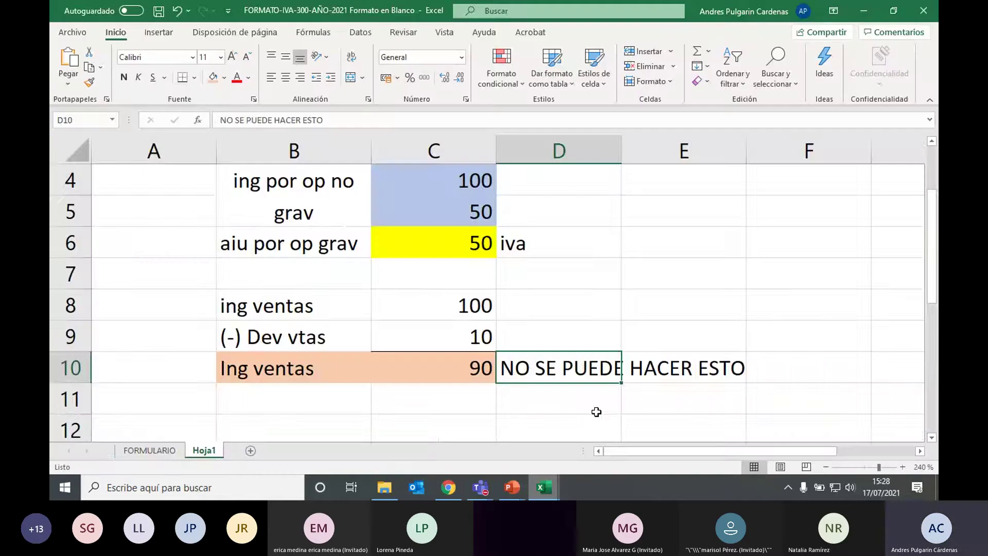
click(150, 451)
scroll(312, 359, down, 2)
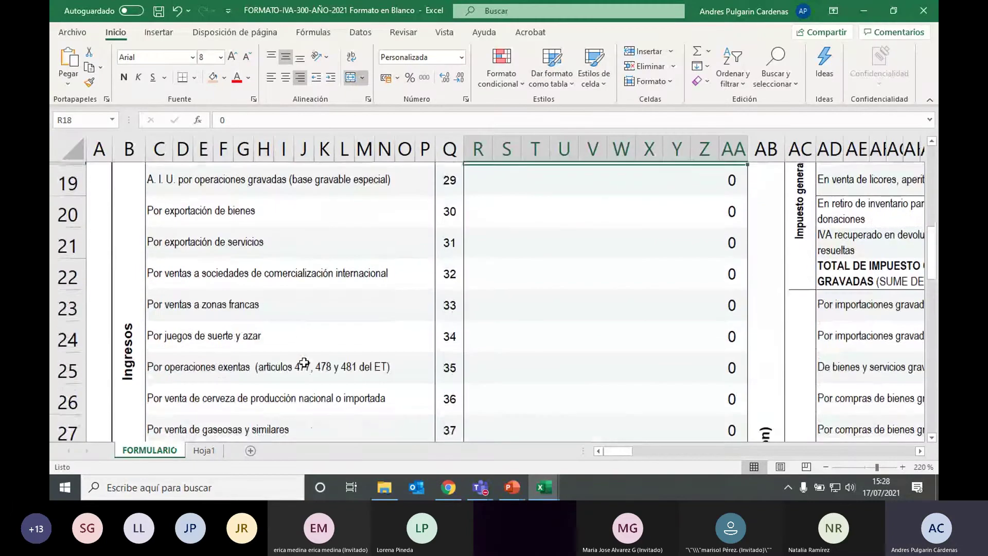
drag(155, 305, 210, 413)
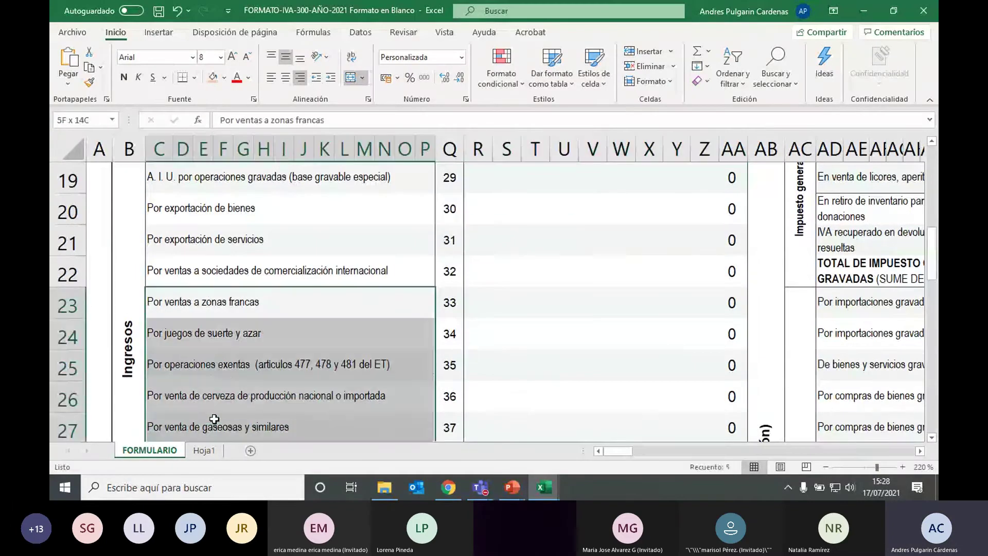
scroll(242, 362, down, 1)
scroll(242, 362, down, 2)
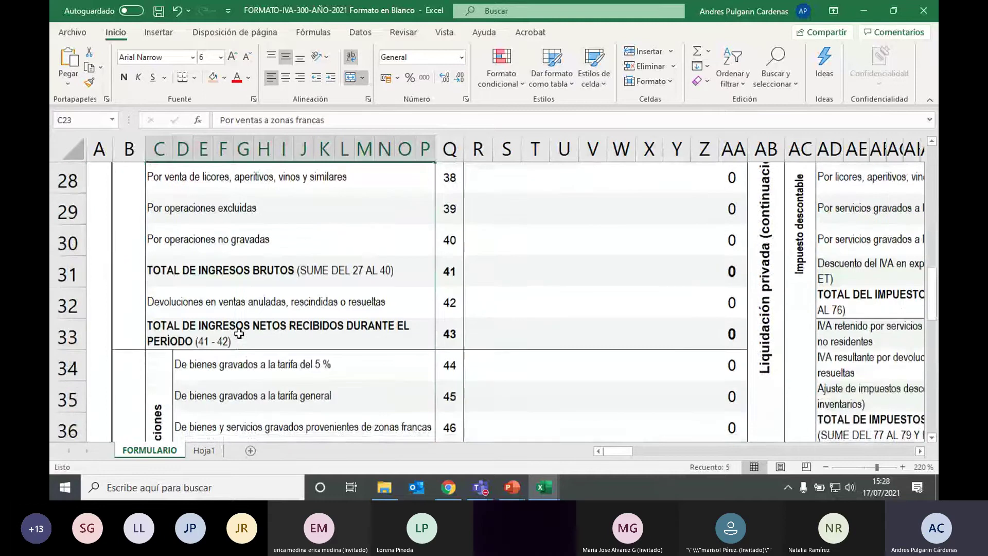
- Point out the sales returns line 42 and the total net income line 43 by selecting their labels
click(247, 304)
scroll(268, 347, down, 1)
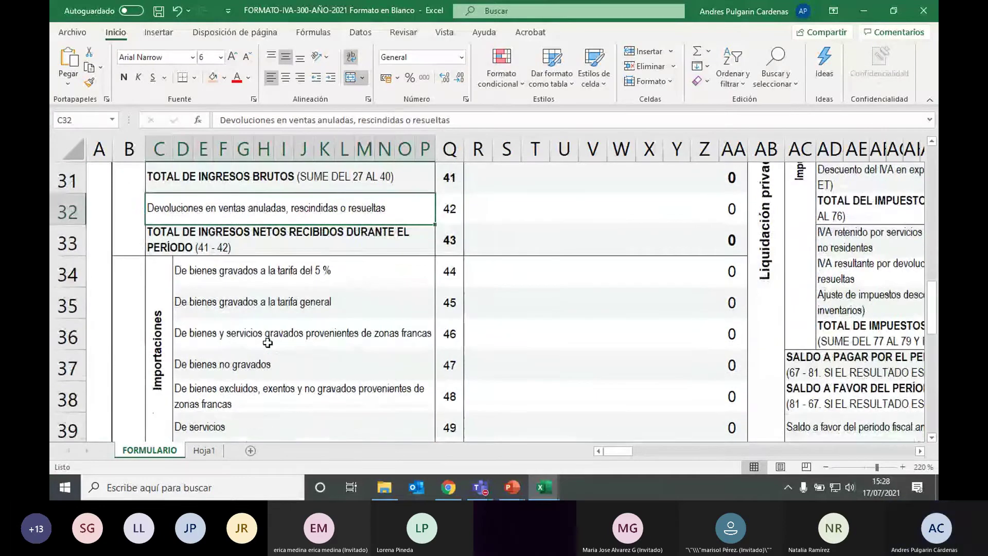
drag(420, 244, 507, 242)
click(224, 243)
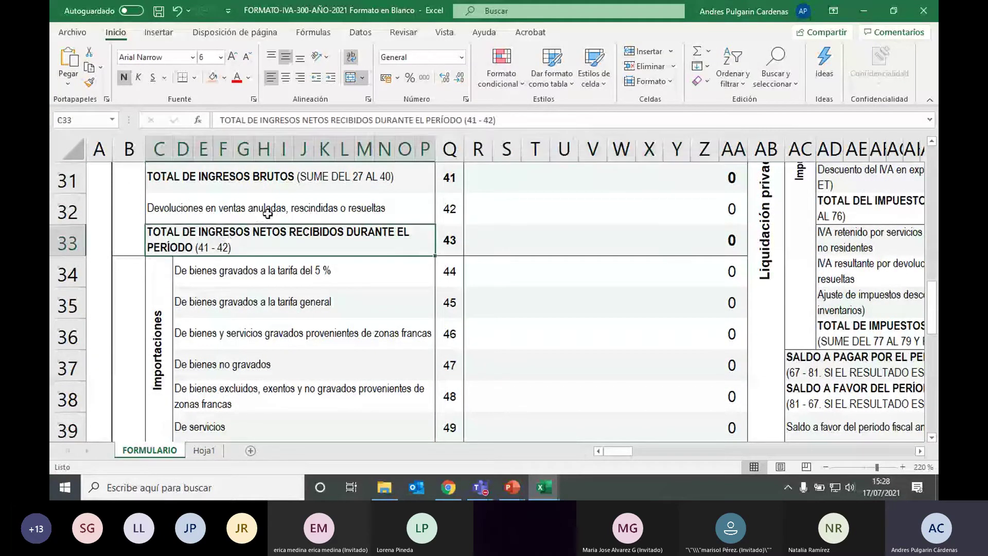
click(267, 211)
- Open the Teams meeting window, admit the waiting participant and minimise the window again
click(481, 487)
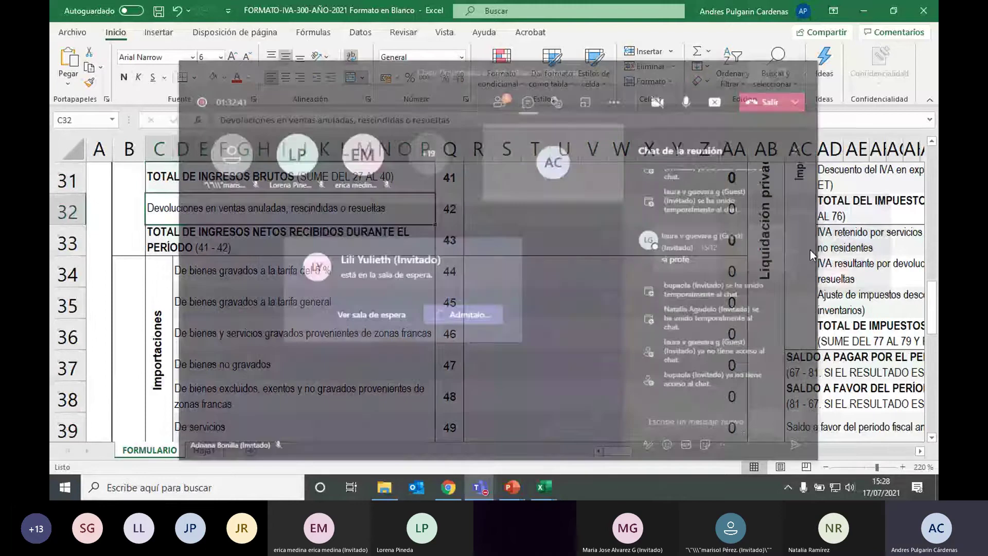
click(460, 291)
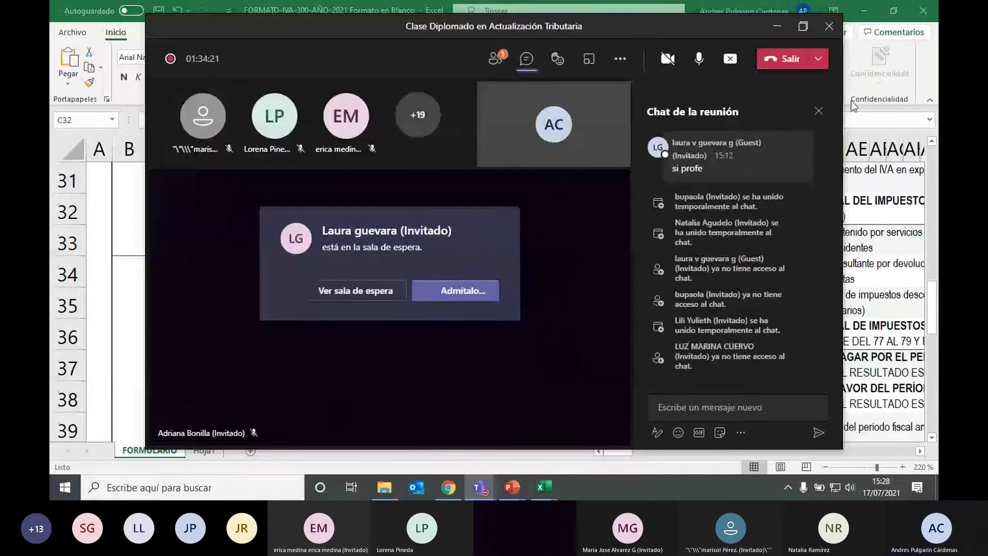
click(778, 32)
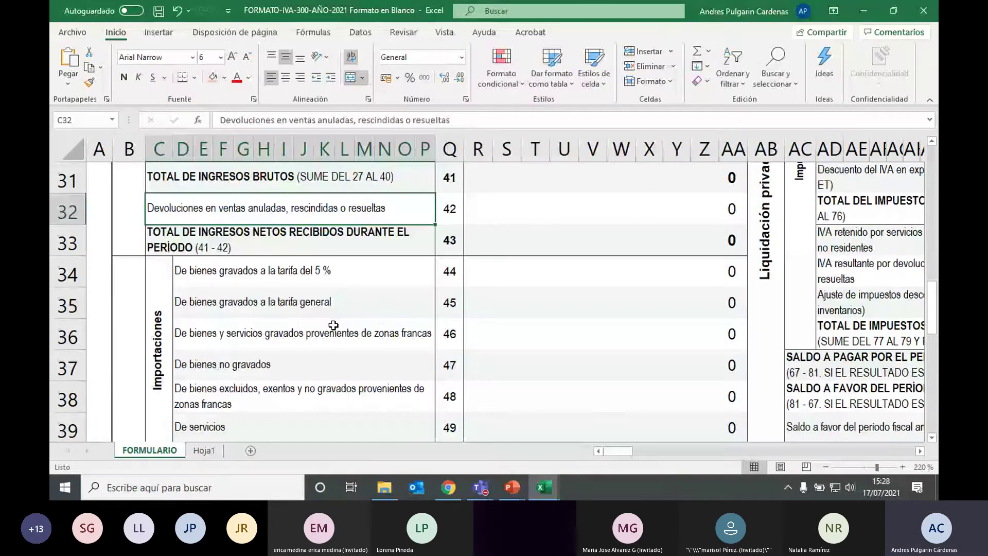
- Examine the Compras section of the form, highlighting the Importaciones block (lines 44 to 49) and the Nacionales block
scroll(332, 325, down, 1)
scroll(331, 326, down, 1)
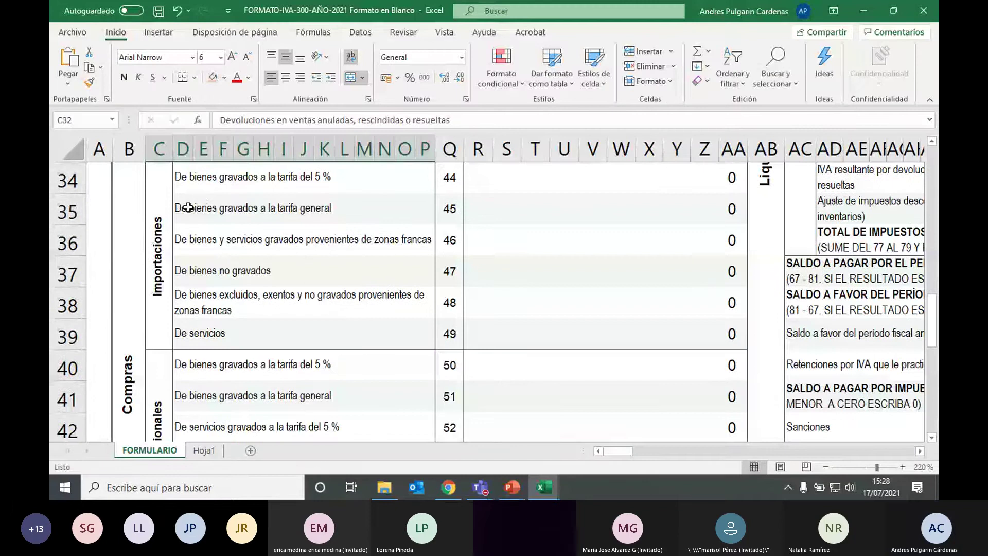
click(126, 354)
drag(157, 250, 603, 267)
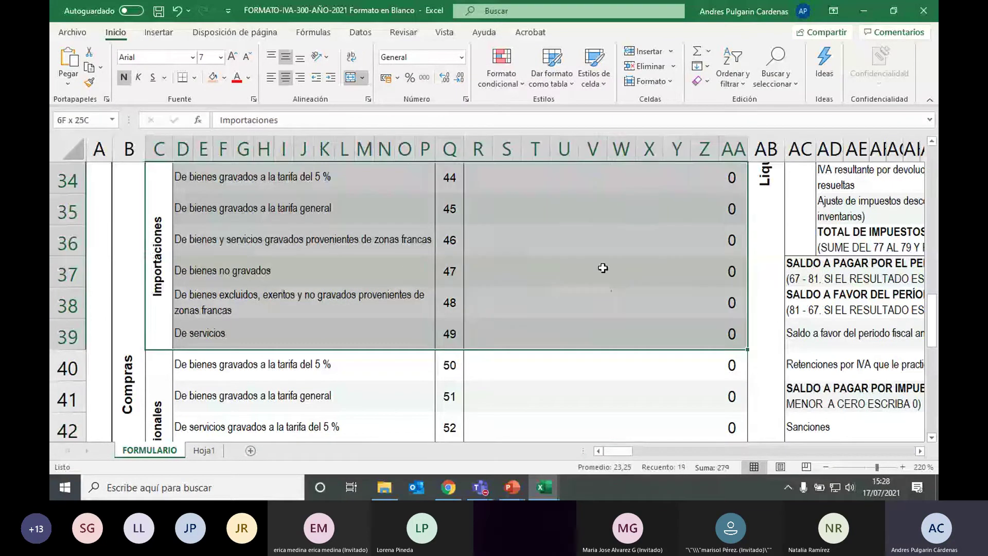
drag(158, 400, 511, 396)
scroll(487, 359, up, 1)
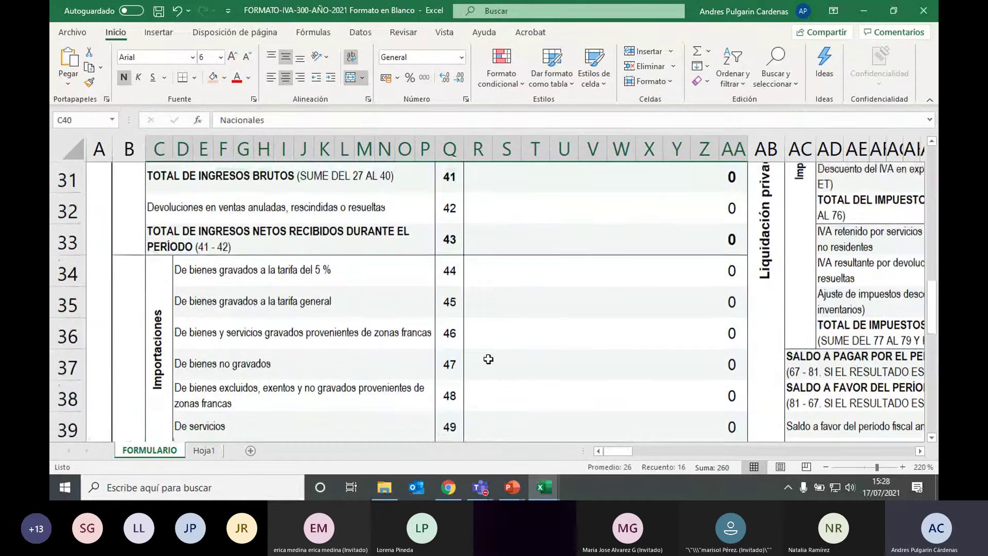
scroll(474, 359, down, 2)
scroll(466, 358, up, 1)
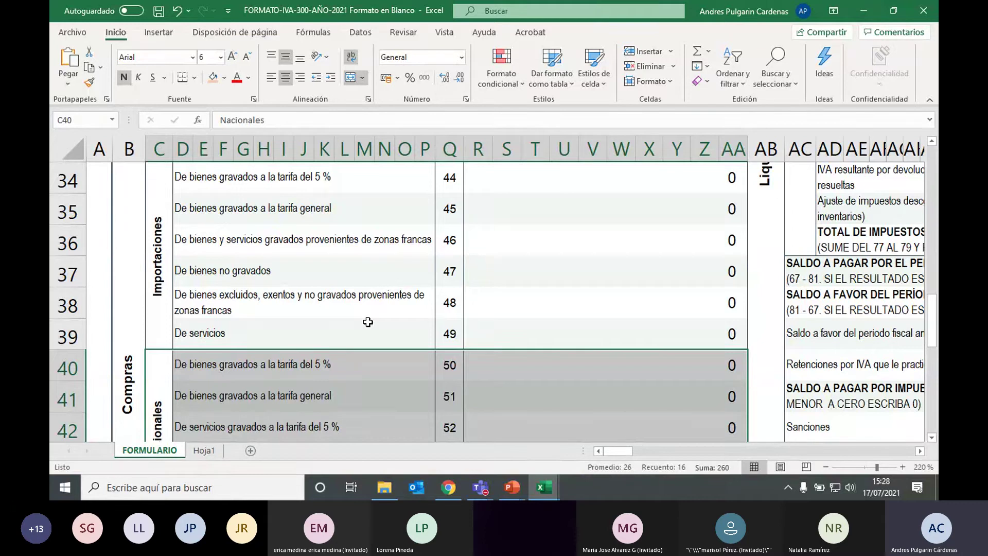
- Go through the Importaciones lines 44 to 49 one by one, selecting their labels or line numbers from 5 % goods to services
click(213, 178)
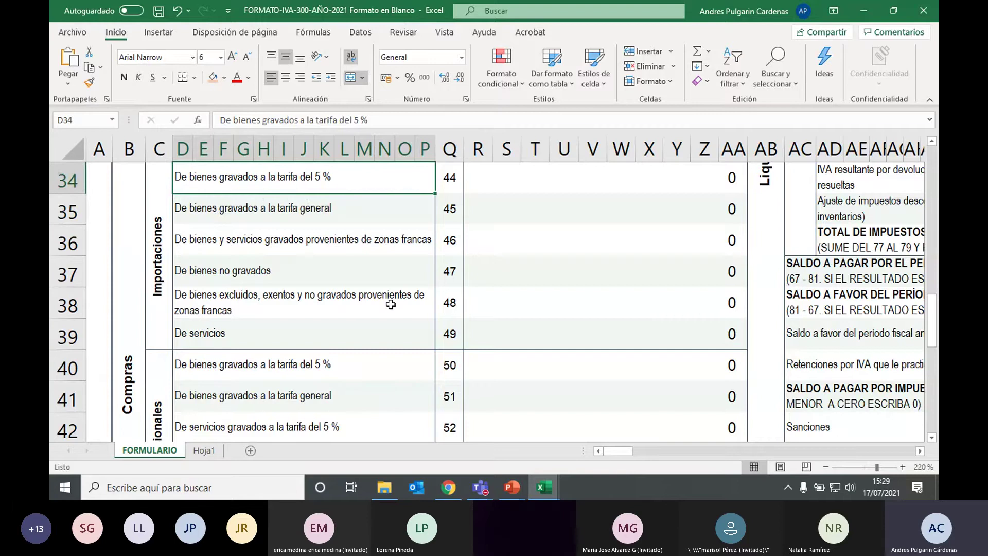
key(Right)
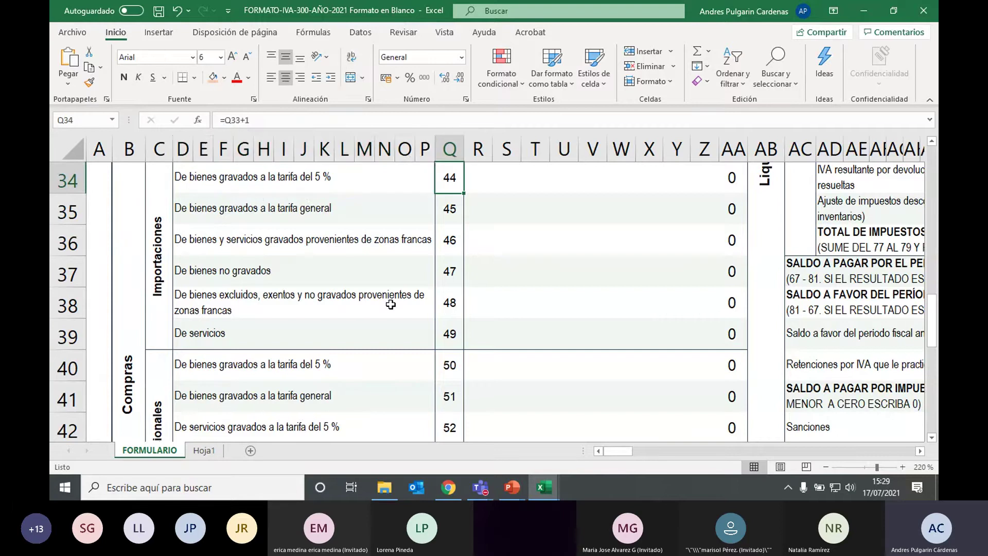
key(Down)
key(Left)
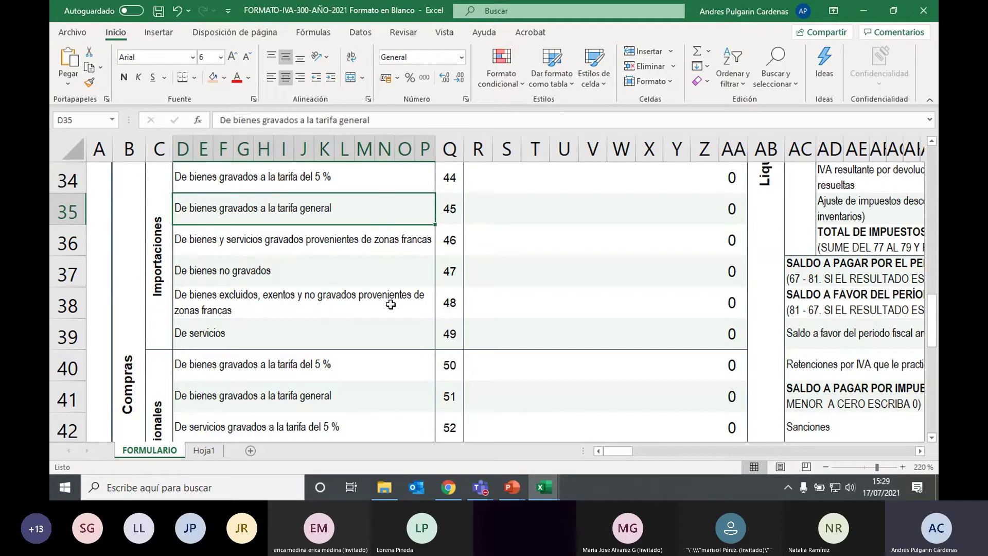
key(Right)
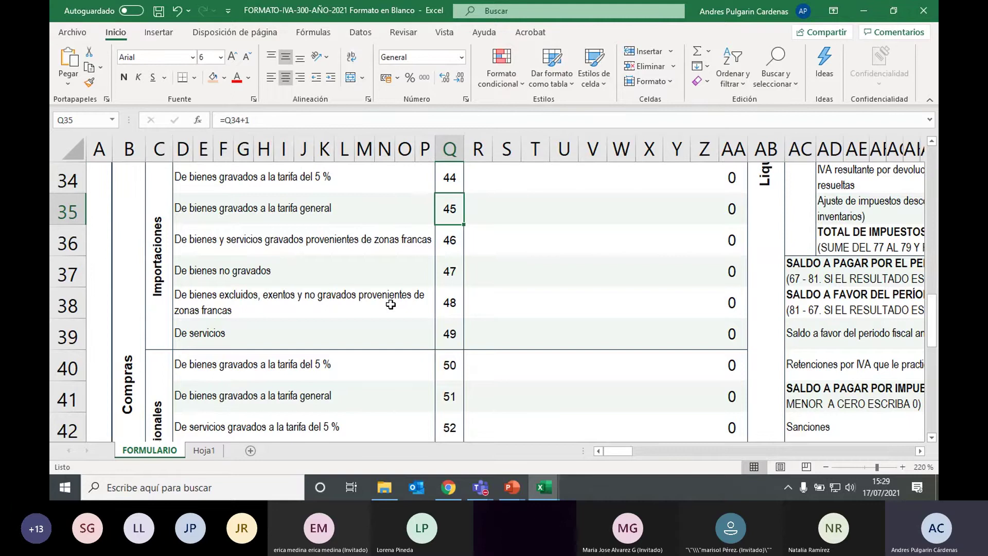
key(Down)
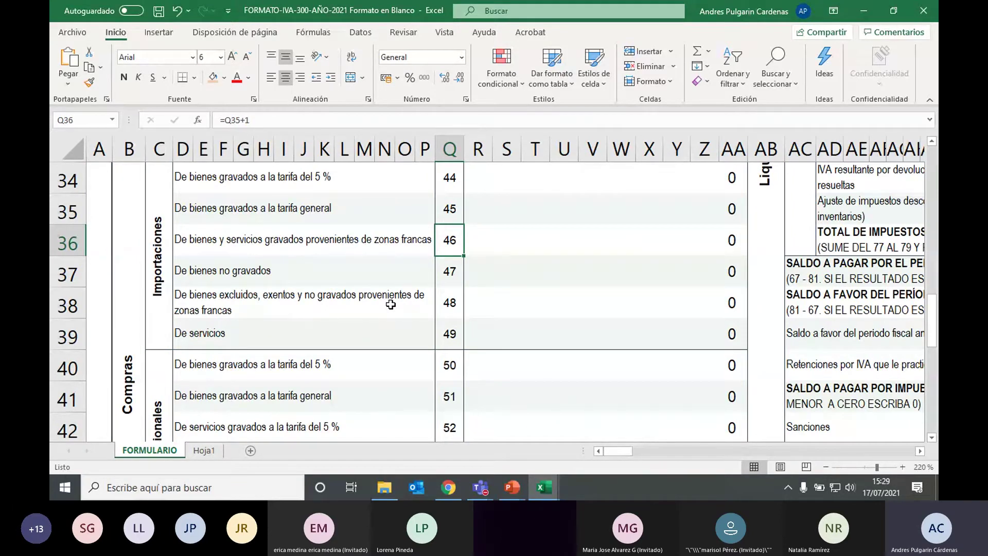
key(Down)
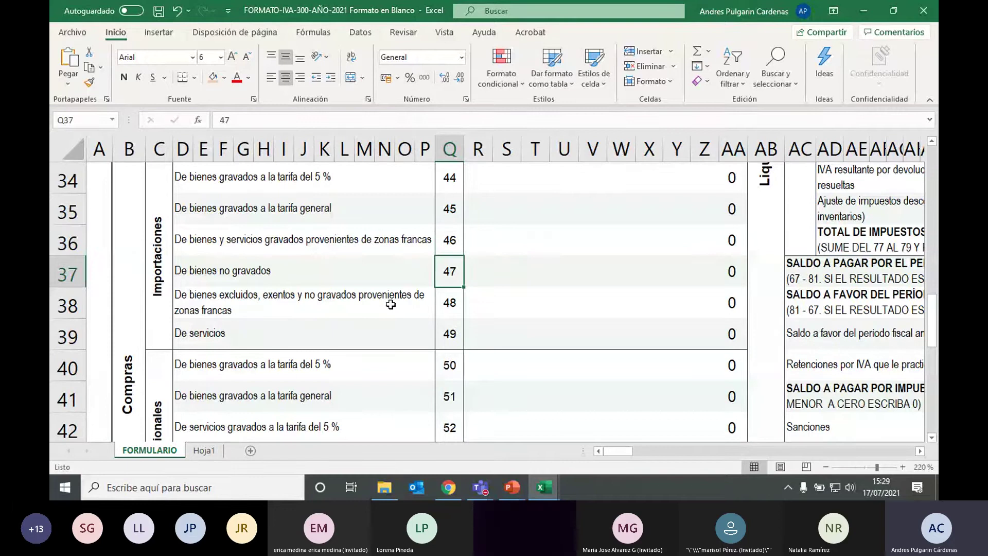
key(Down)
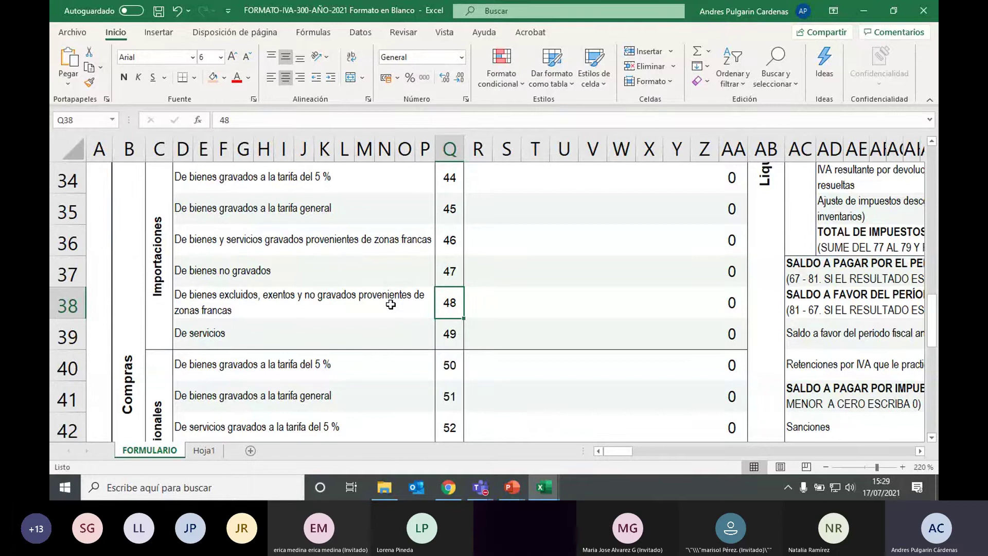
key(Down)
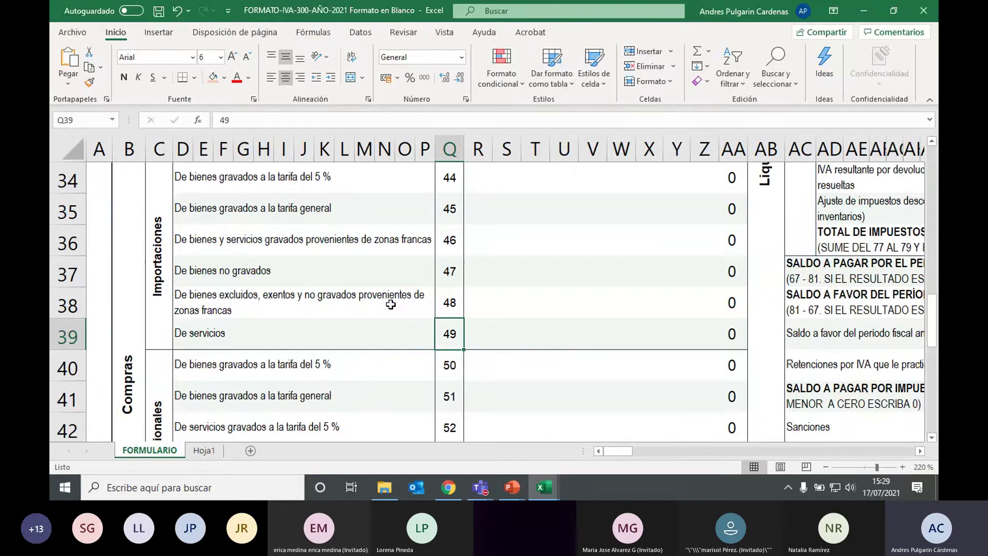
- Skim the Nacionales block by moving down and back up its line numbers from line 50
key(Down)
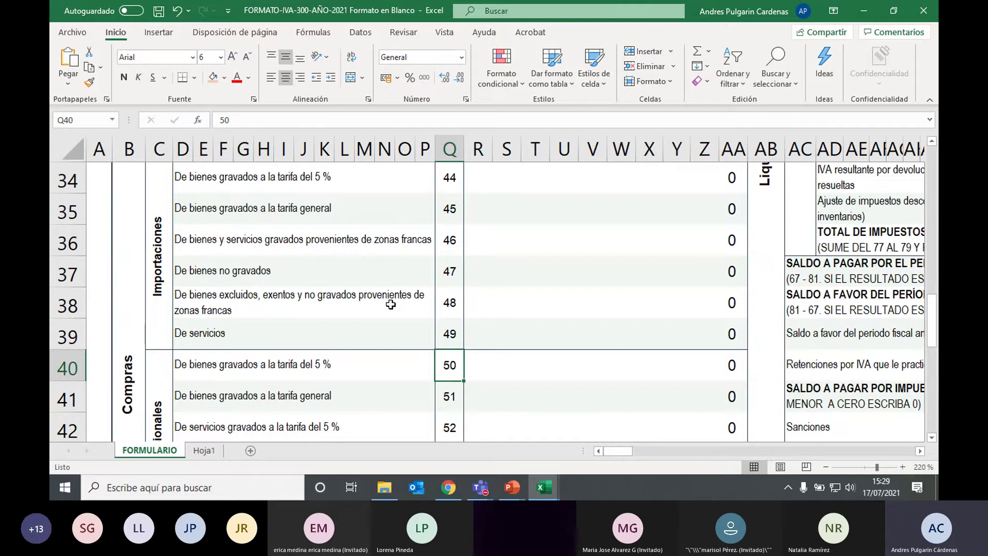
key(Down)
key(Down)
key(Down)
key(Down)
key(Up)
key(Up)
key(Up)
key(Up)
key(Up)
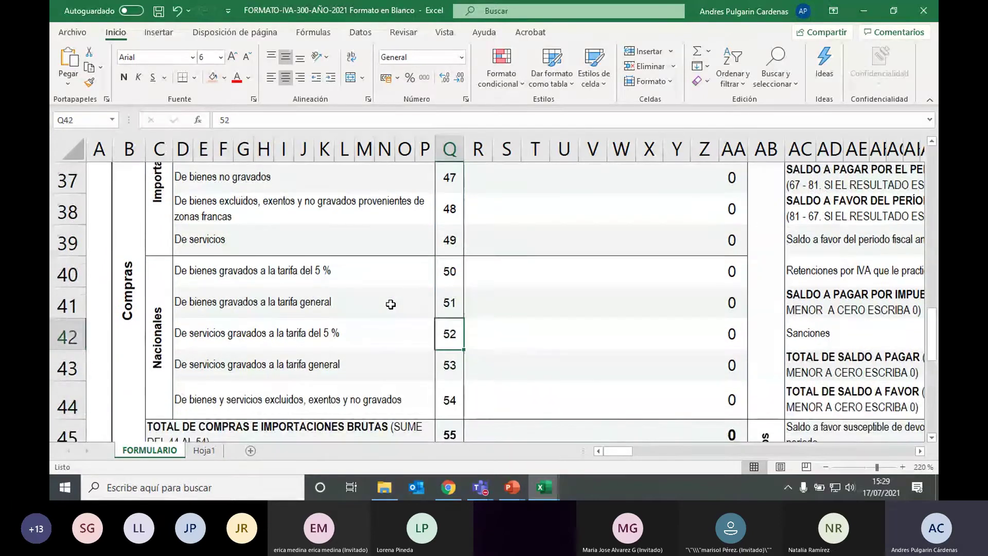
- Point out the Nacionales purchase labels down to excluded, exempt and non-taxed goods and services, and return to line number 50
key(Down)
key(Left)
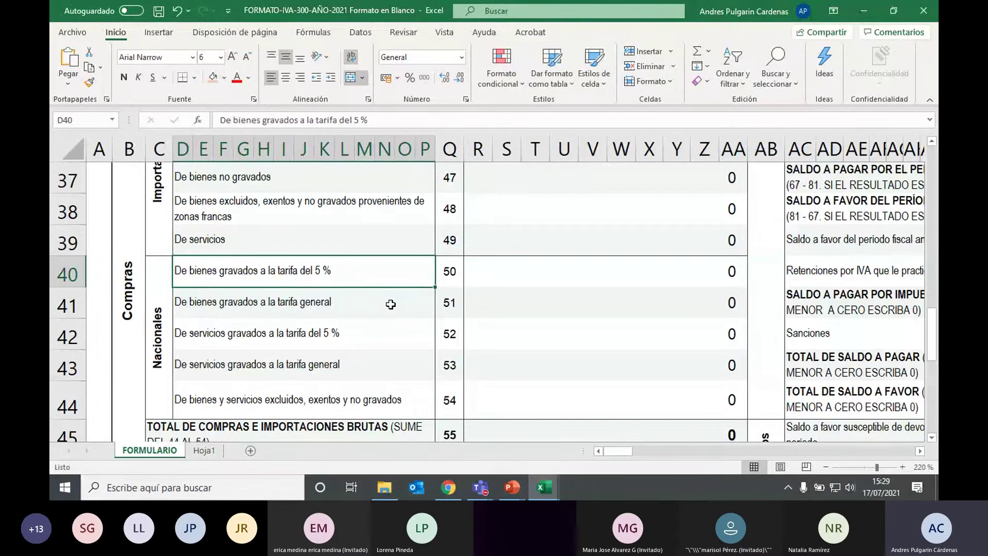
key(Down)
key(Down)
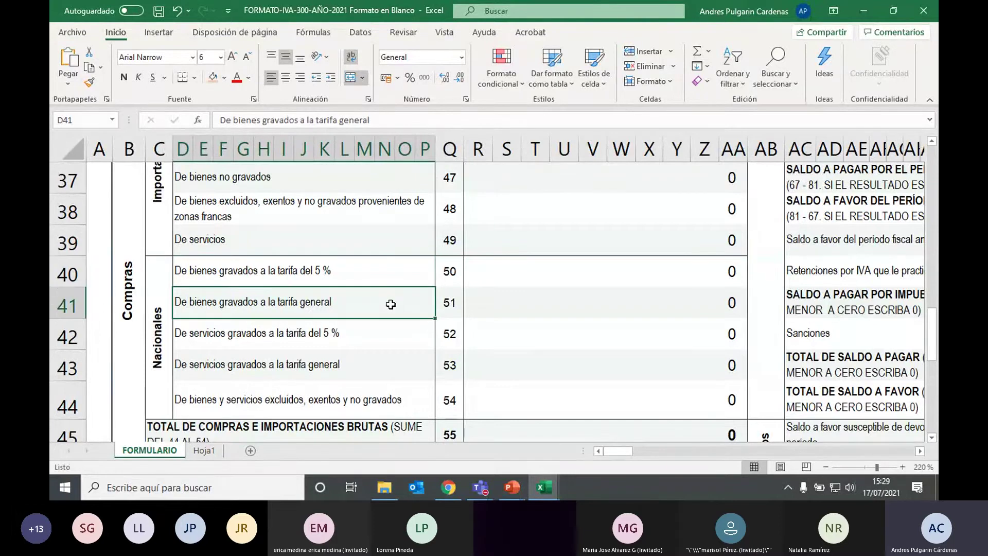
key(Down)
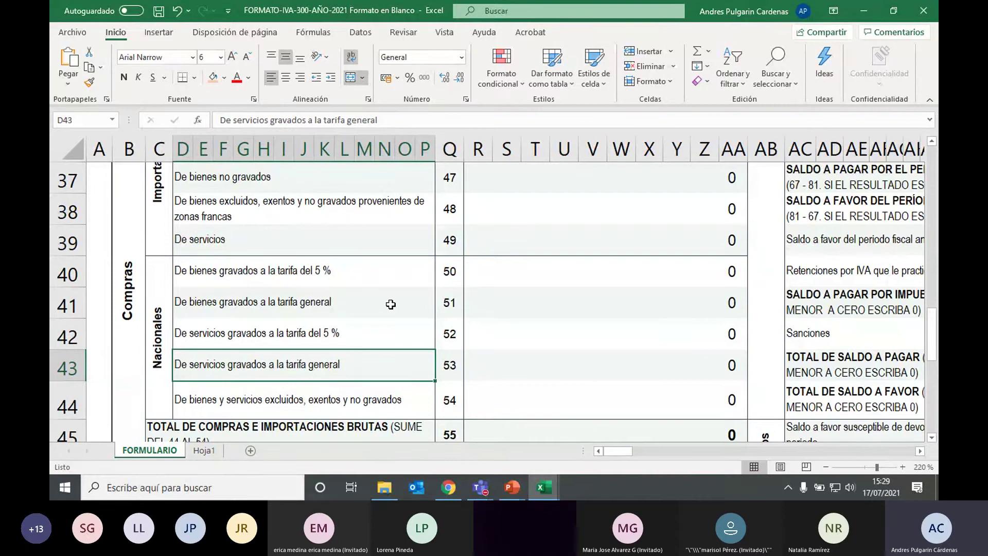
key(Down)
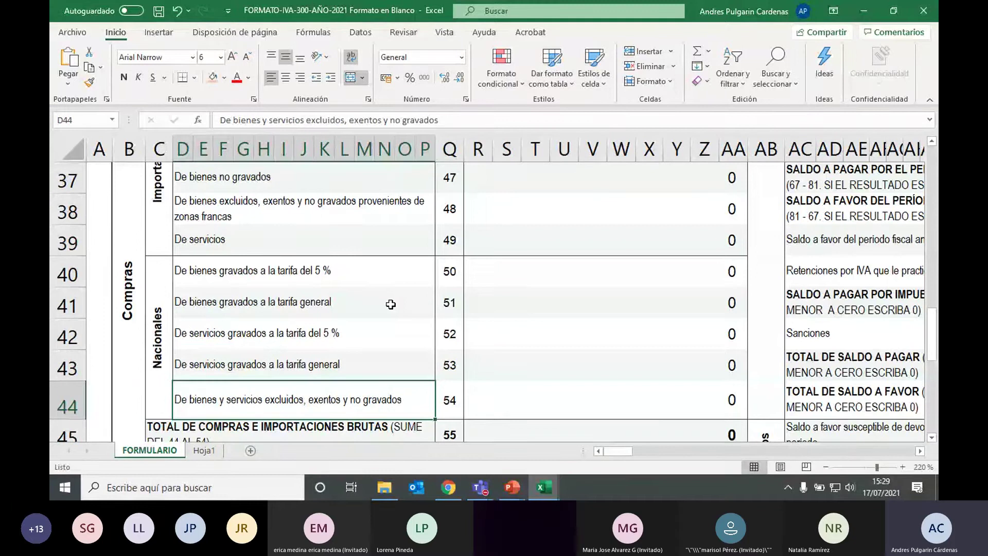
key(Right)
key(Up)
key(Up)
key(Up)
key(Up)
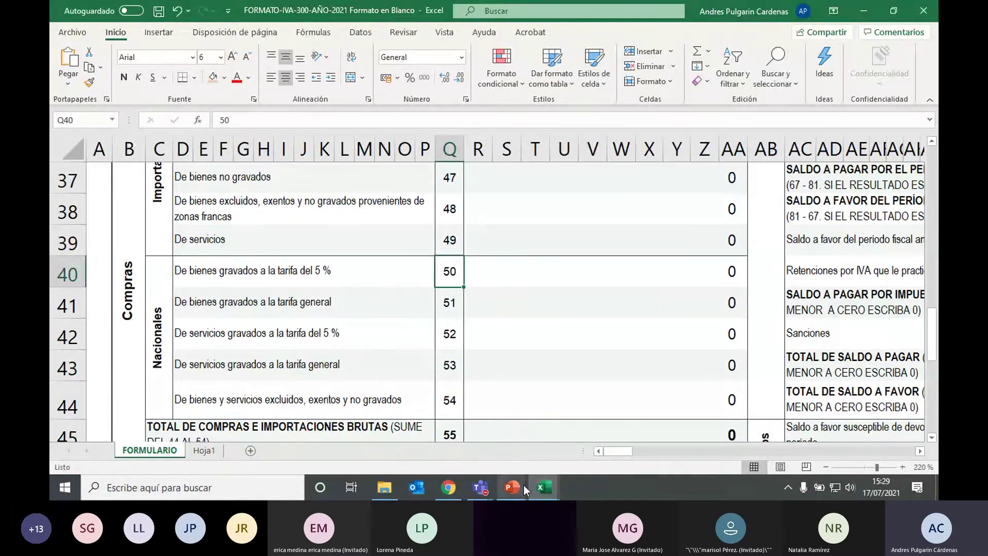
- Switch to the PowerPoint slide show and display the Importaciones slide of the Sección de Compras e Importaciones
mouse_move(515, 487)
click(561, 443)
click(801, 413)
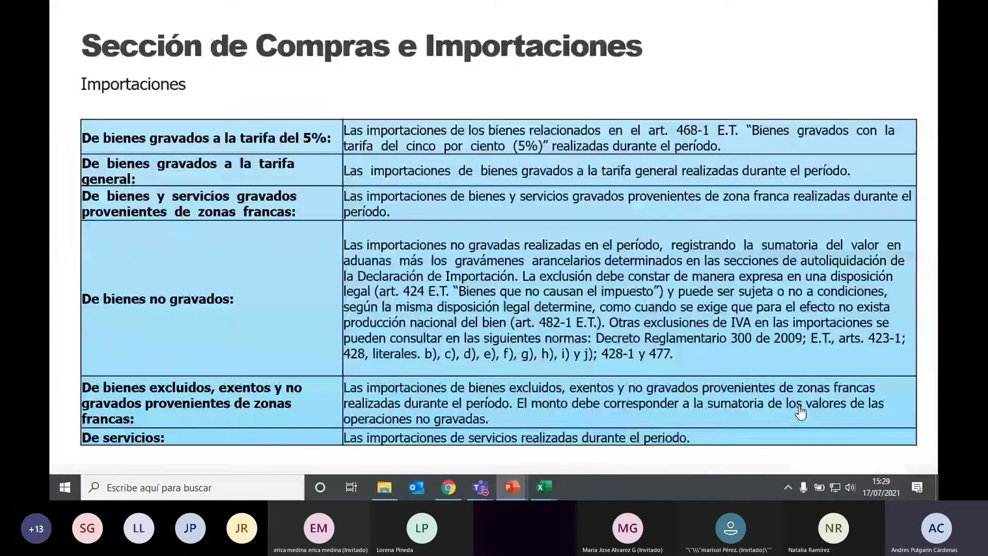